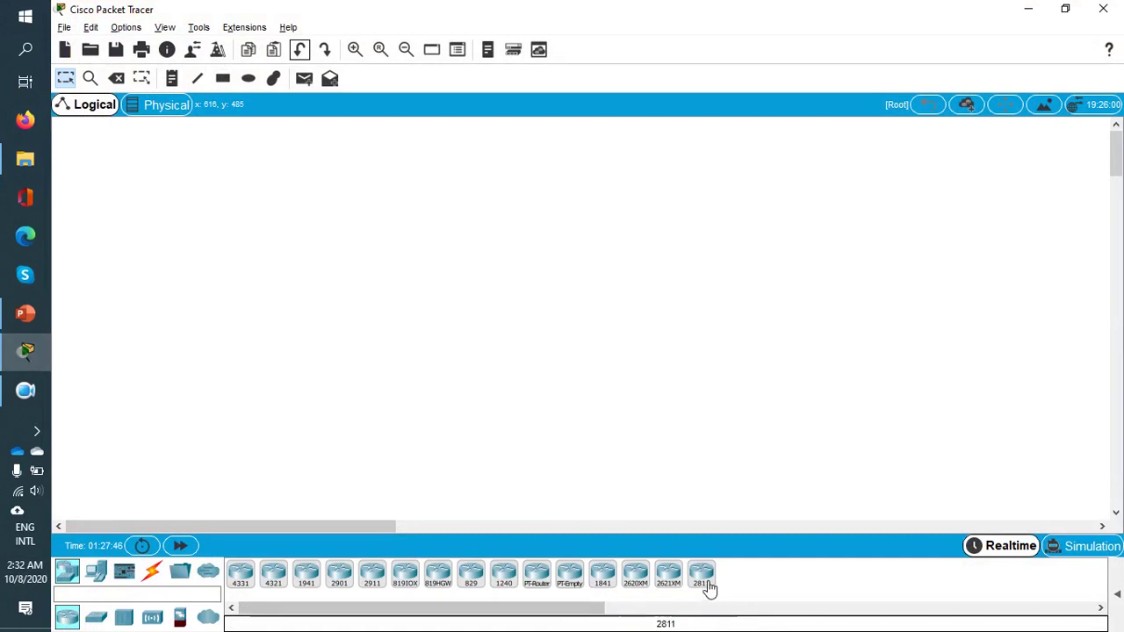
Place a 2811 router in the upper middle of the empty logical workspace
click(707, 587)
click(468, 261)
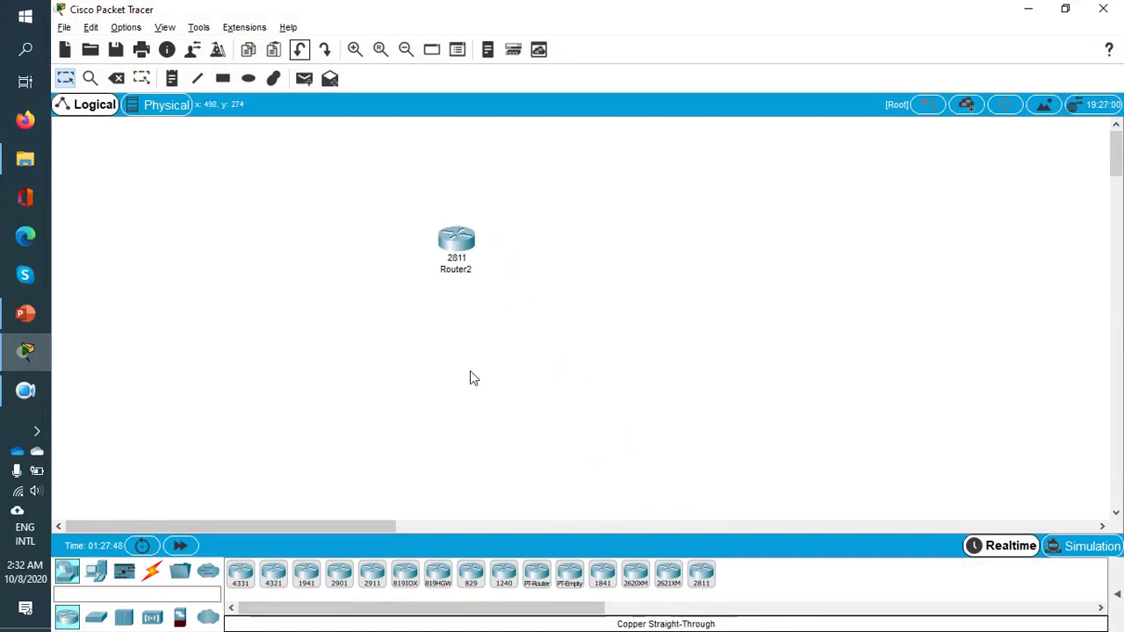
Look through the main device categories: end devices, components, connections, miscellaneous, multiuser and network devices
click(99, 578)
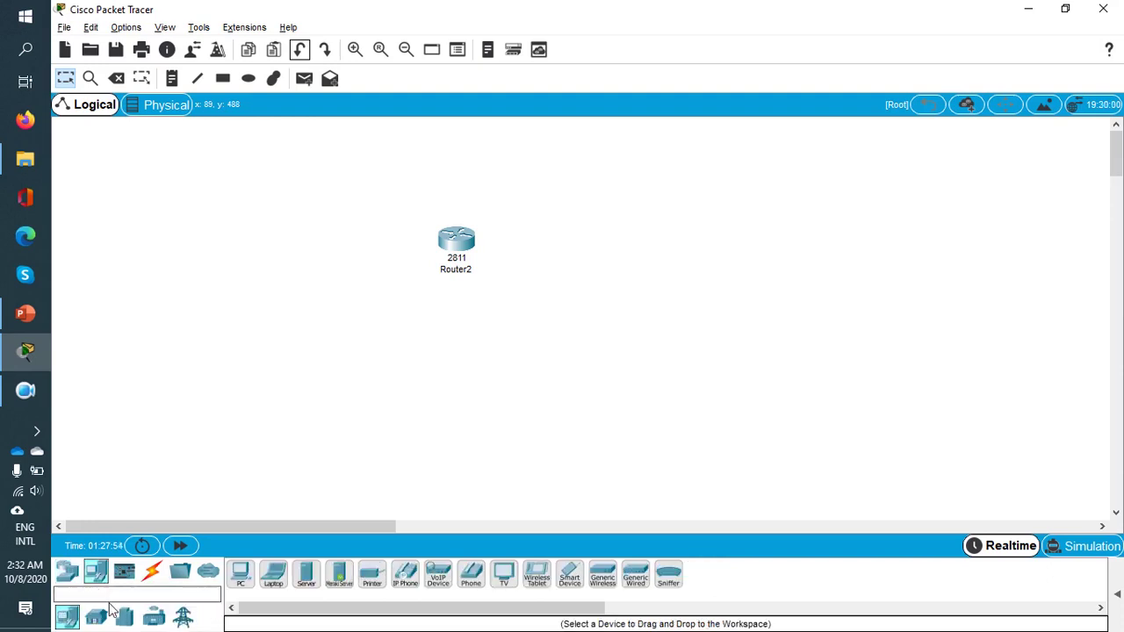
click(128, 575)
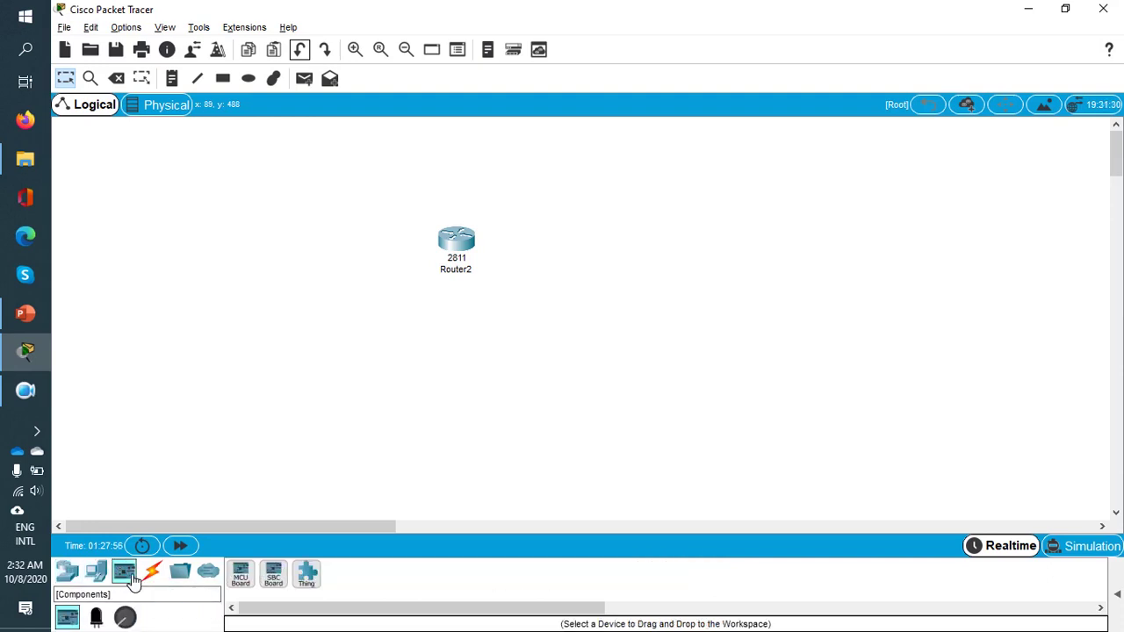
click(152, 574)
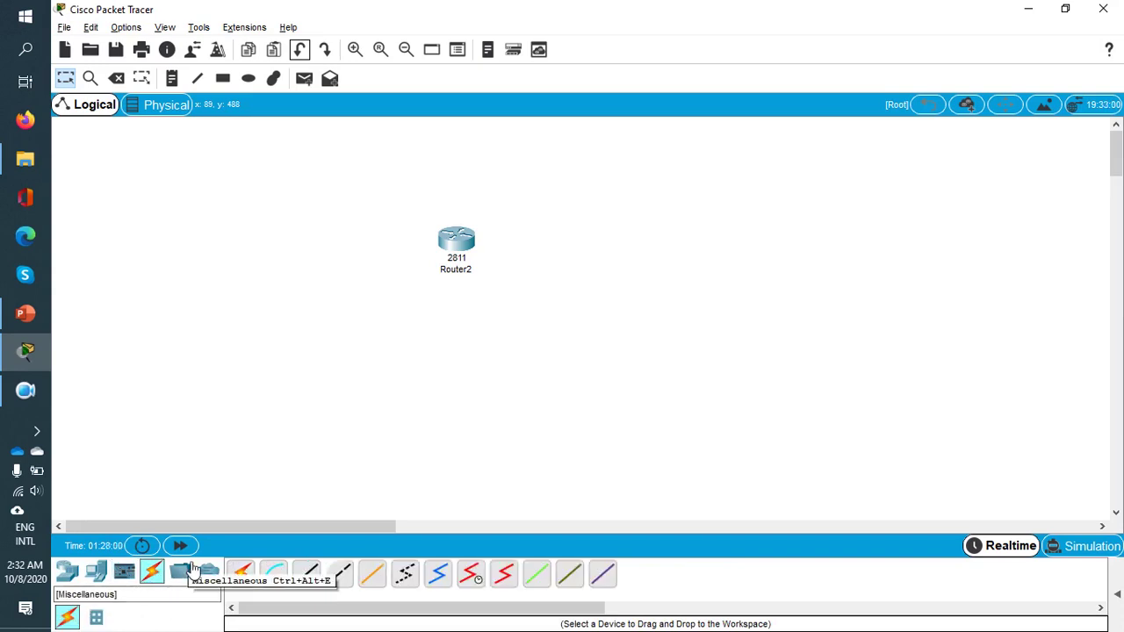
click(181, 571)
click(211, 577)
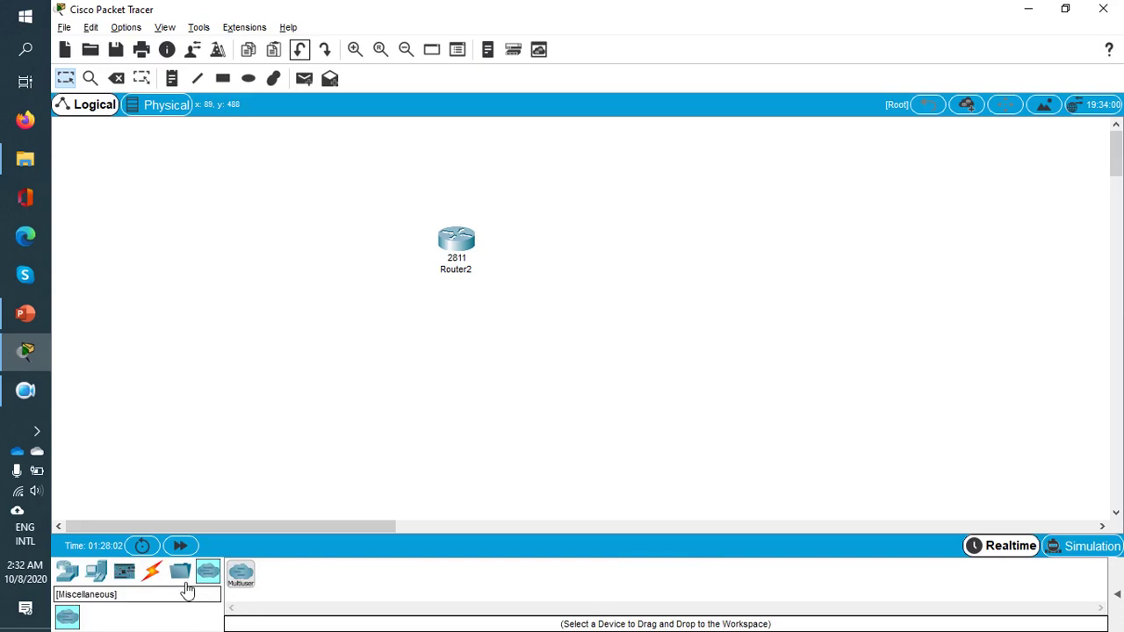
click(181, 573)
click(68, 572)
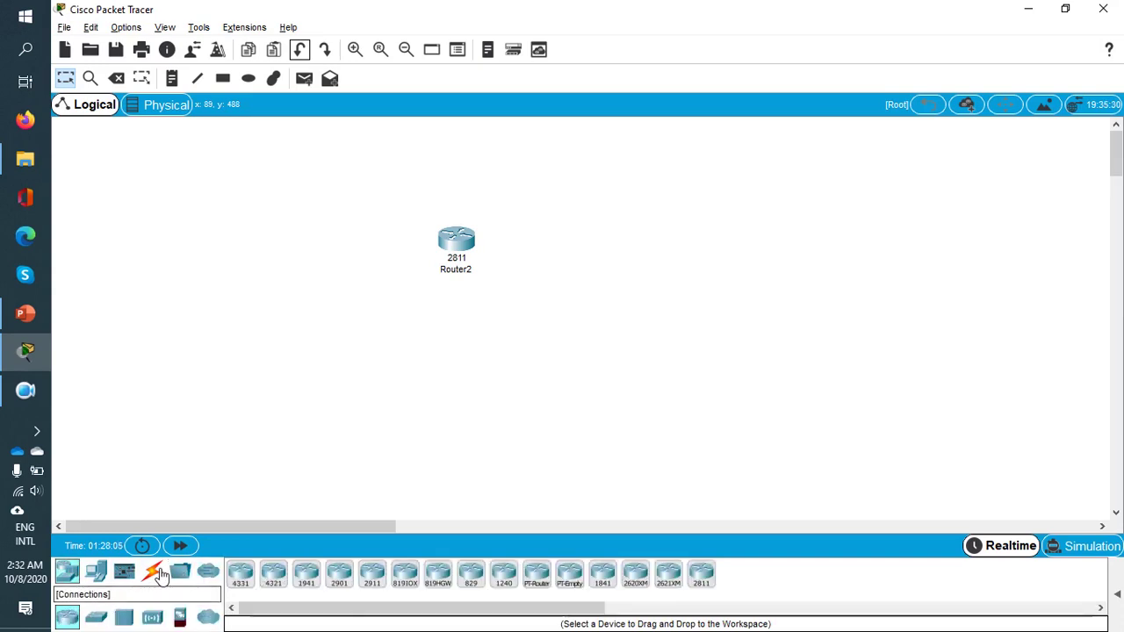
click(104, 577)
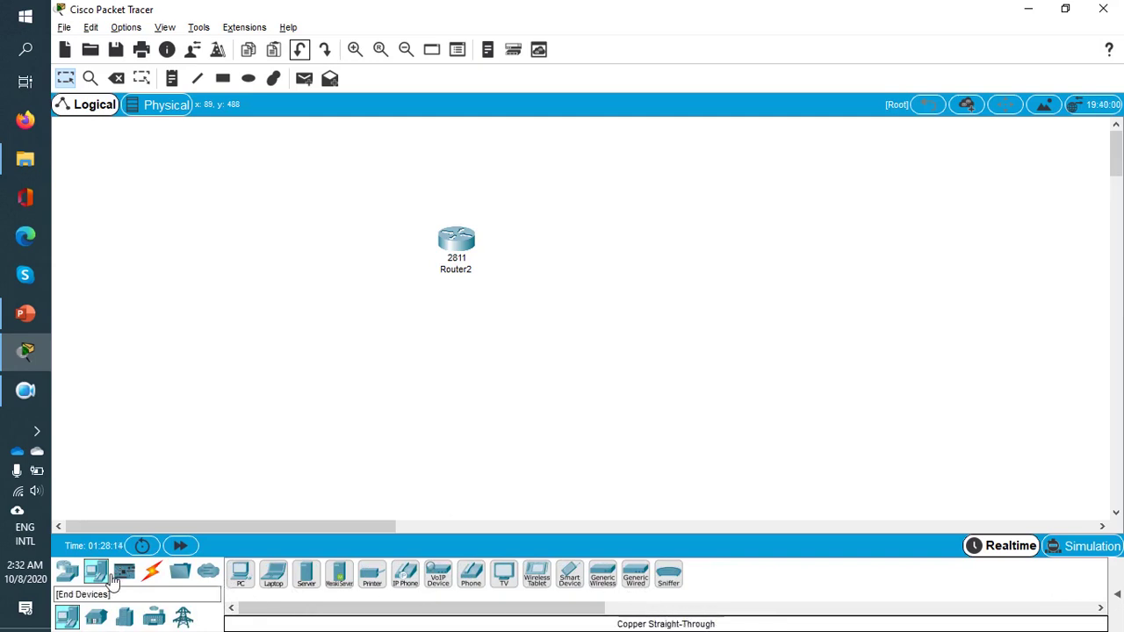
Examine the network device subcategories, from switches, hubs and wireless devices to security and WAN emulation, ending back at routers
click(69, 573)
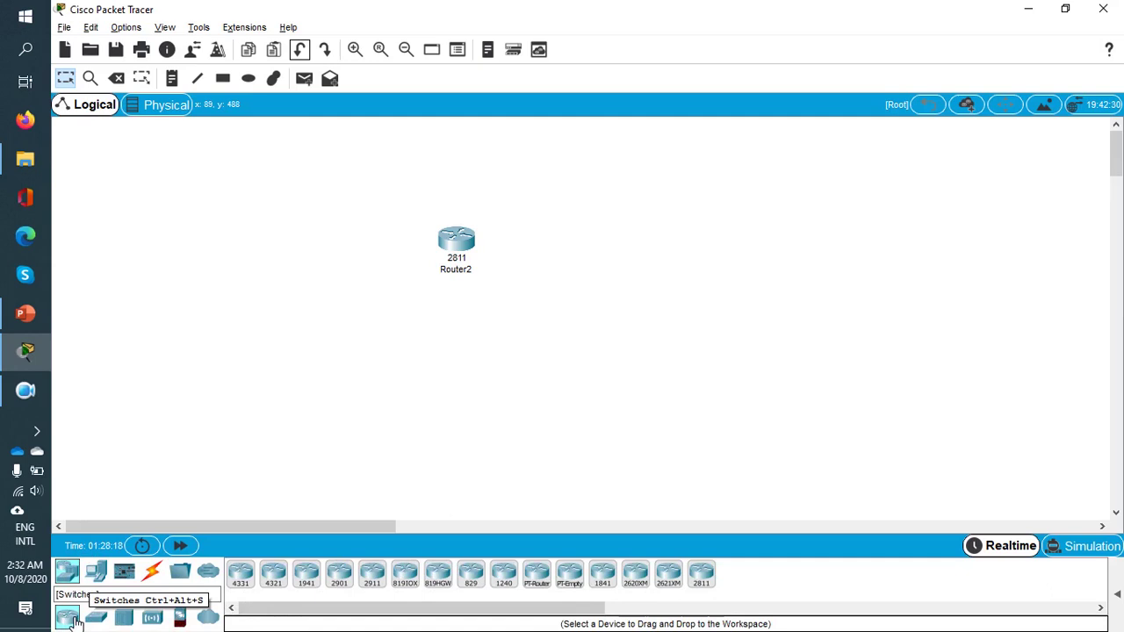
click(95, 619)
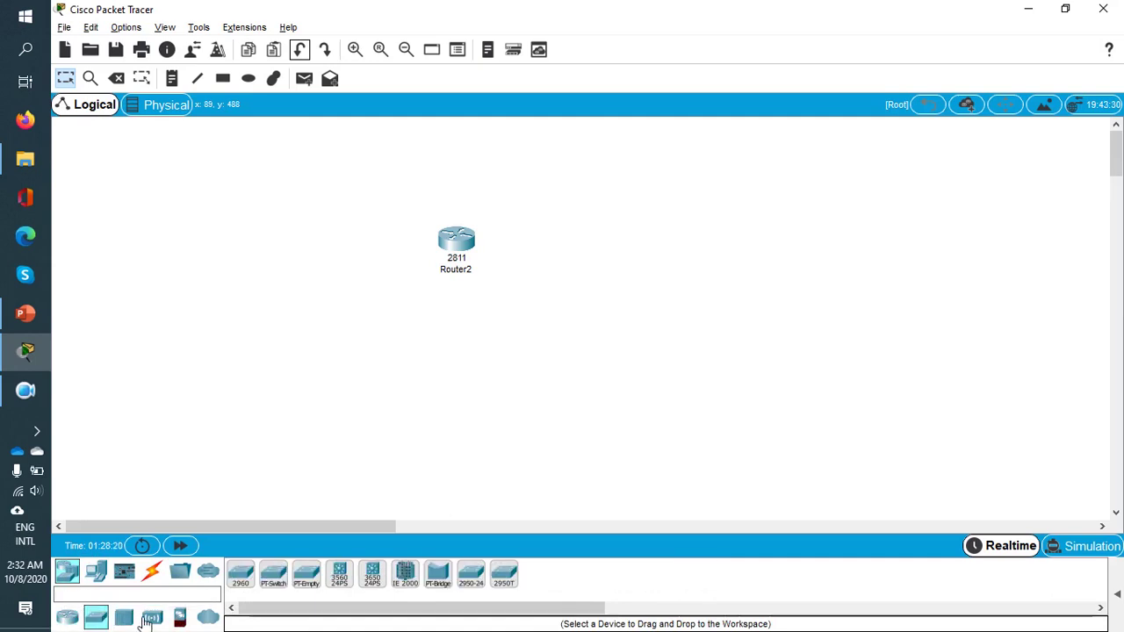
click(130, 620)
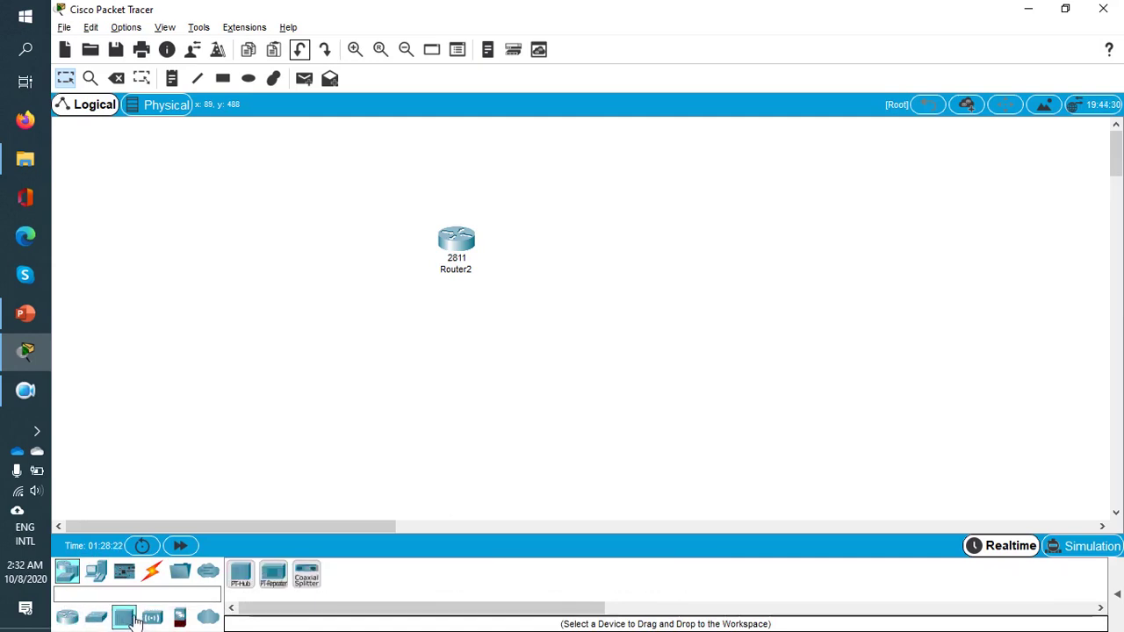
click(96, 619)
click(127, 620)
click(153, 619)
click(182, 619)
click(204, 620)
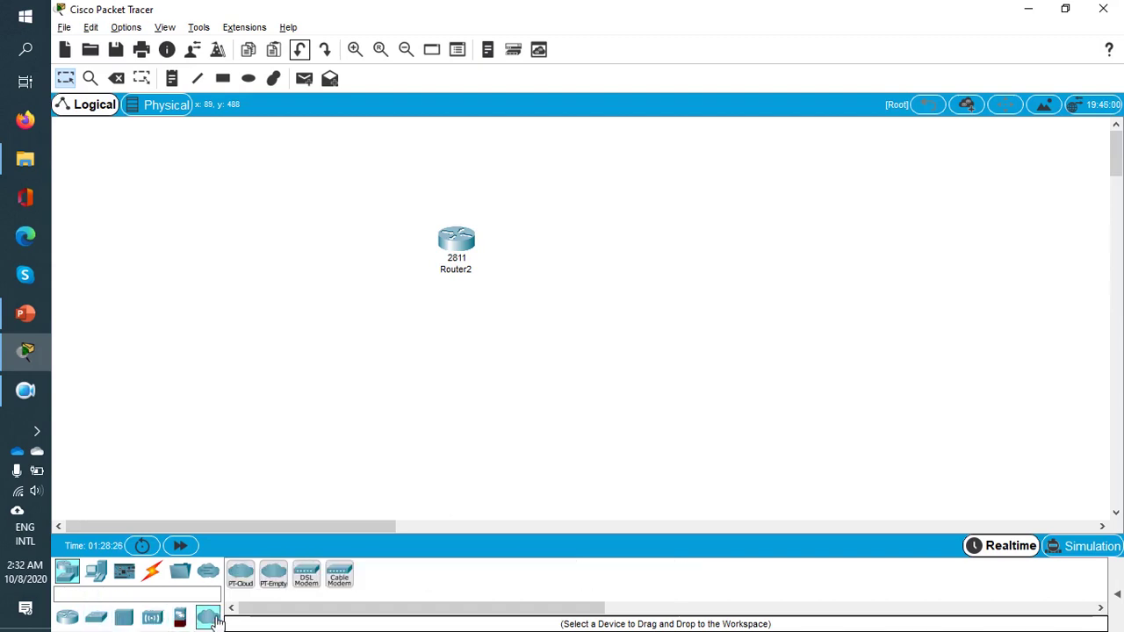
click(182, 619)
click(76, 618)
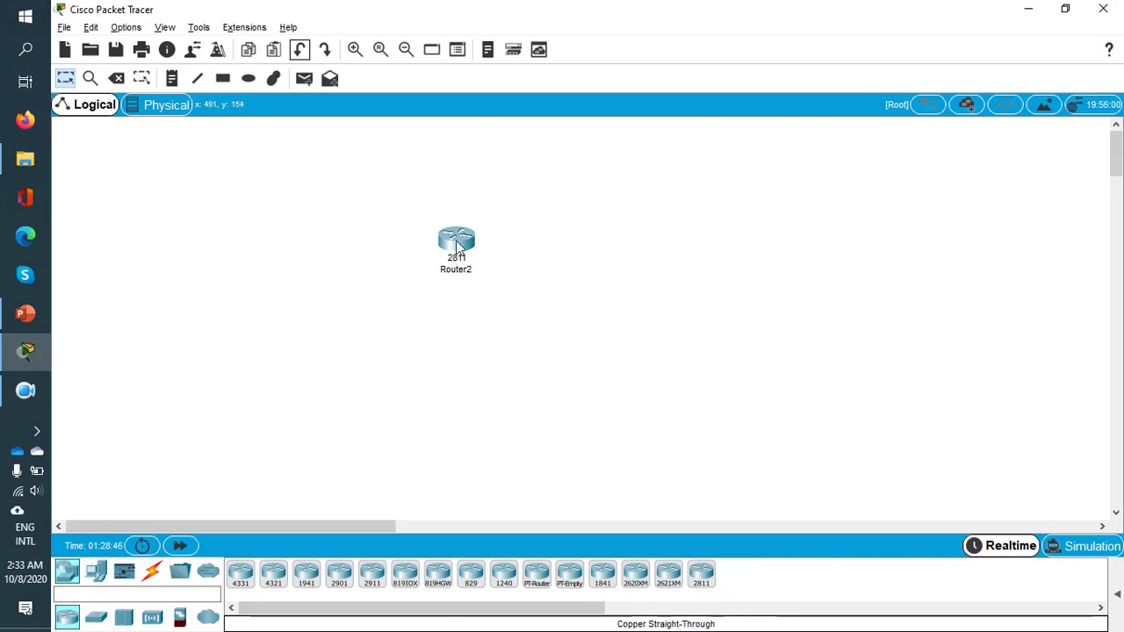
Move the 2811 router slightly to the right and place a generic PC to its left
drag(458, 249, 492, 246)
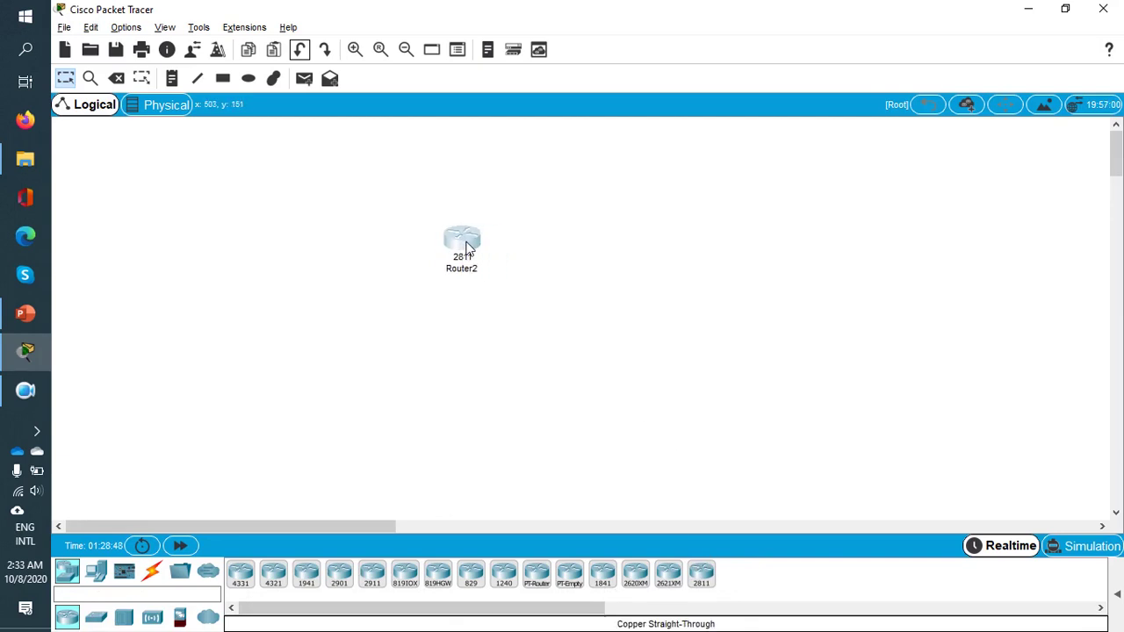
drag(468, 245, 504, 249)
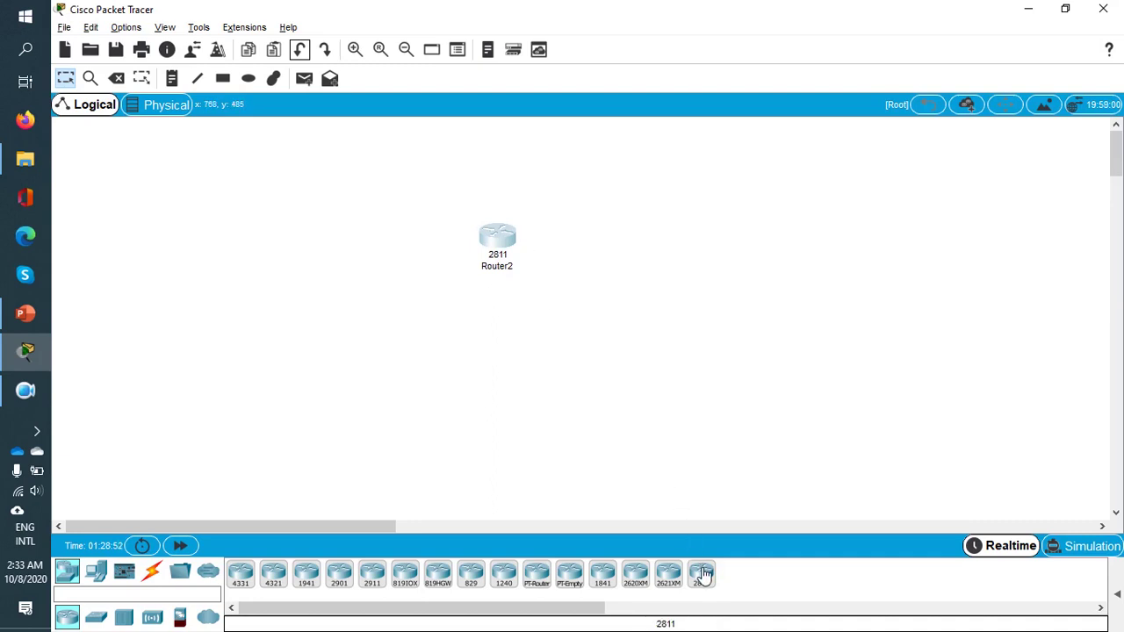
click(96, 573)
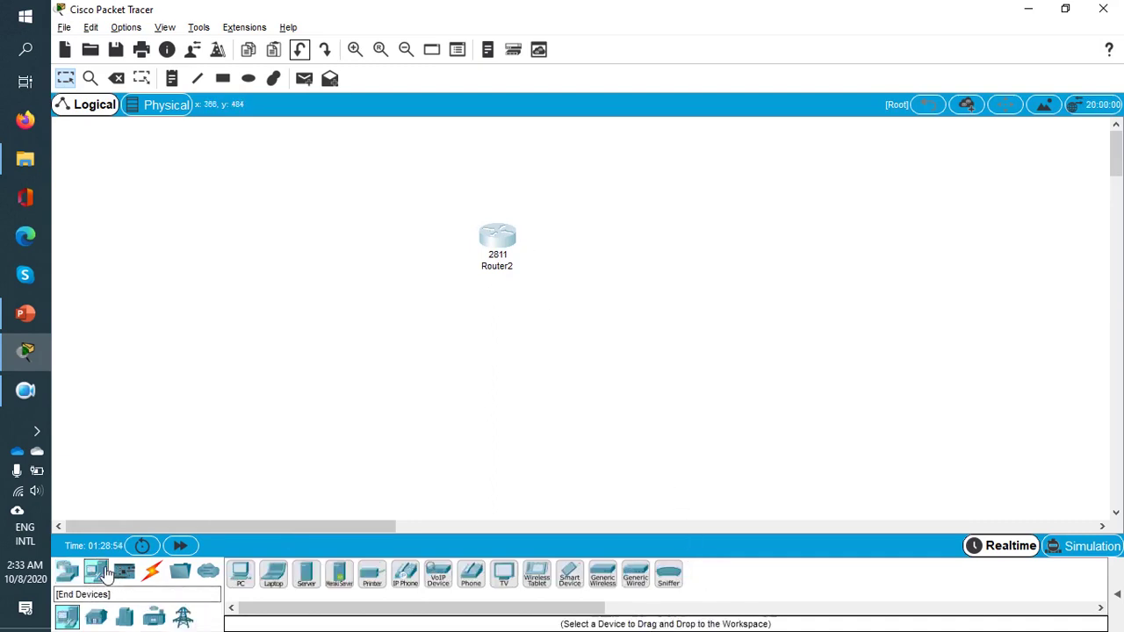
click(240, 574)
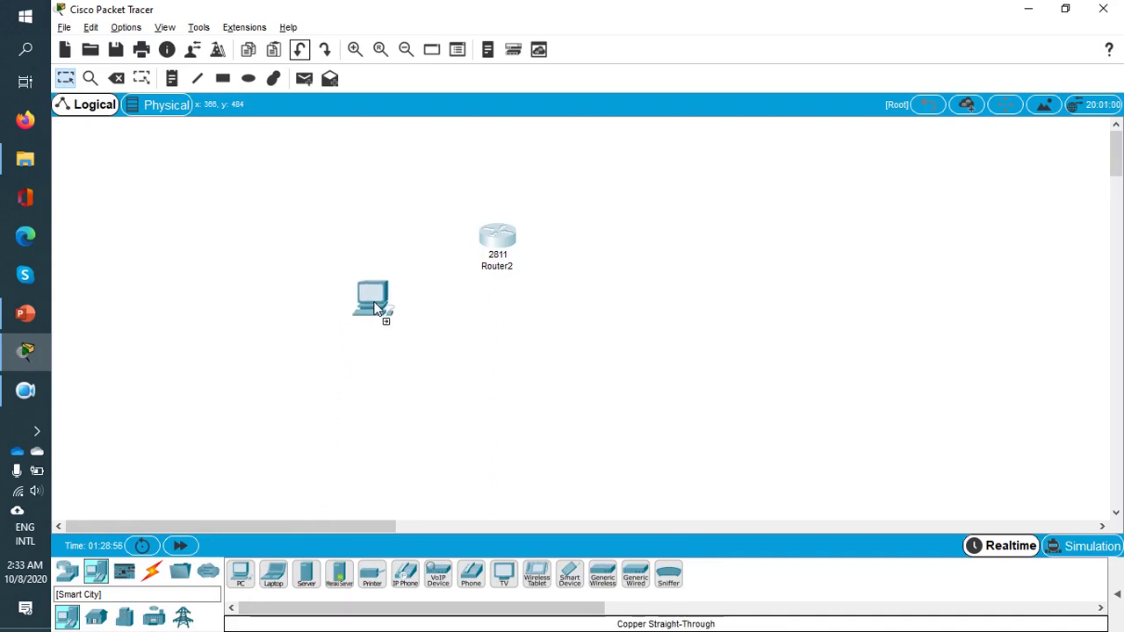
click(372, 299)
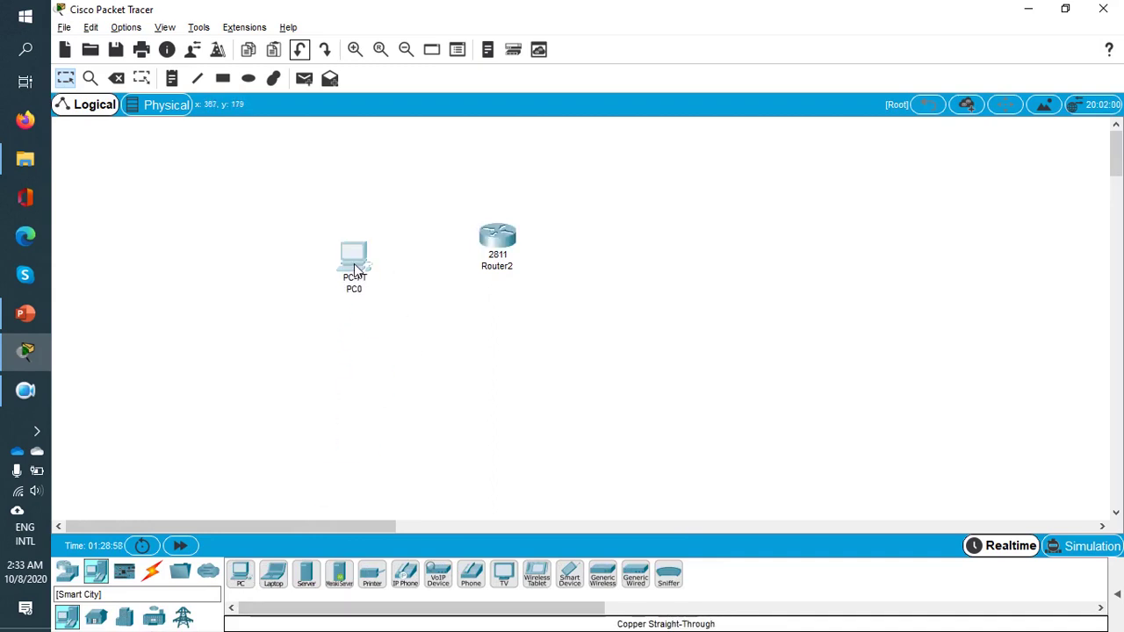
Shift the PC and the router further right so they stand side by side with a gap between them
drag(357, 263, 369, 239)
drag(331, 205, 610, 361)
drag(502, 239, 551, 251)
click(571, 274)
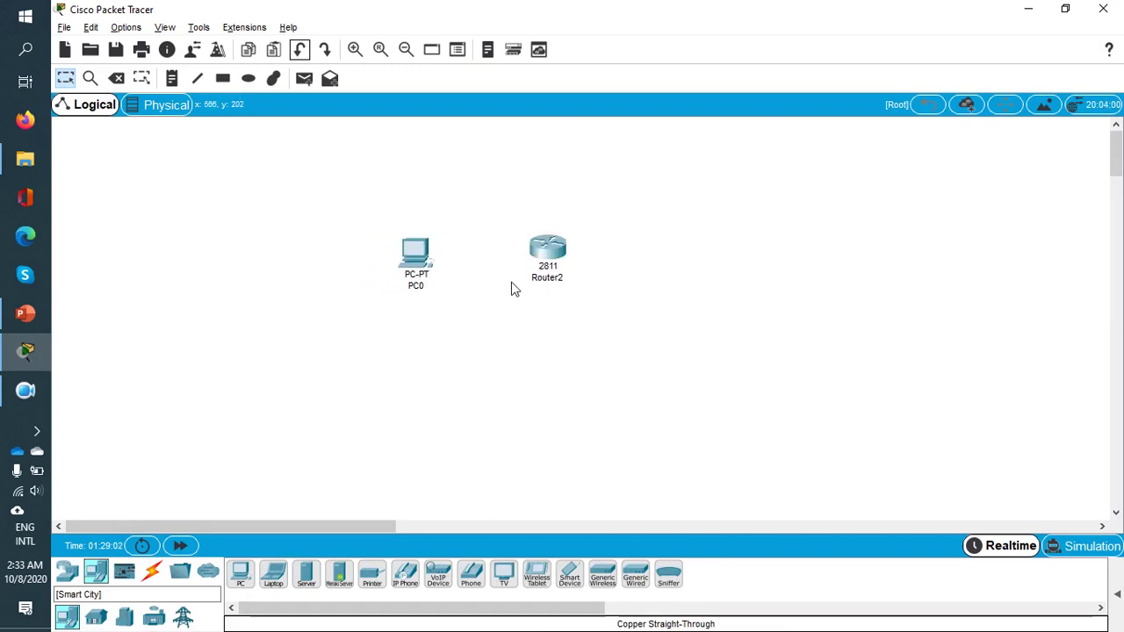
drag(431, 259, 424, 260)
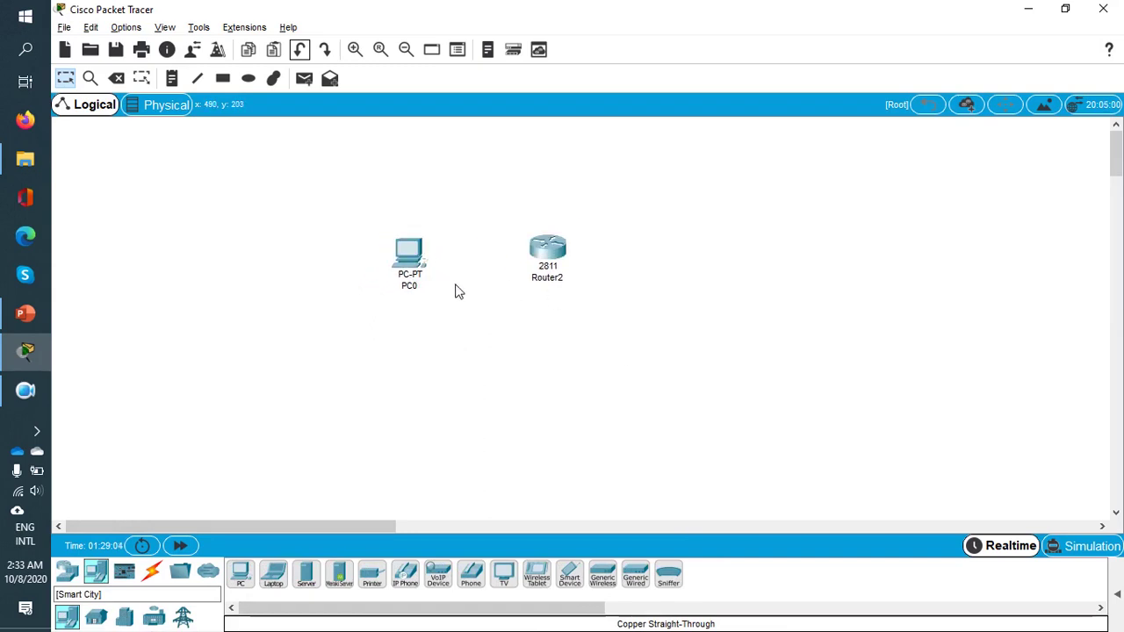
Open Router2's command line interface with its window moved clear of the PC
click(551, 255)
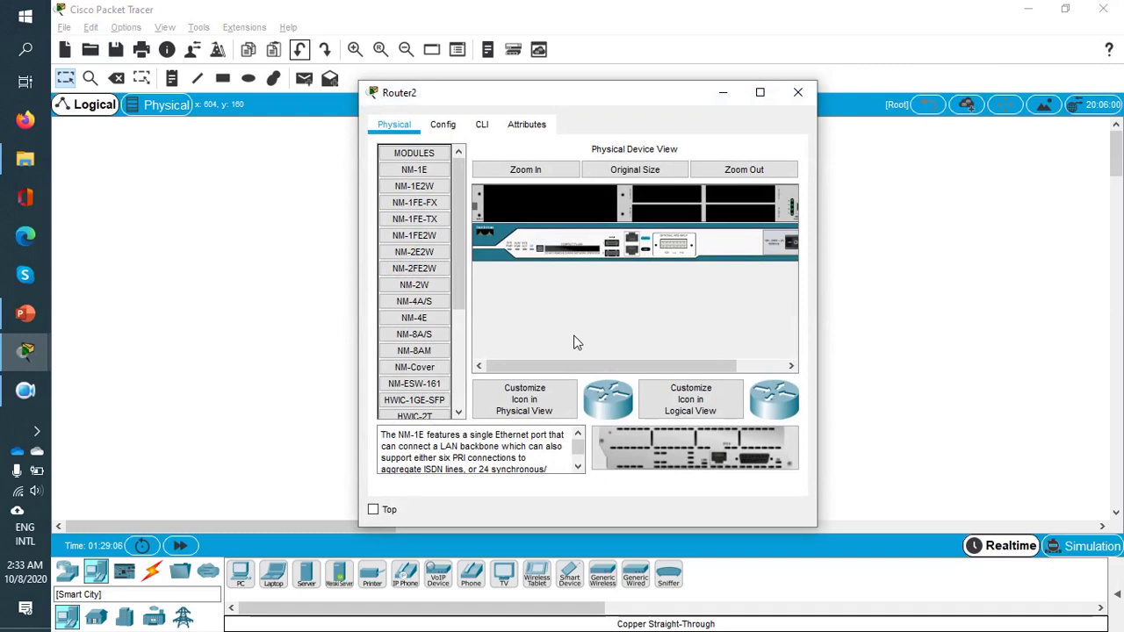
drag(603, 112, 738, 132)
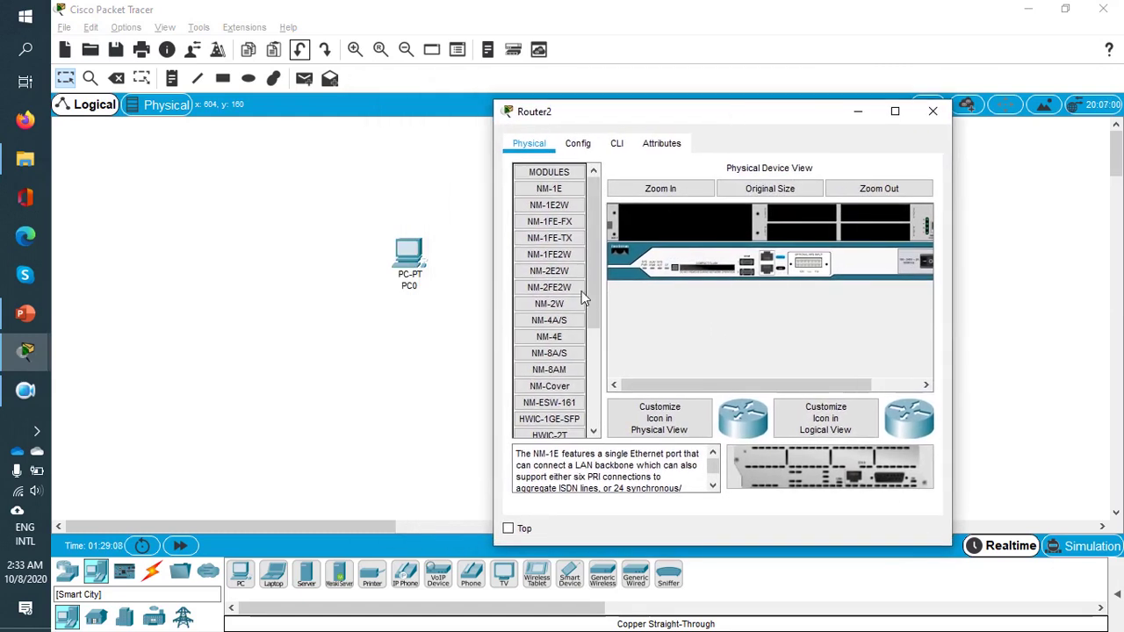
click(618, 144)
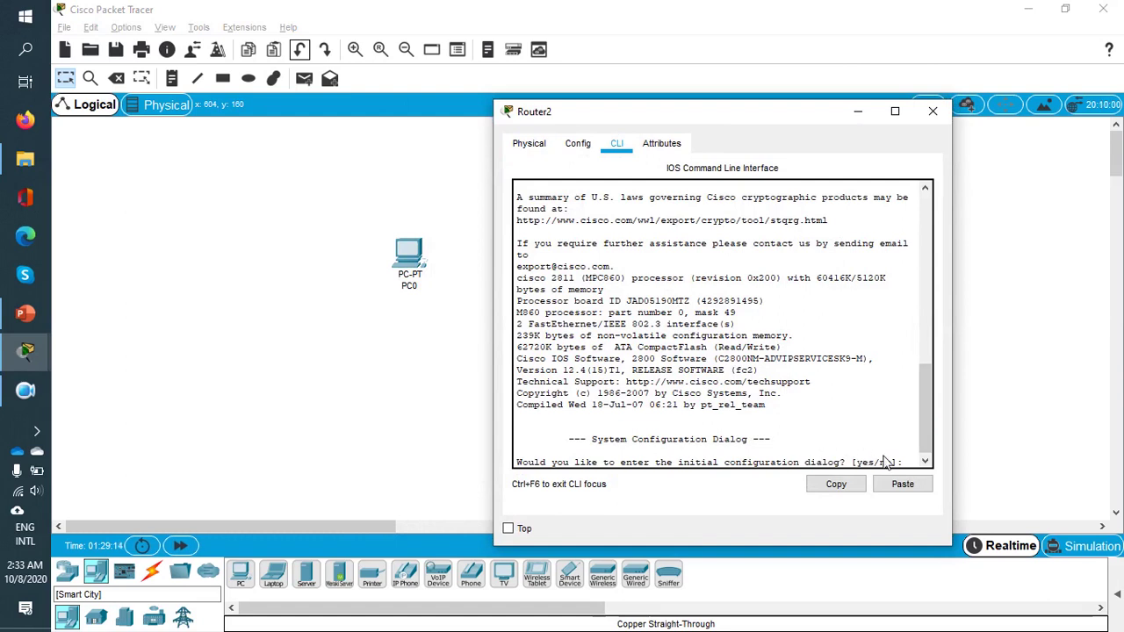
Answer no to the initial configuration dialog and start the router's user EXEC session
text(ni)
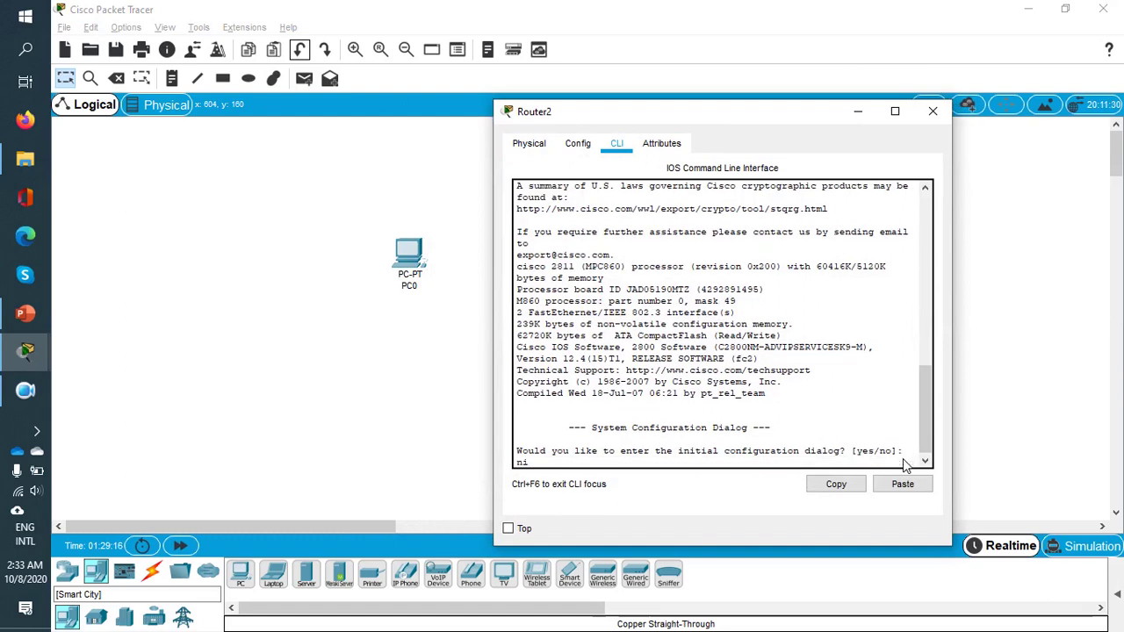
key(BackSpace)
key(BackSpace)
text(no)
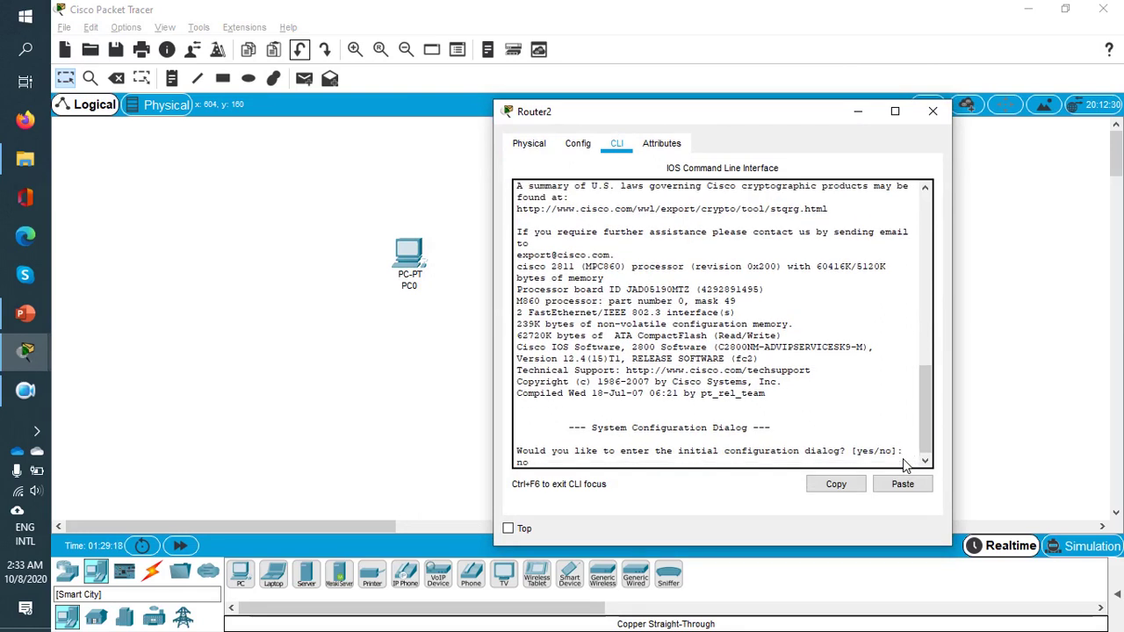
key(Return)
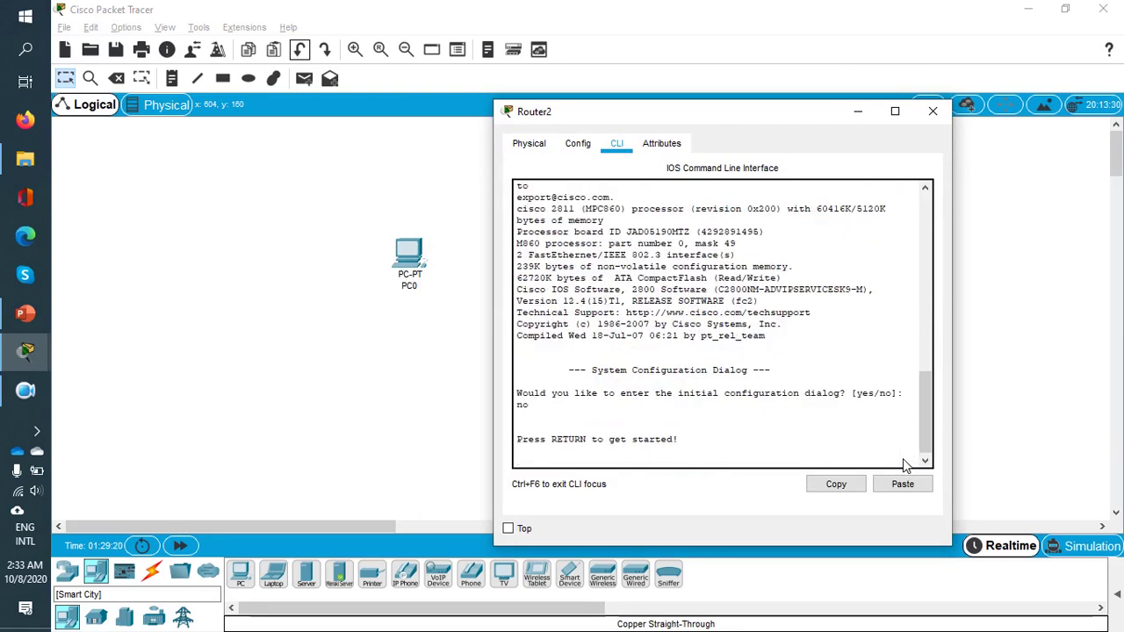
key(Return)
key(Return)
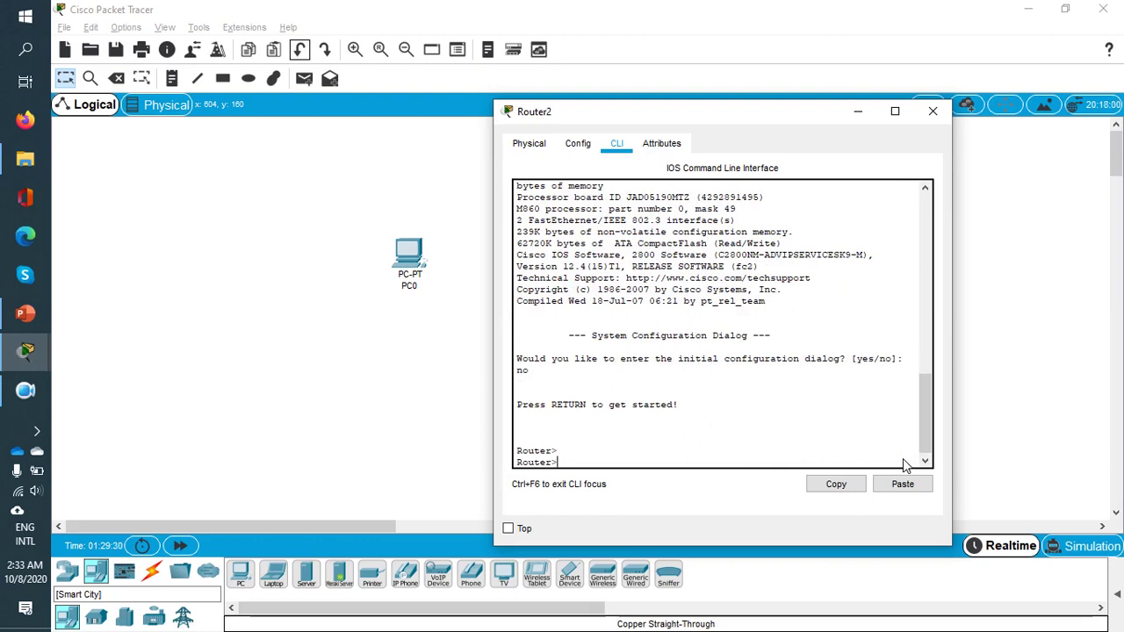
Enter privileged mode with enable, then global configuration mode with configure terminal
text(en)
key(Tab)
key(Return)
text(confi)
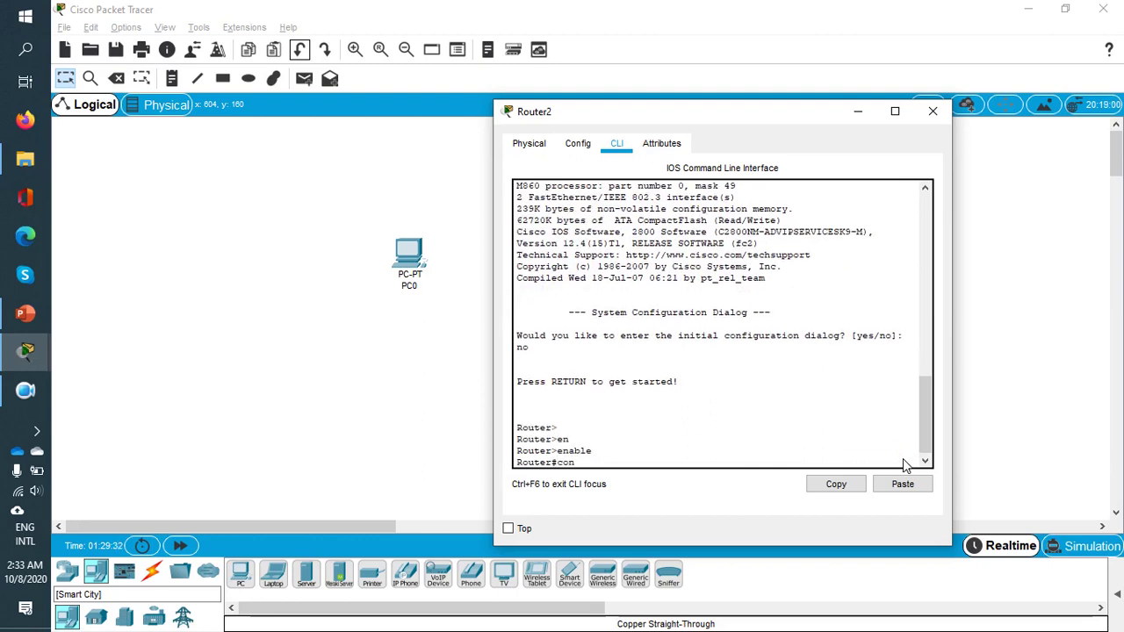
key(Tab)
text(termi)
key(Tab)
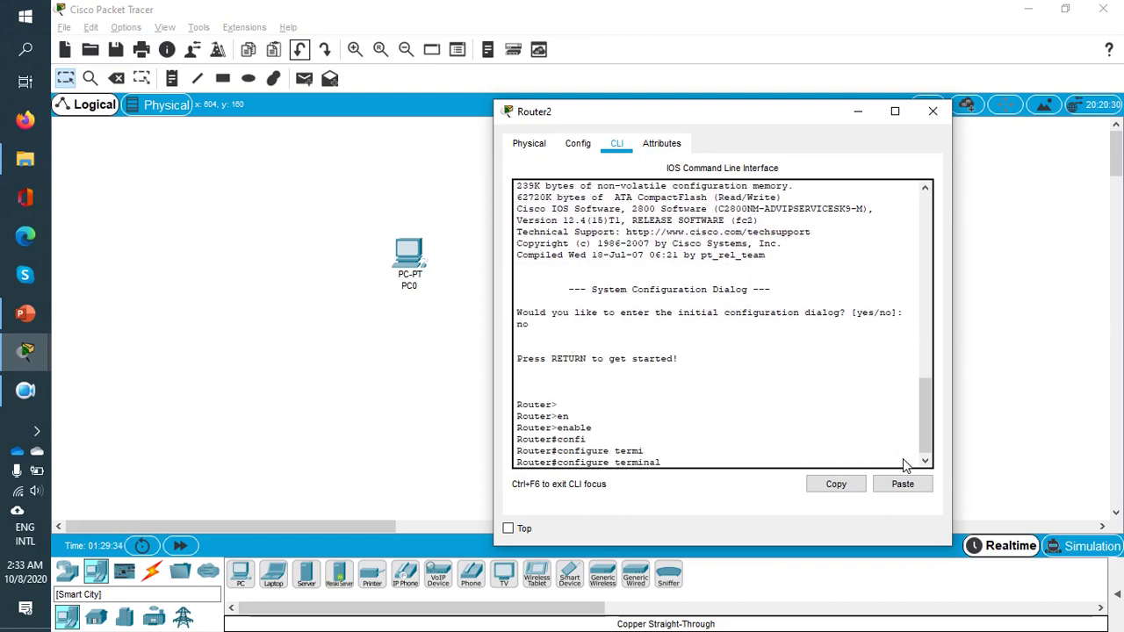
key(Return)
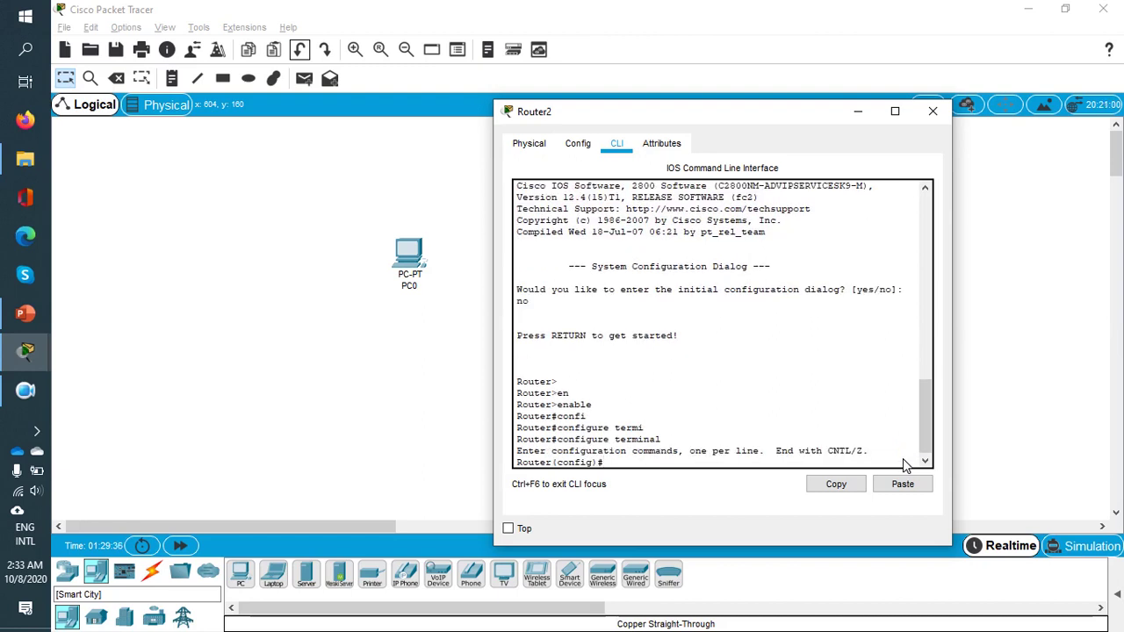
Exit global configuration mode and run show ip interface brief to examine the router's two FastEthernet interfaces
text(exit)
key(Return)
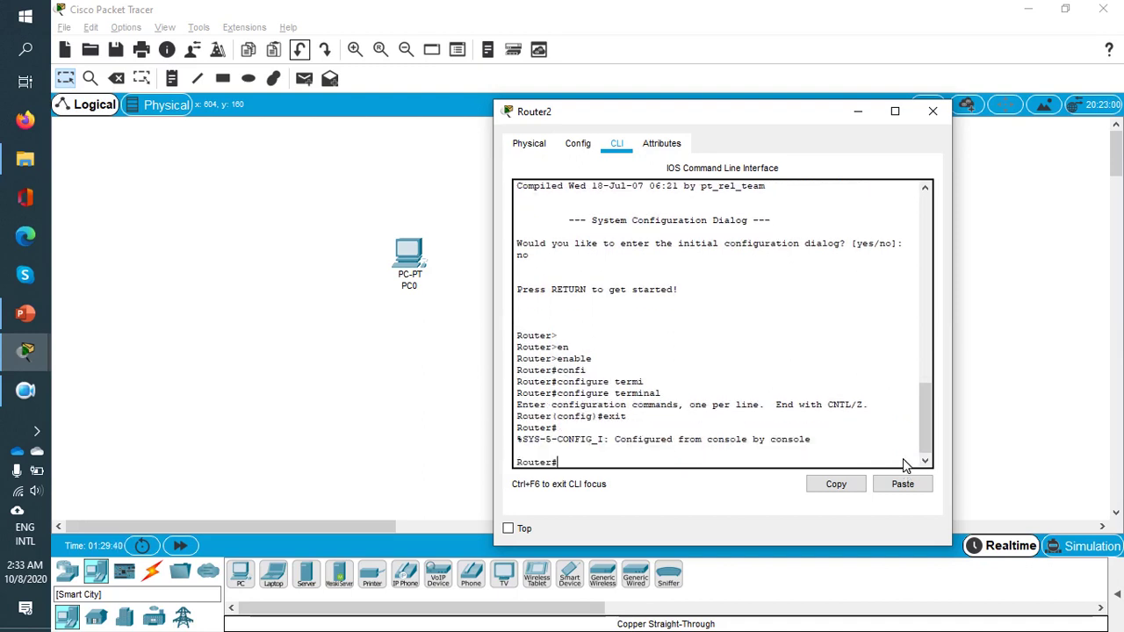
text(show ip)
key(Tab)
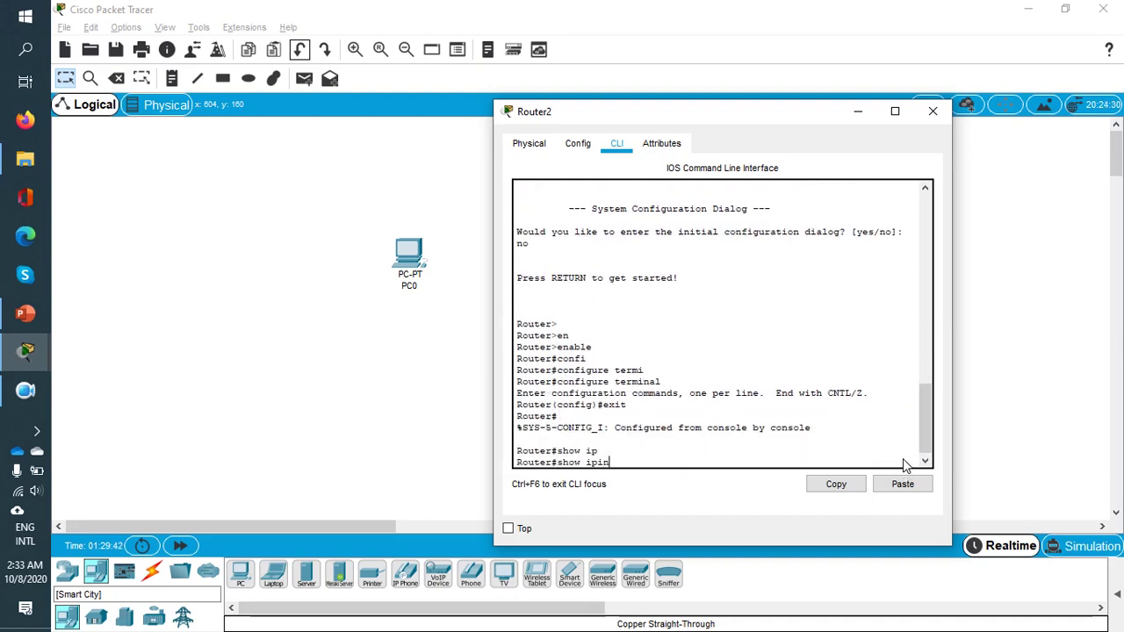
text(inter)
key(Tab)
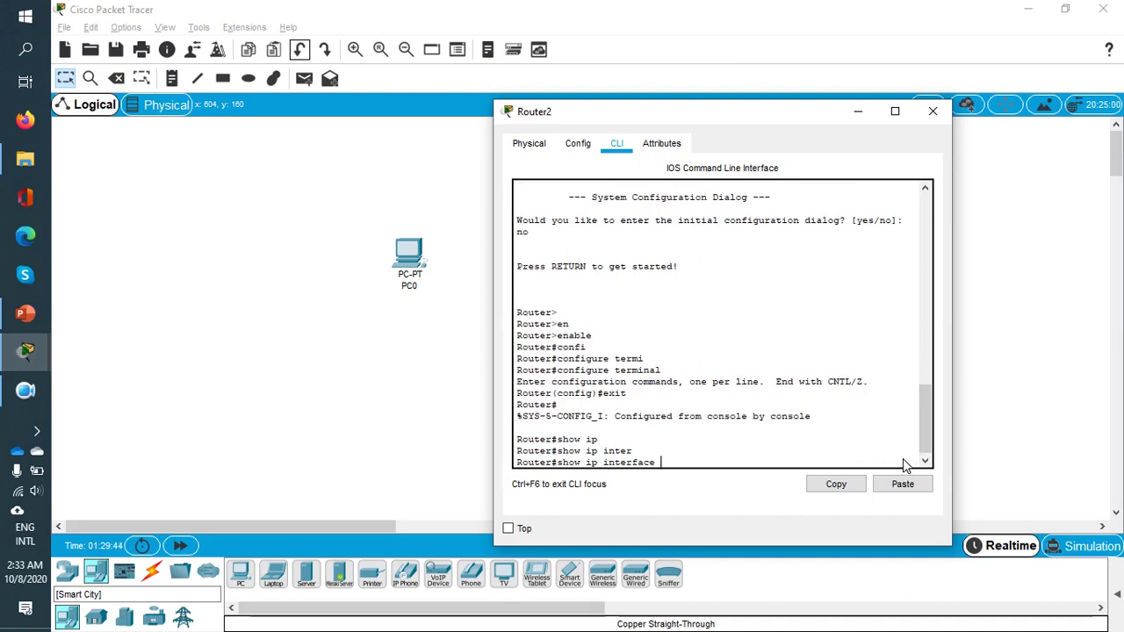
text(br)
key(Tab)
key(Return)
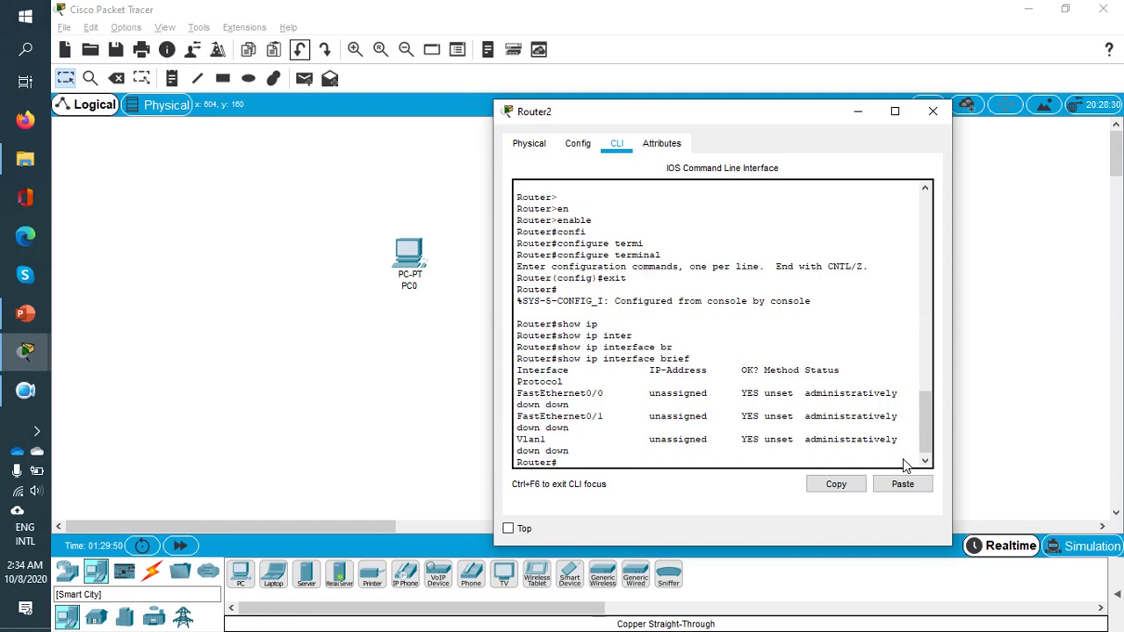
double_click(549, 400)
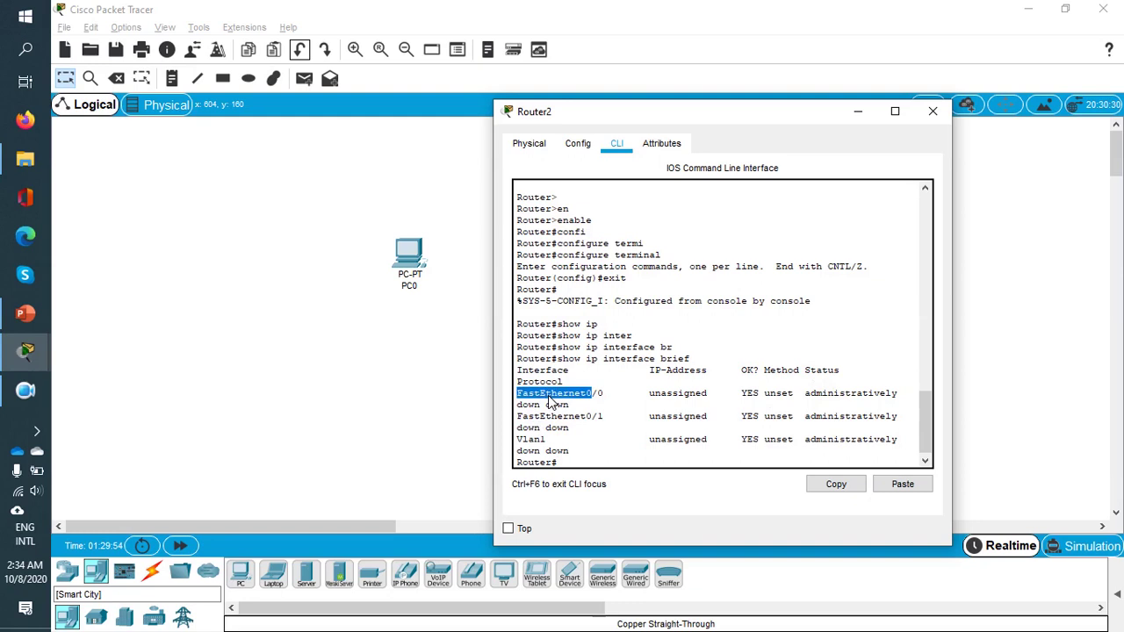
double_click(552, 418)
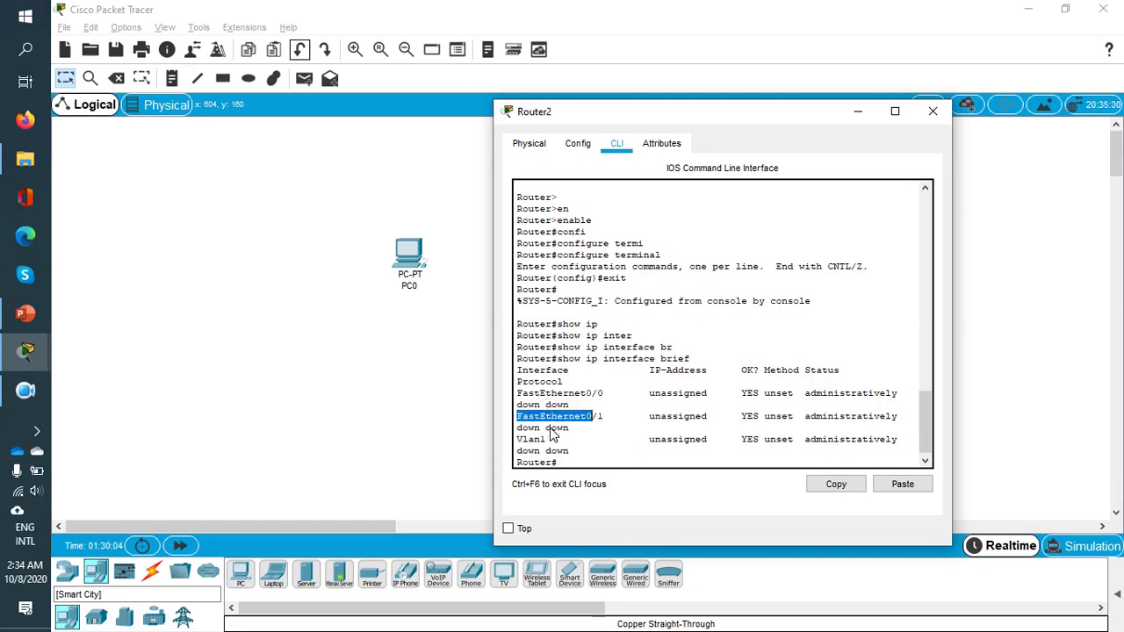
Open Router2's physical device view and switch off the router's power
click(401, 385)
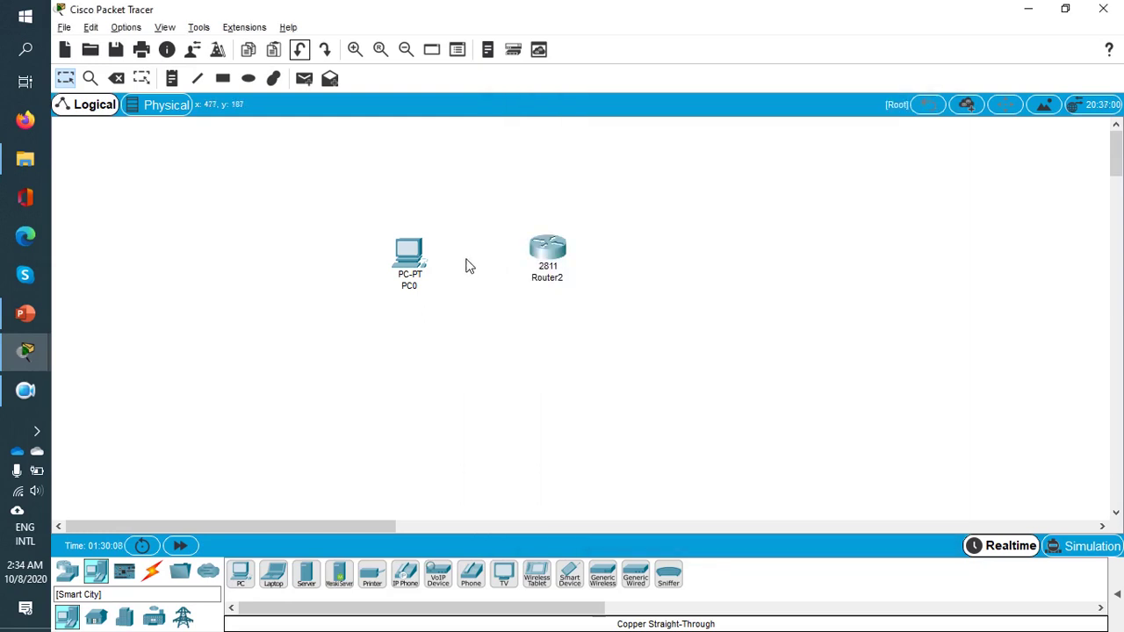
click(547, 257)
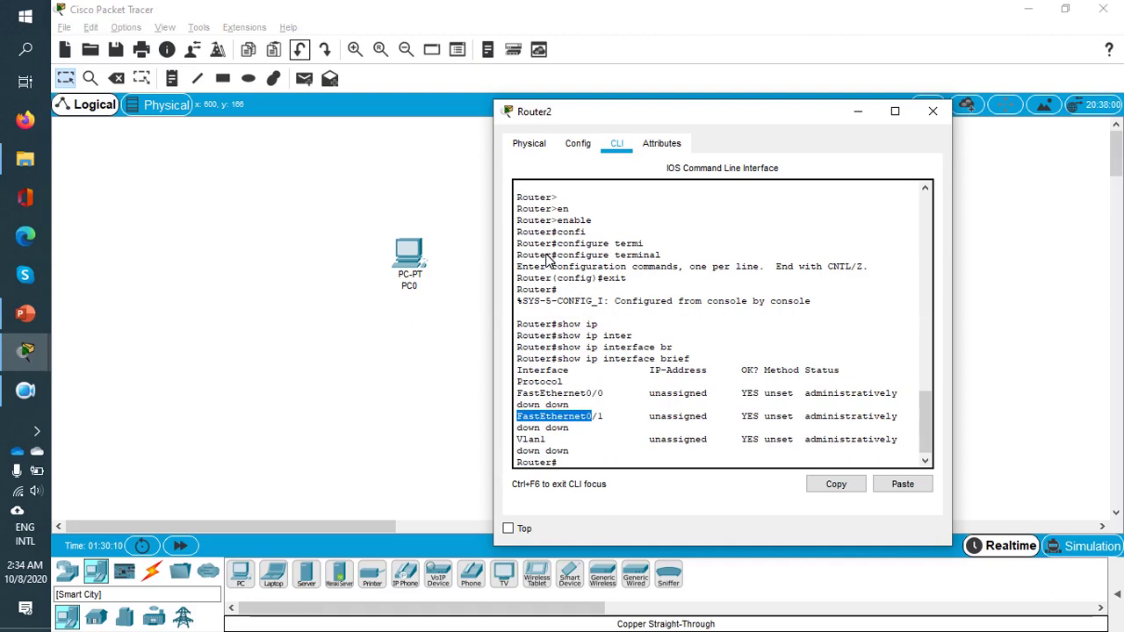
click(532, 144)
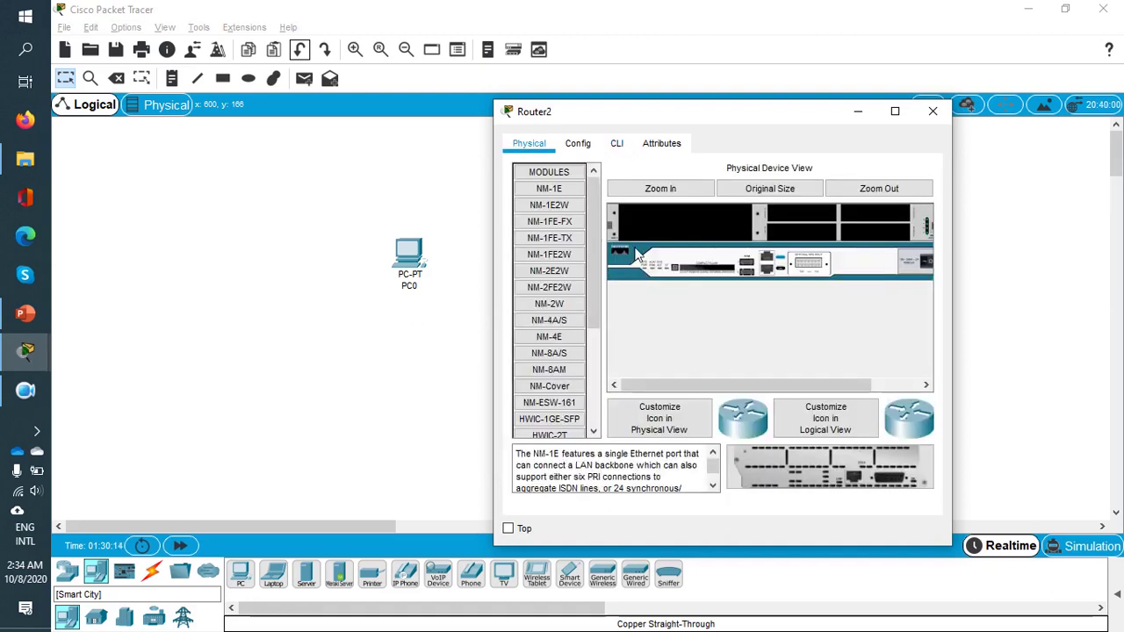
drag(592, 270, 595, 400)
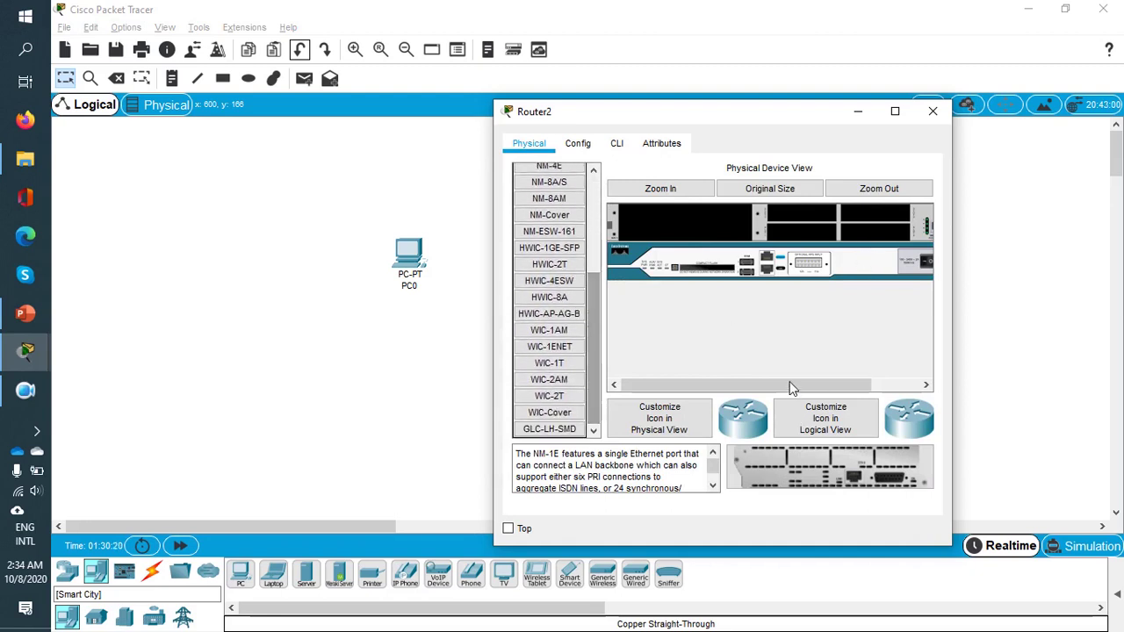
drag(799, 387, 861, 386)
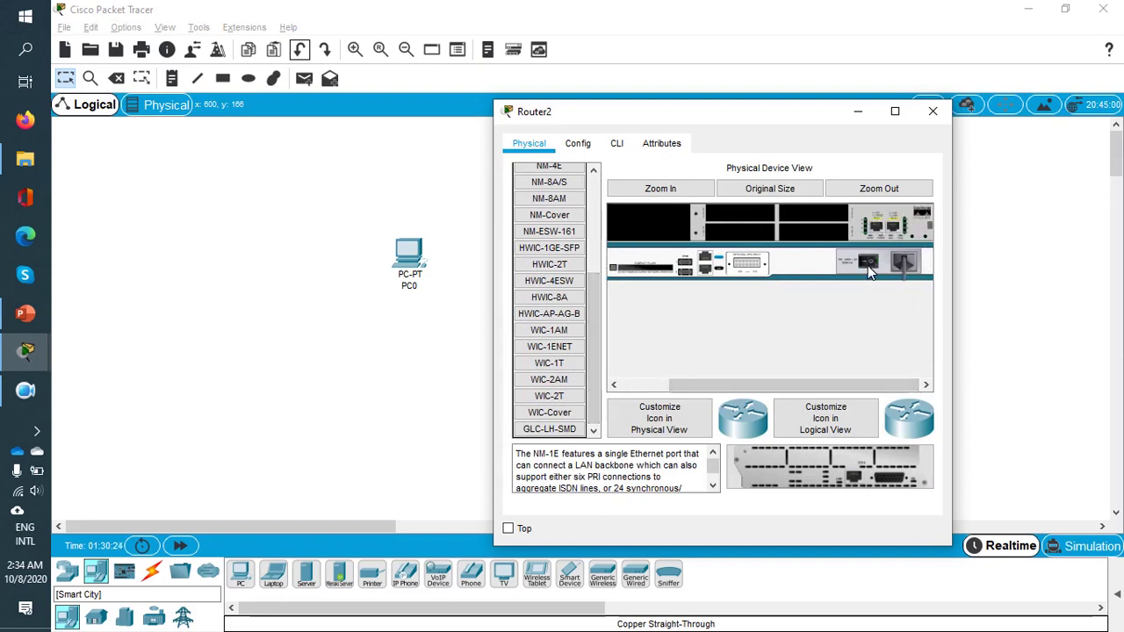
click(865, 263)
click(868, 263)
Install a WIC-2T module in Router2's upper-left interface card slot and switch the router back on
click(544, 398)
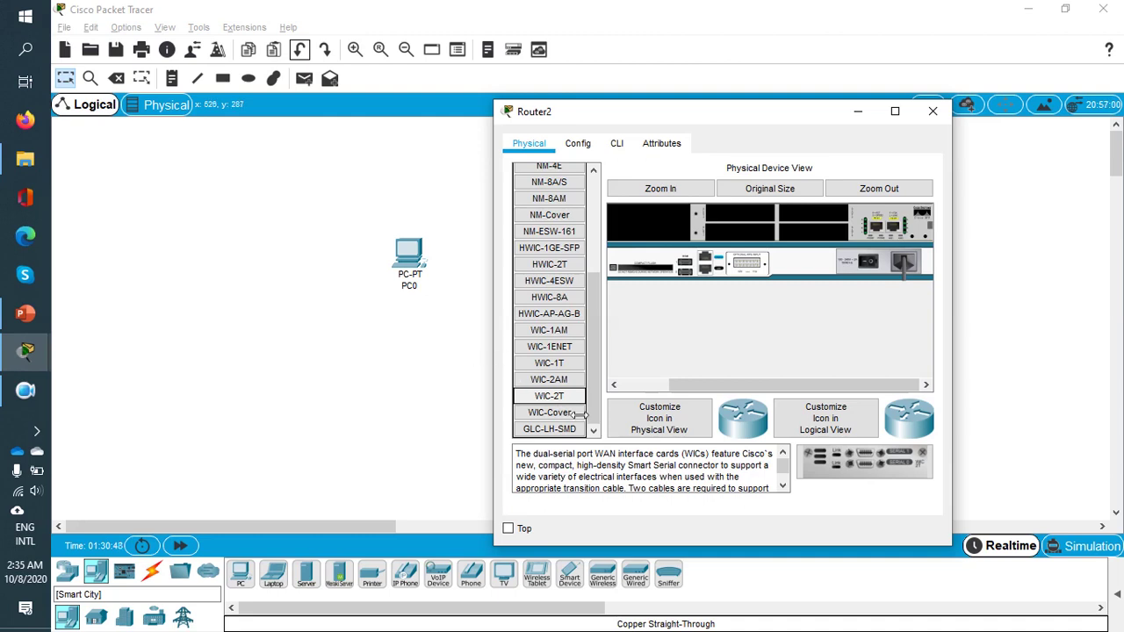
drag(549, 397, 686, 290)
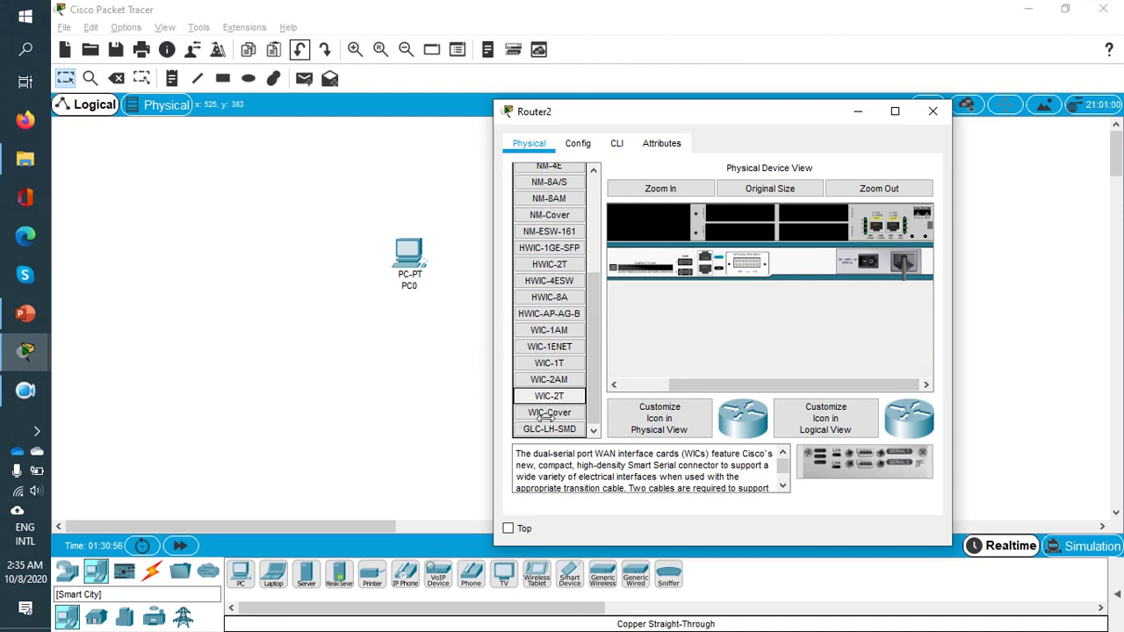
drag(550, 401, 782, 226)
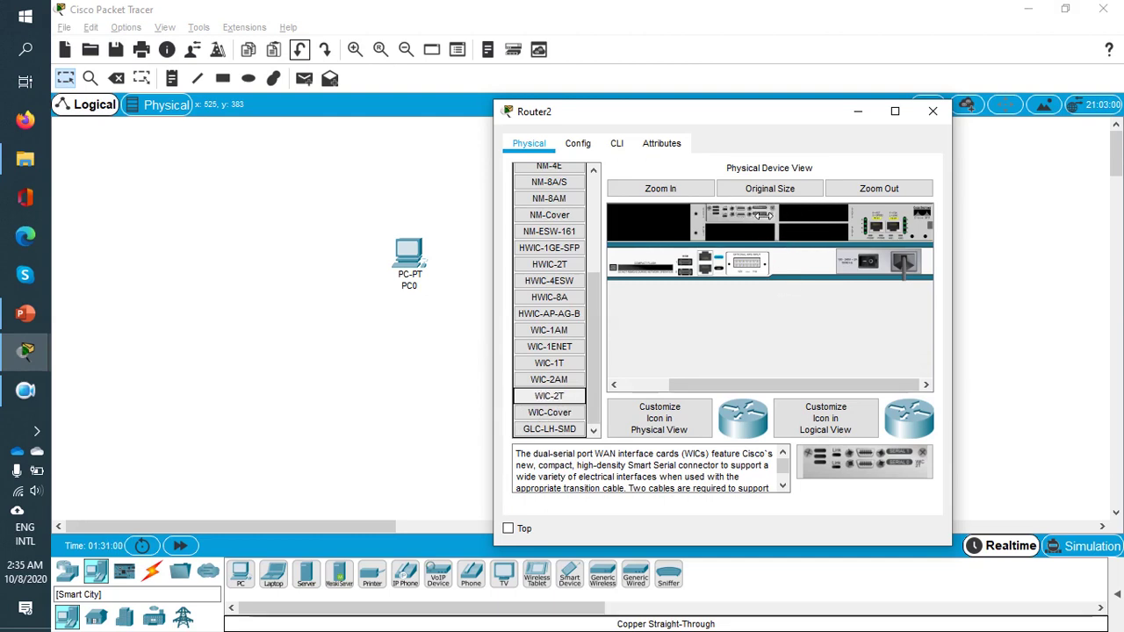
click(874, 263)
Answer no to Router2's initial configuration dialog in its command line and enter privileged mode with enable
click(623, 147)
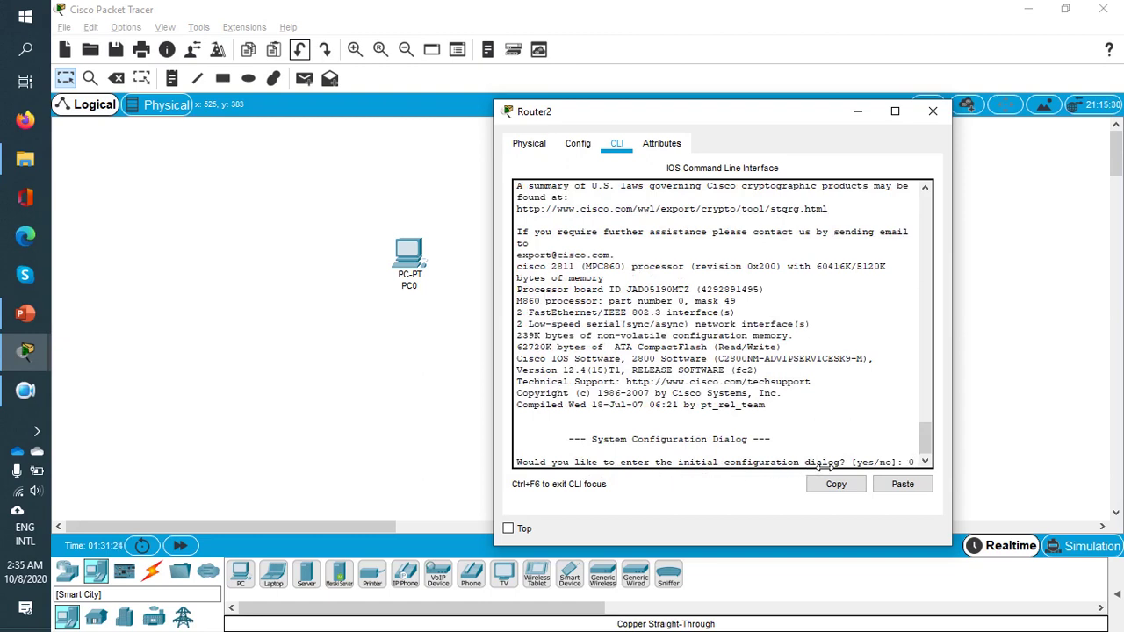
text(o)
key(Return)
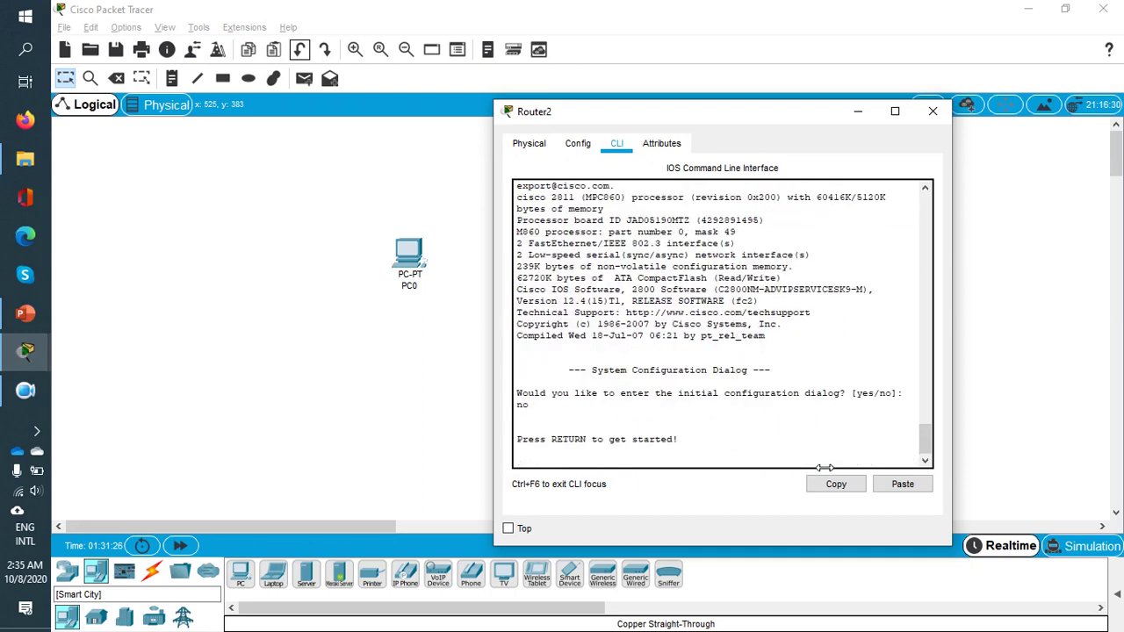
key(Return)
key(Return)
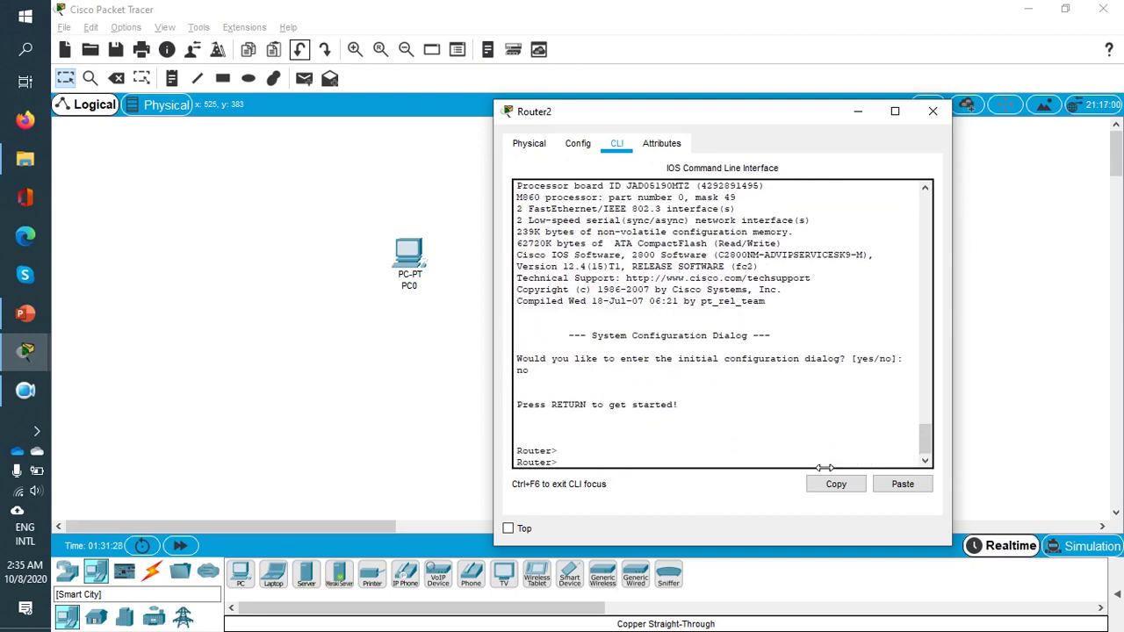
text(en)
key(Tab)
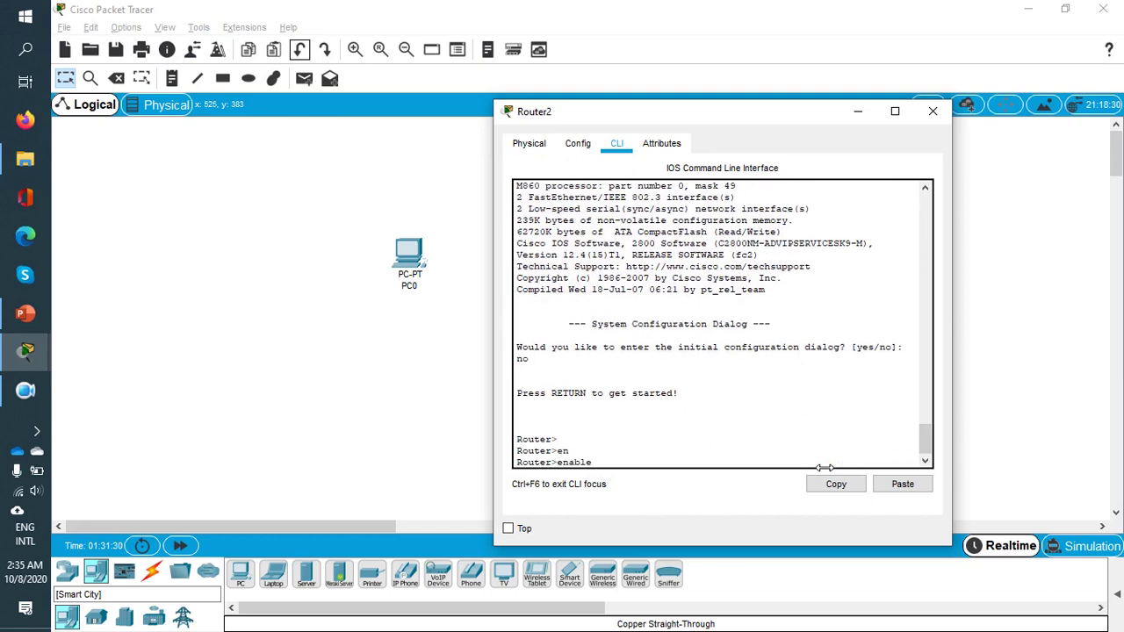
key(Return)
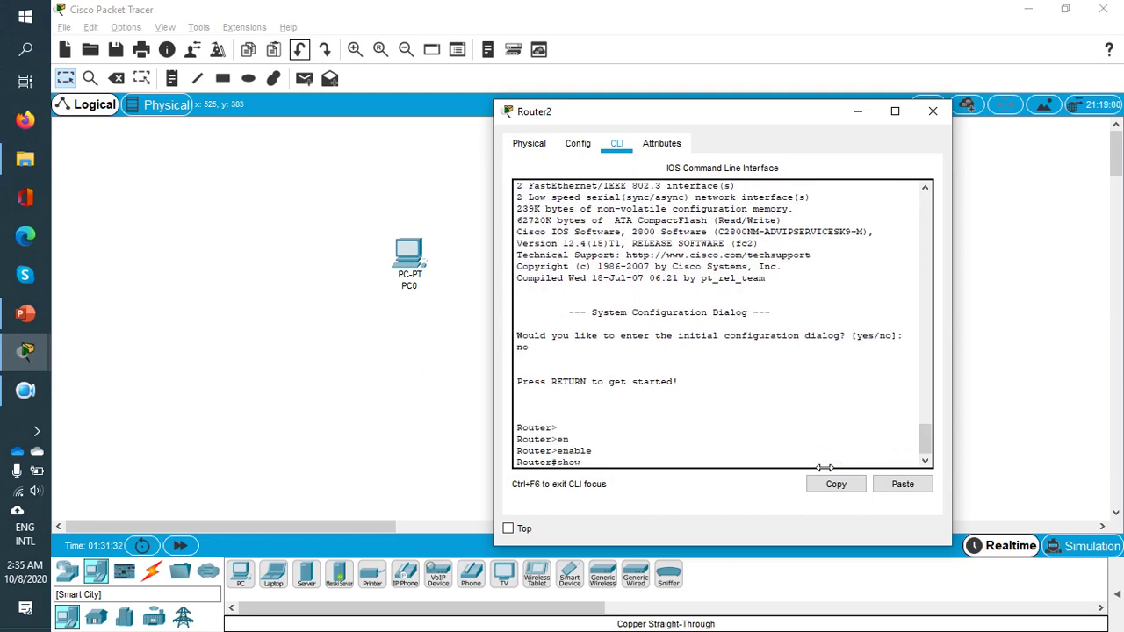
Run show ip interface brief on Router2 and examine its FastEthernet and serial interfaces
text(show ip inter)
key(Tab)
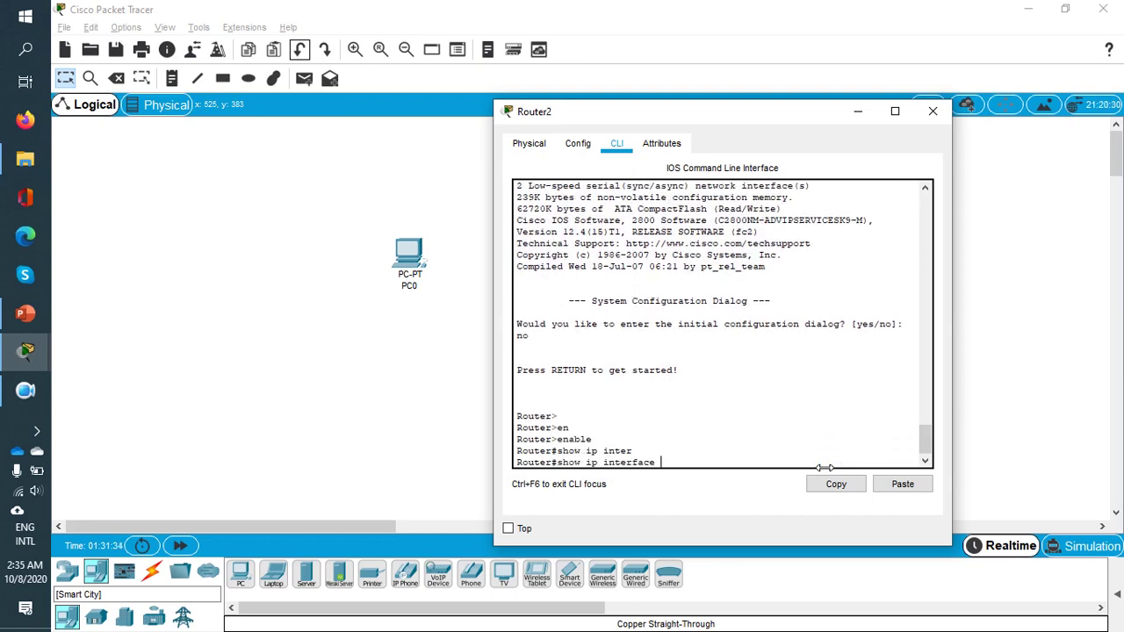
text(br)
key(Tab)
key(Return)
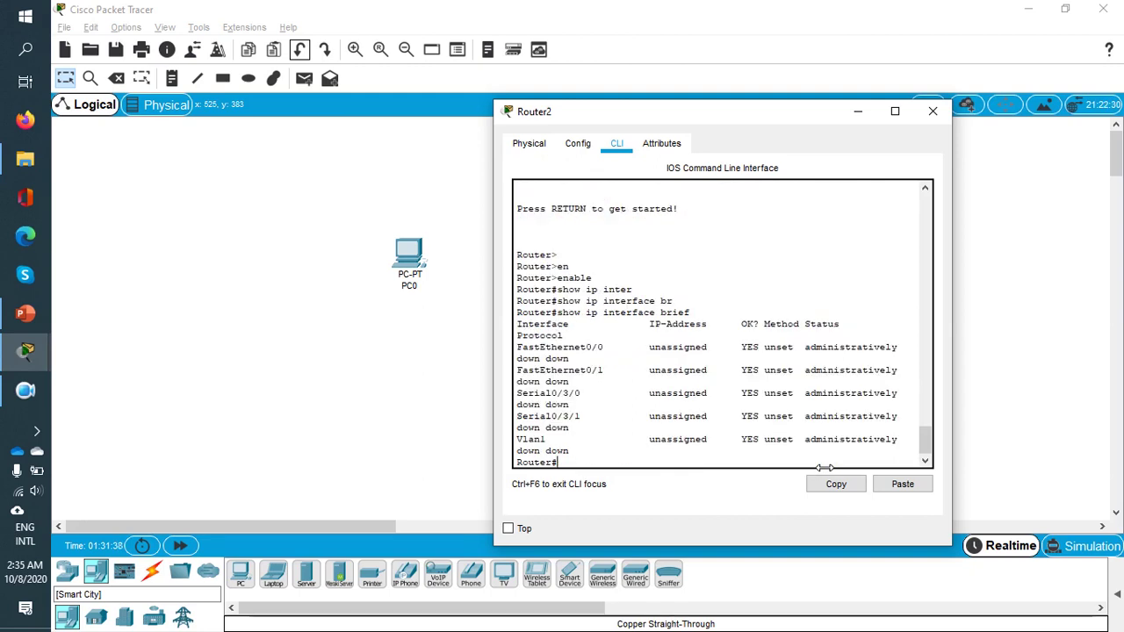
double_click(544, 348)
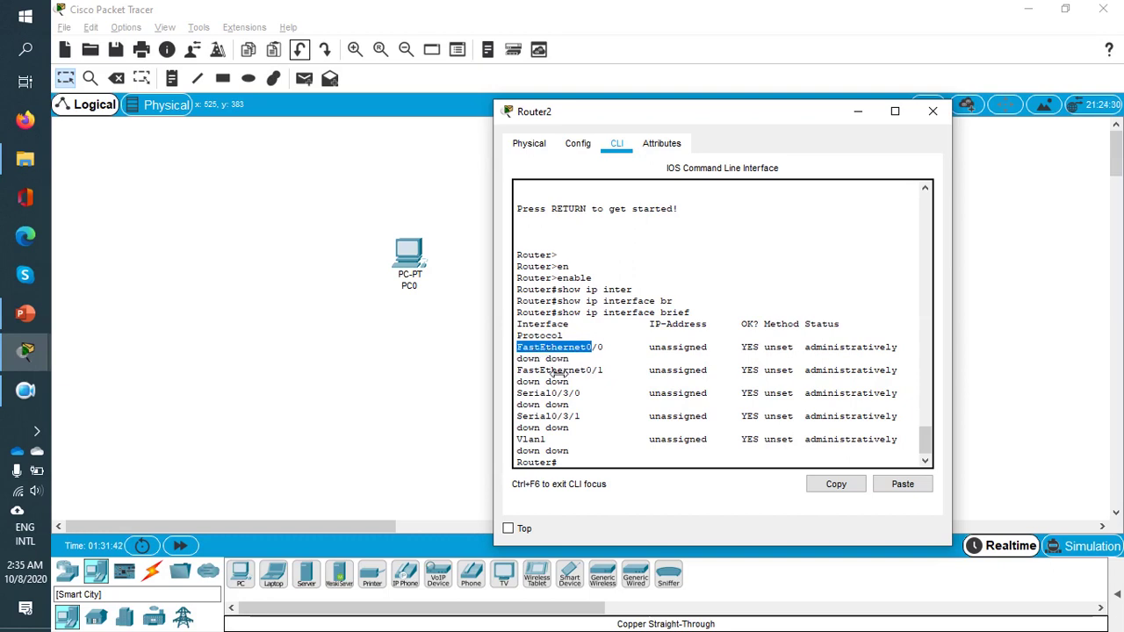
double_click(559, 372)
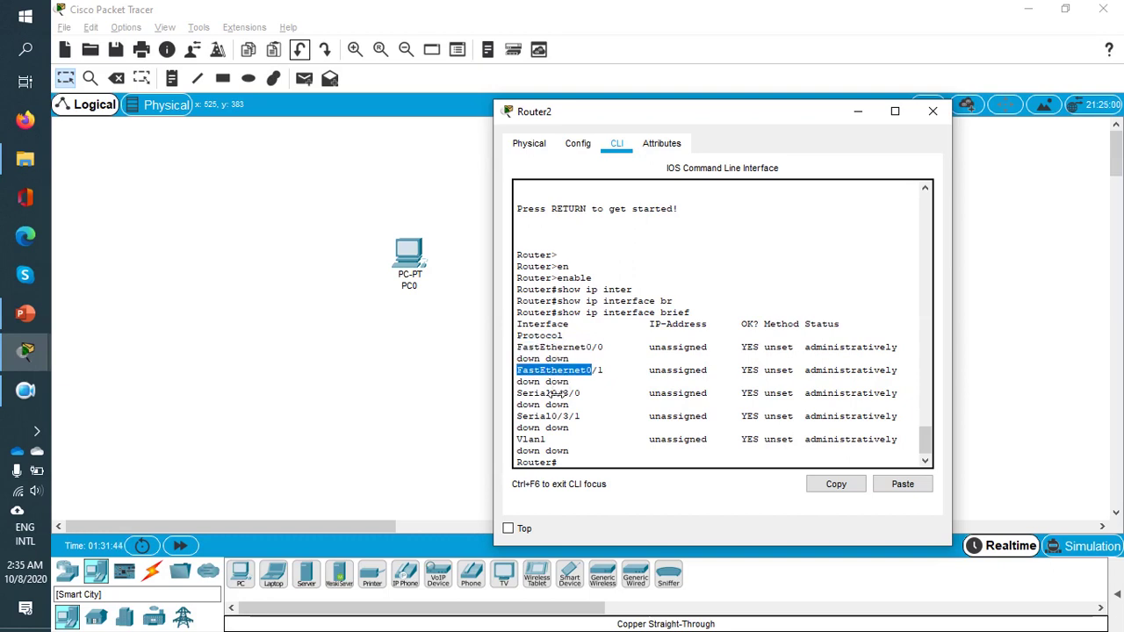
double_click(546, 394)
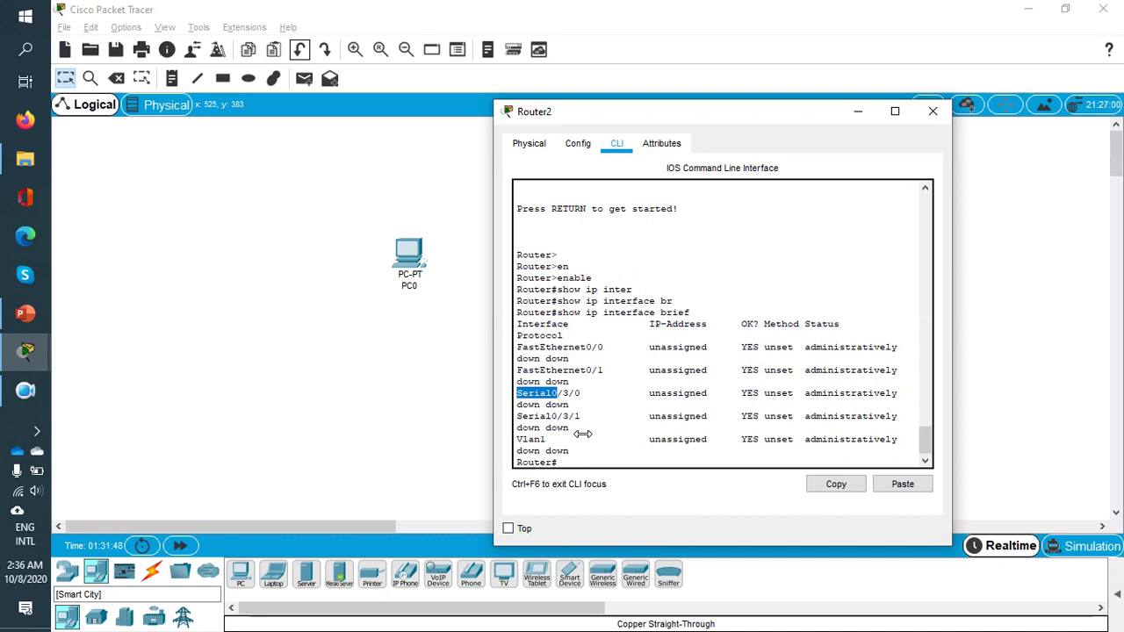
click(551, 419)
double_click(550, 418)
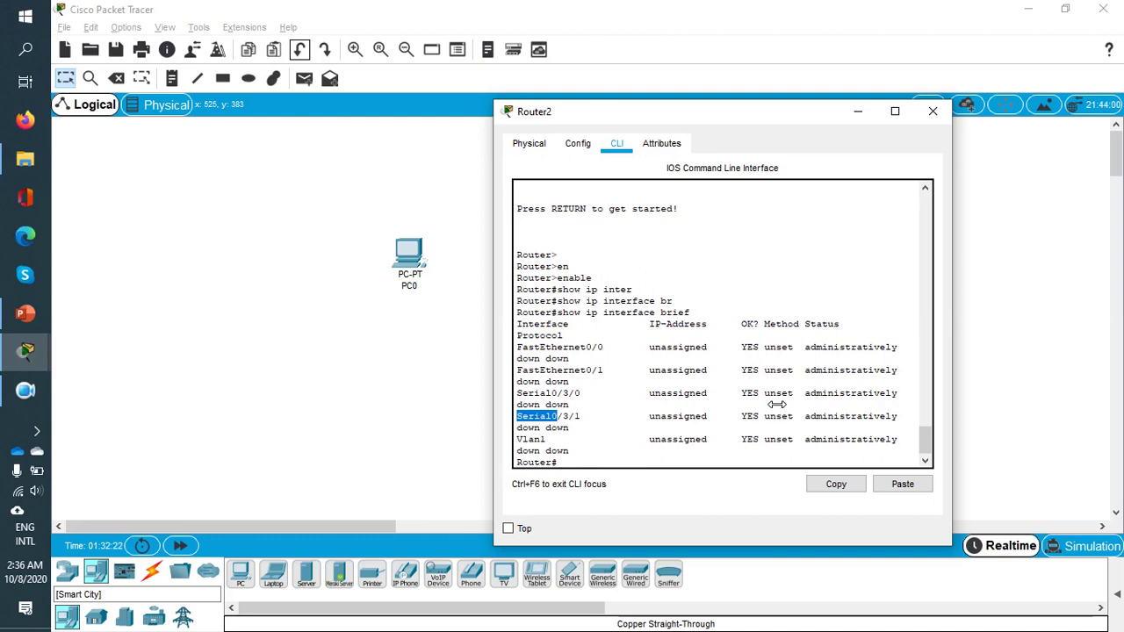
Move Router2's window clear of the devices, return to the workspace and nudge Router2 and PC0 slightly
drag(702, 117, 853, 128)
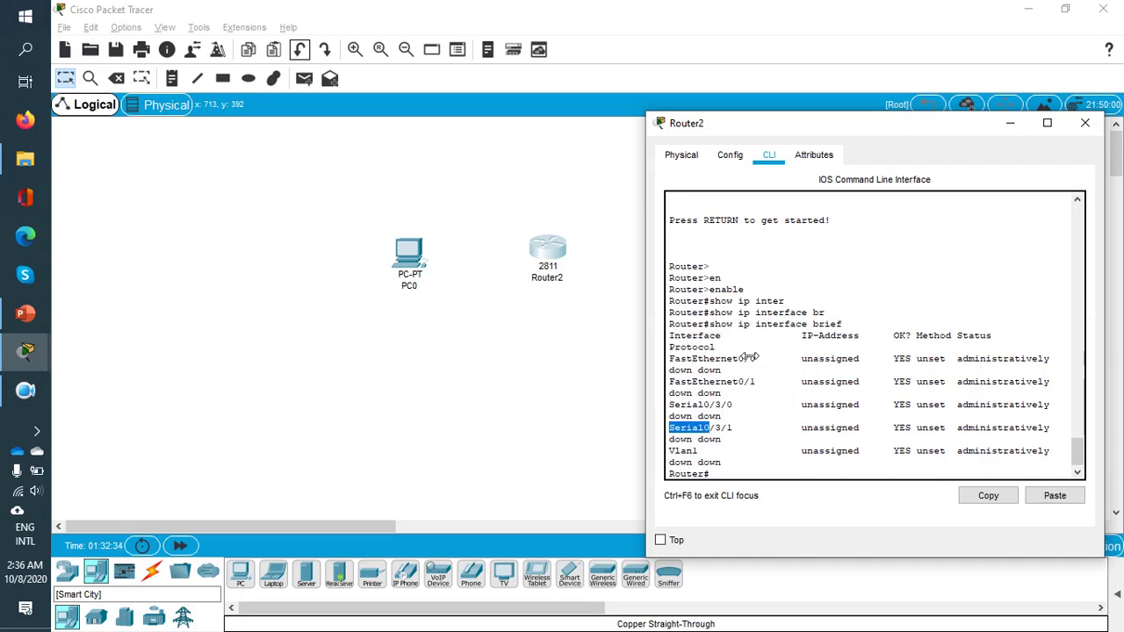
click(560, 341)
drag(550, 254, 553, 263)
drag(409, 252, 415, 252)
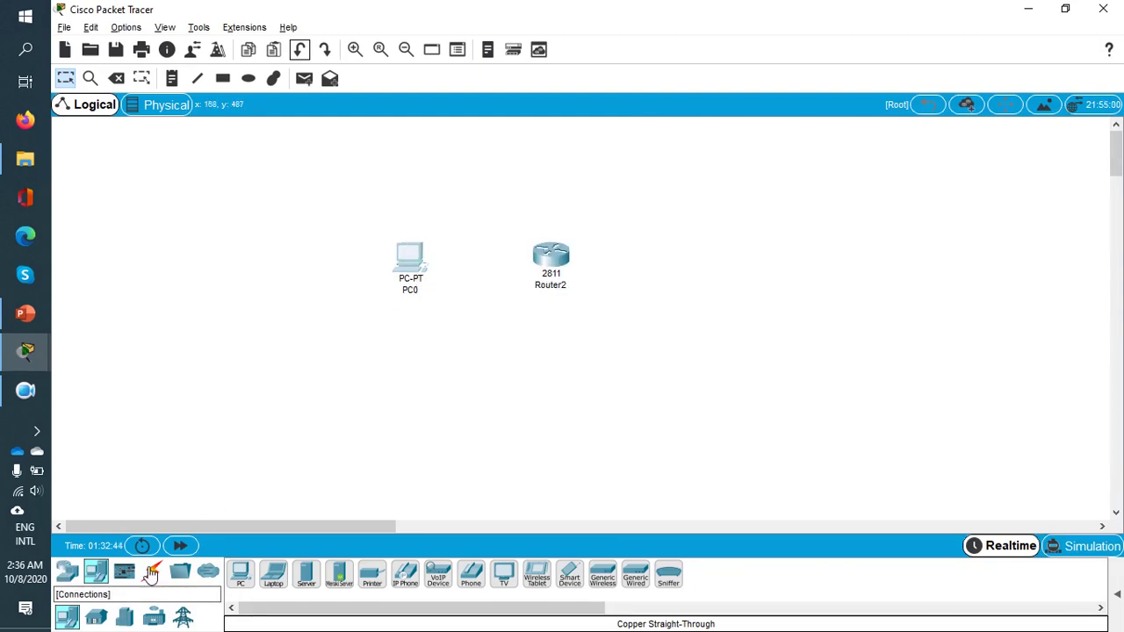
Connect Router2's FastEthernet0/0 port to PC0 with a copper cross-over cable
click(151, 573)
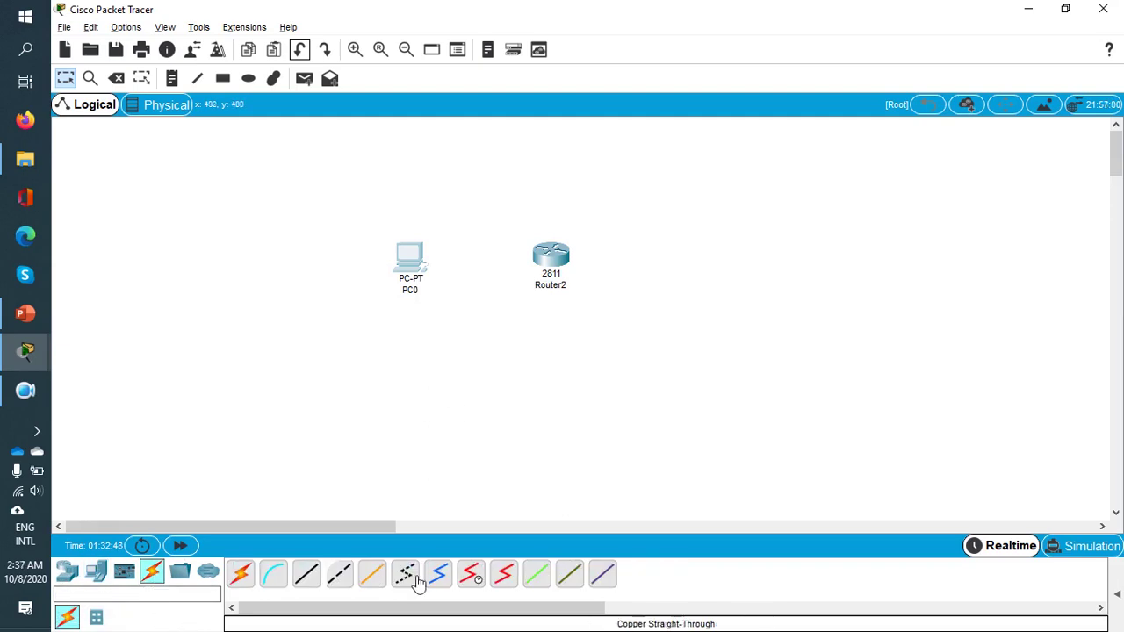
click(341, 575)
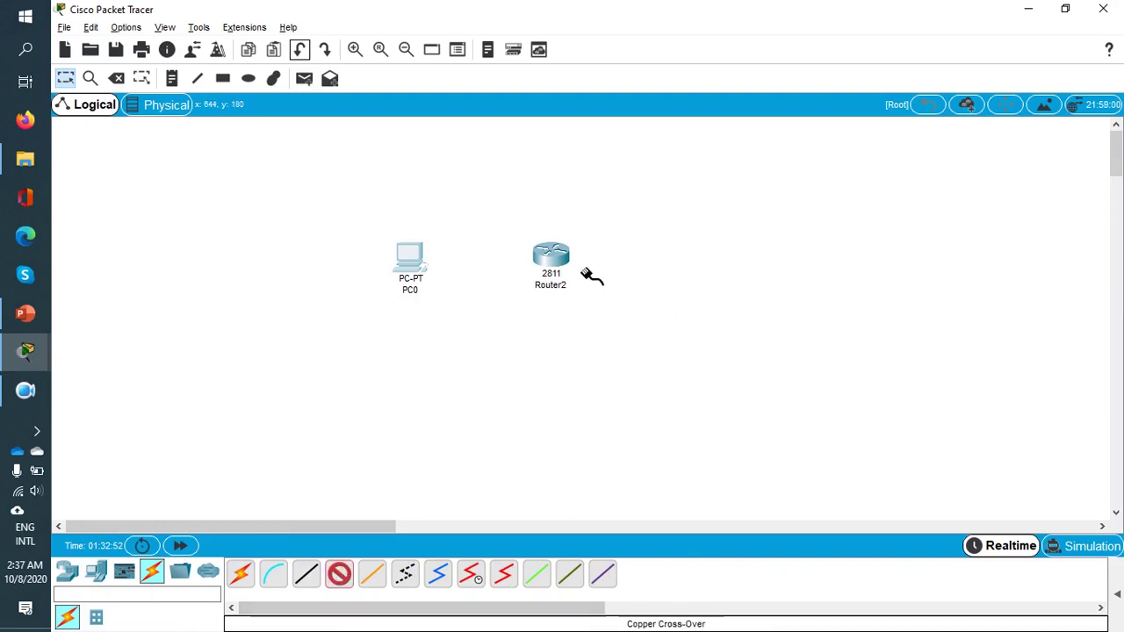
click(554, 260)
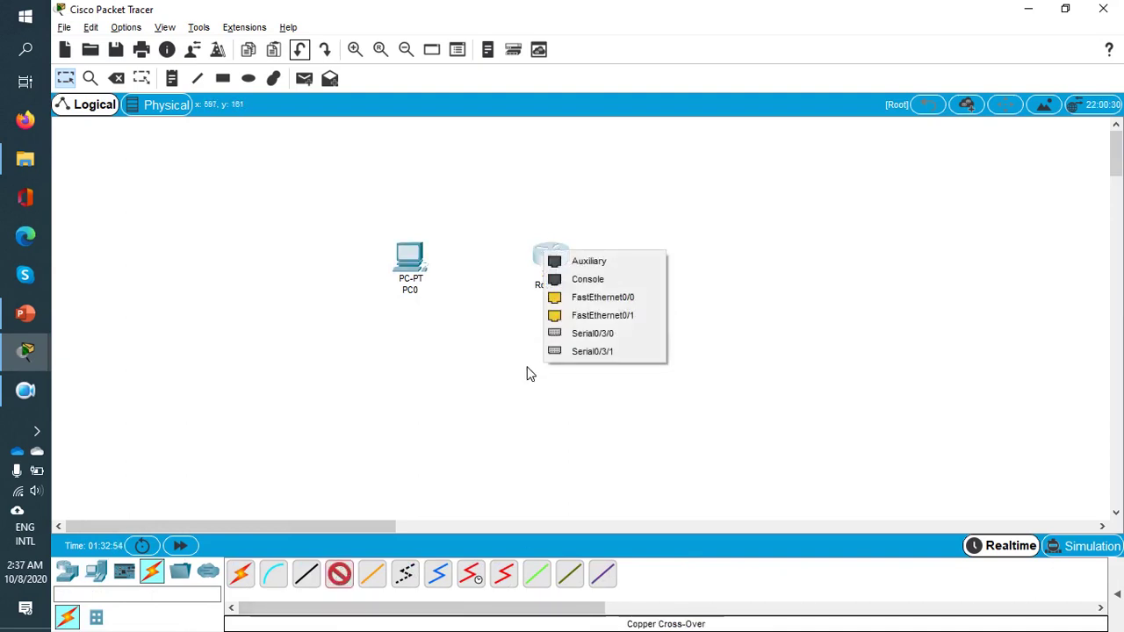
click(161, 579)
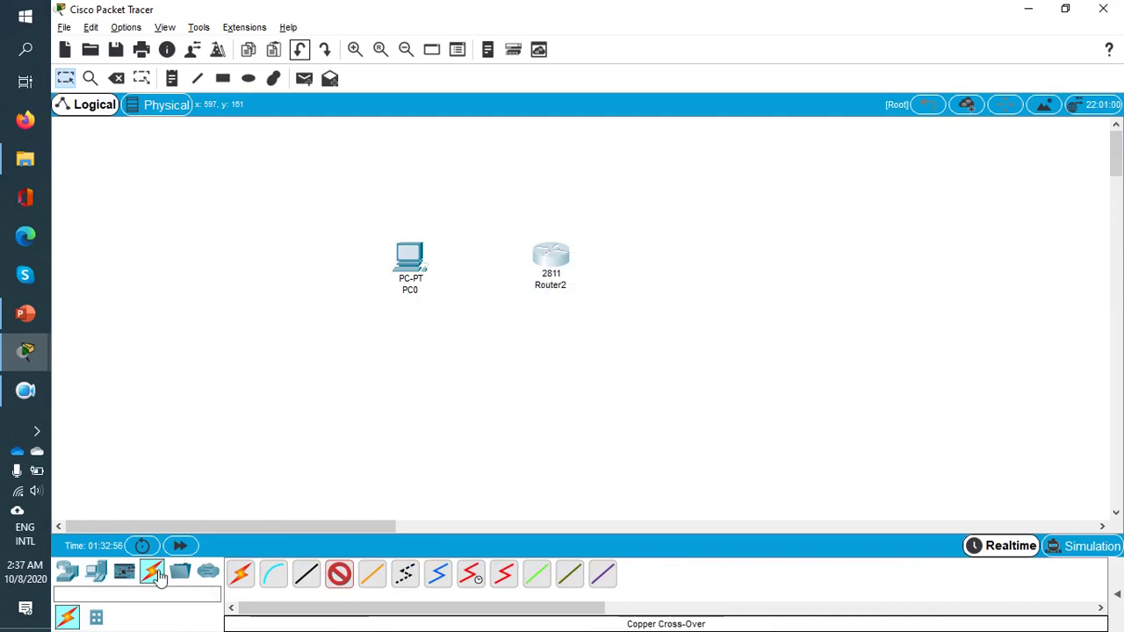
click(554, 249)
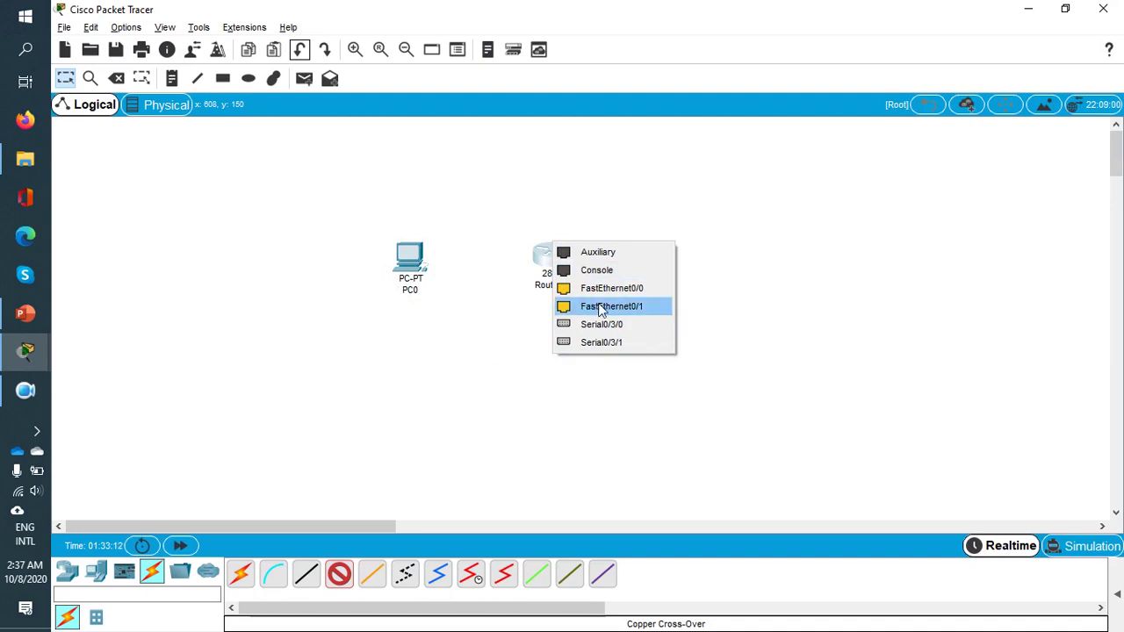
click(625, 291)
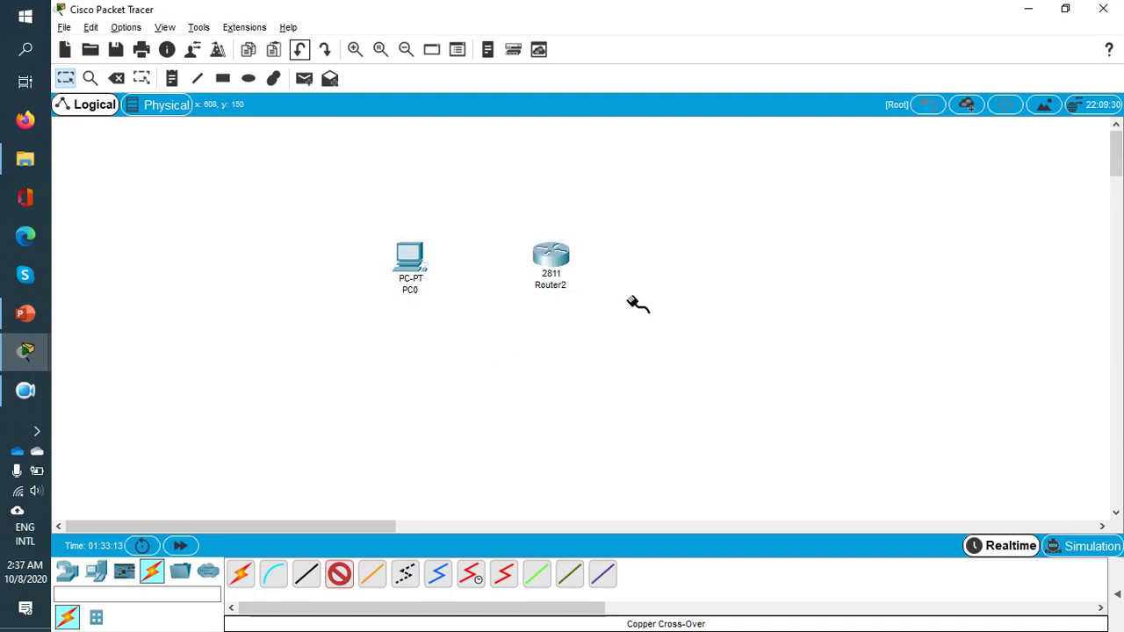
click(413, 263)
click(457, 322)
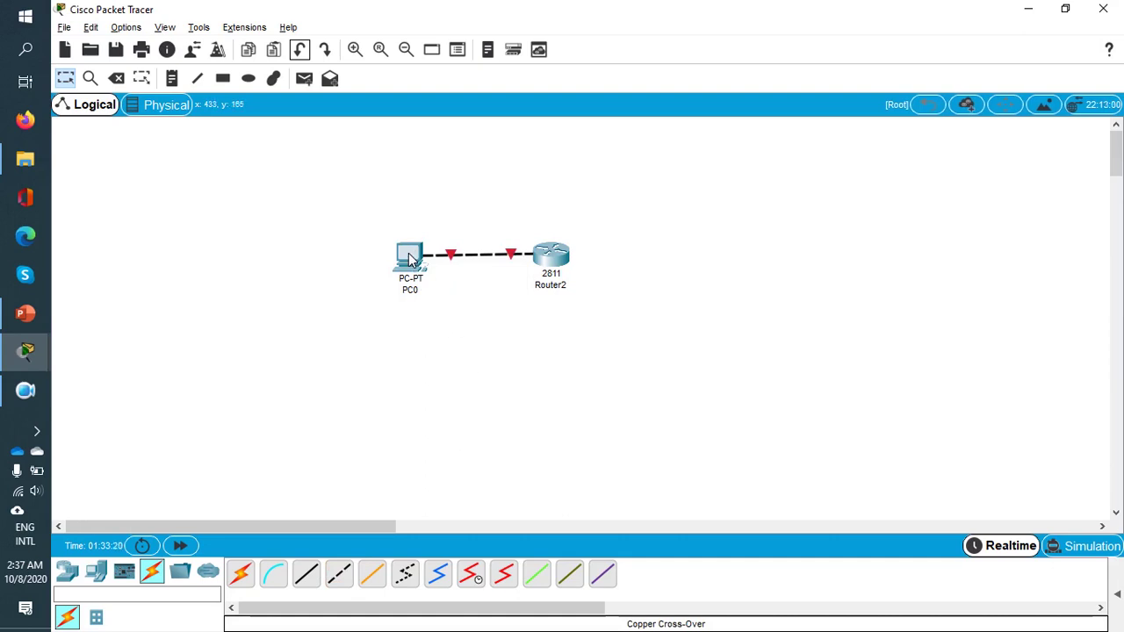
Shift PC0 and Router2 leftward in the topology and add a second 2811 router to the right of Router2
mouse_move(409, 257)
mouse_move(562, 263)
mouse_down()
mouse_move(622, 283)
mouse_move(623, 264)
mouse_move(519, 260)
mouse_move(541, 260)
mouse_up()
drag(416, 272, 352, 268)
drag(546, 262, 487, 261)
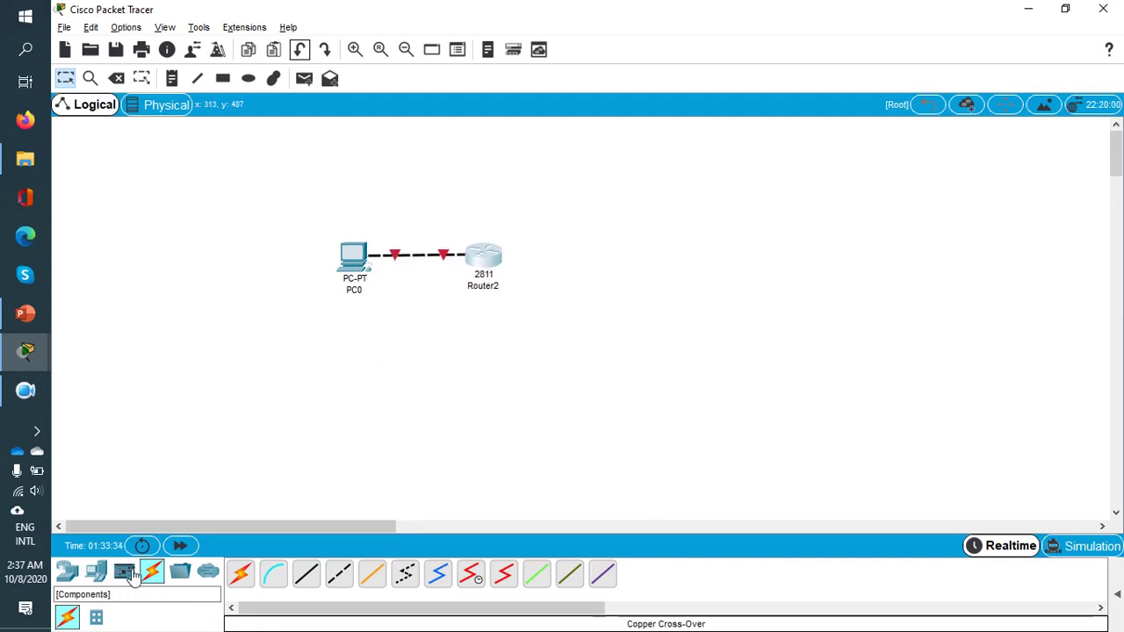
click(67, 572)
drag(702, 576, 621, 266)
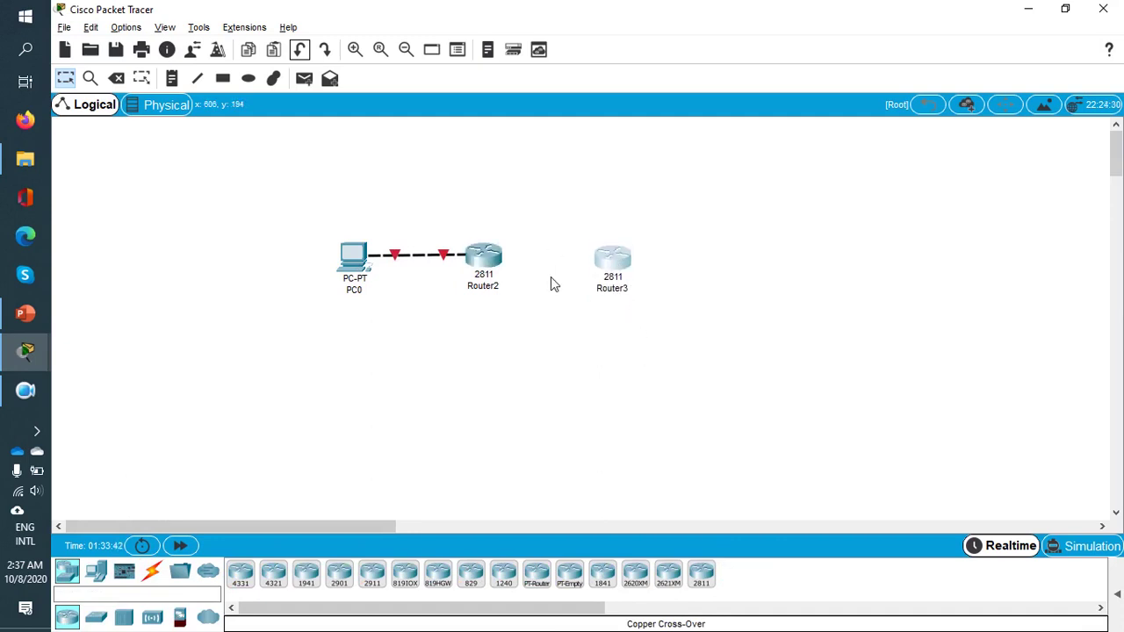
Fit a WIC-2T module into Router3's upper-left interface card slot, switch the router on and open its command line
click(608, 263)
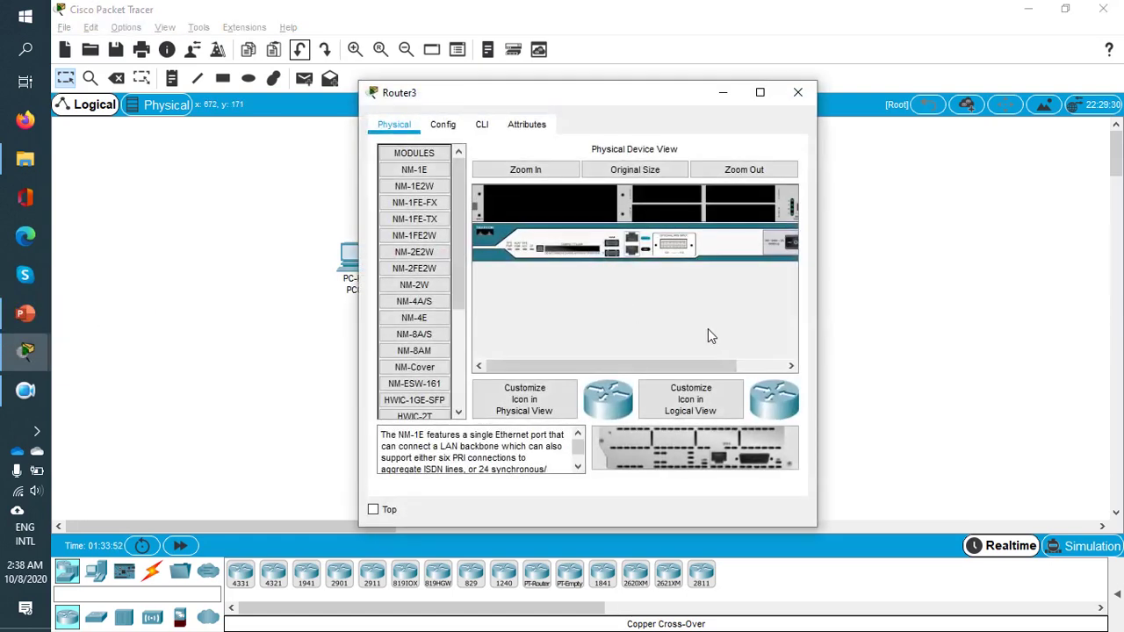
drag(617, 365, 664, 366)
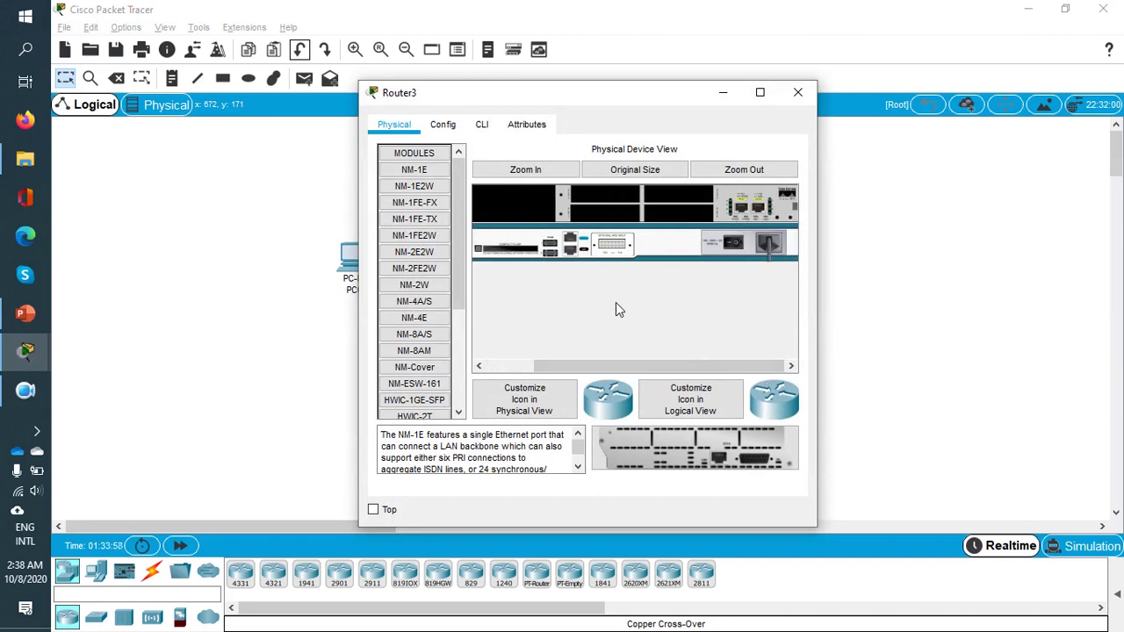
drag(457, 292, 601, 206)
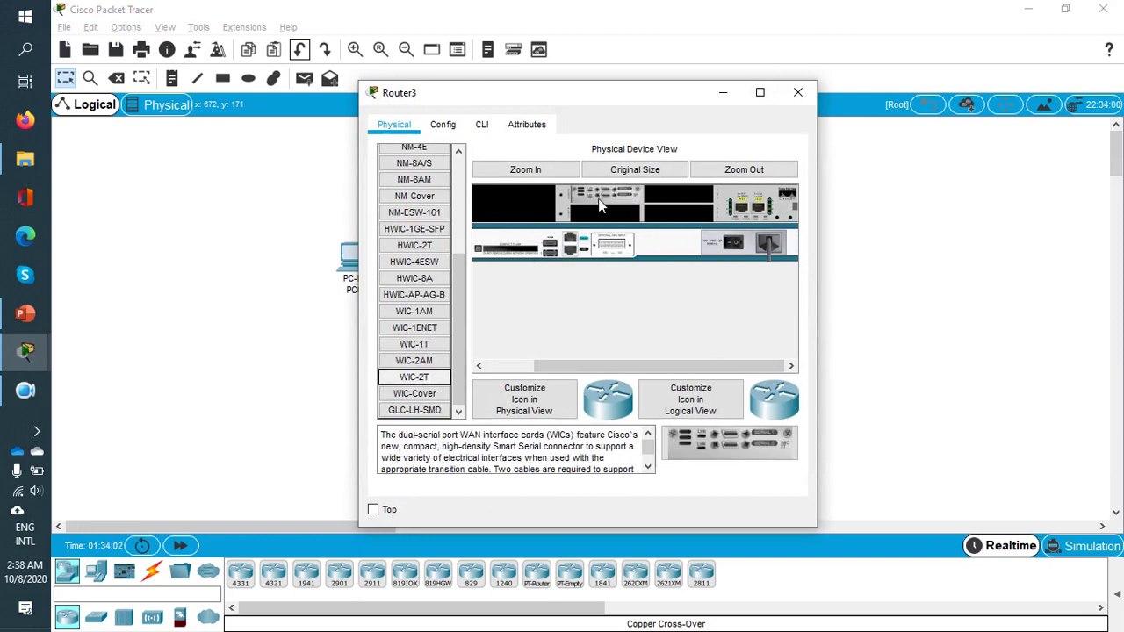
click(759, 250)
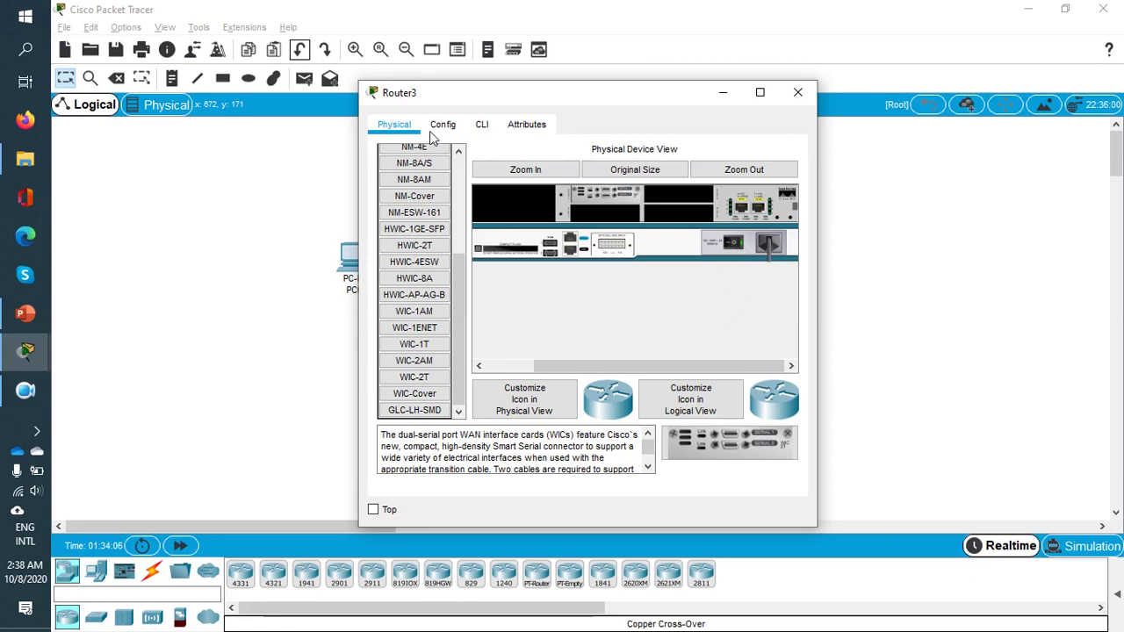
click(485, 128)
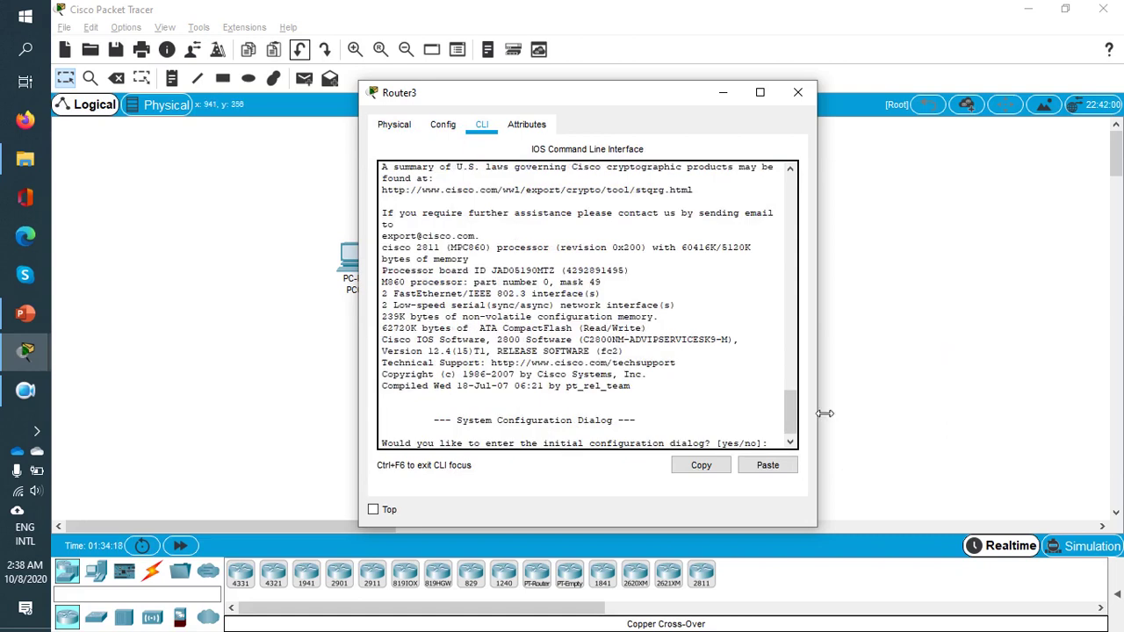
Decline Router3's initial configuration dialog and enter privileged EXEC mode with the enable command
text(no)
key(Return)
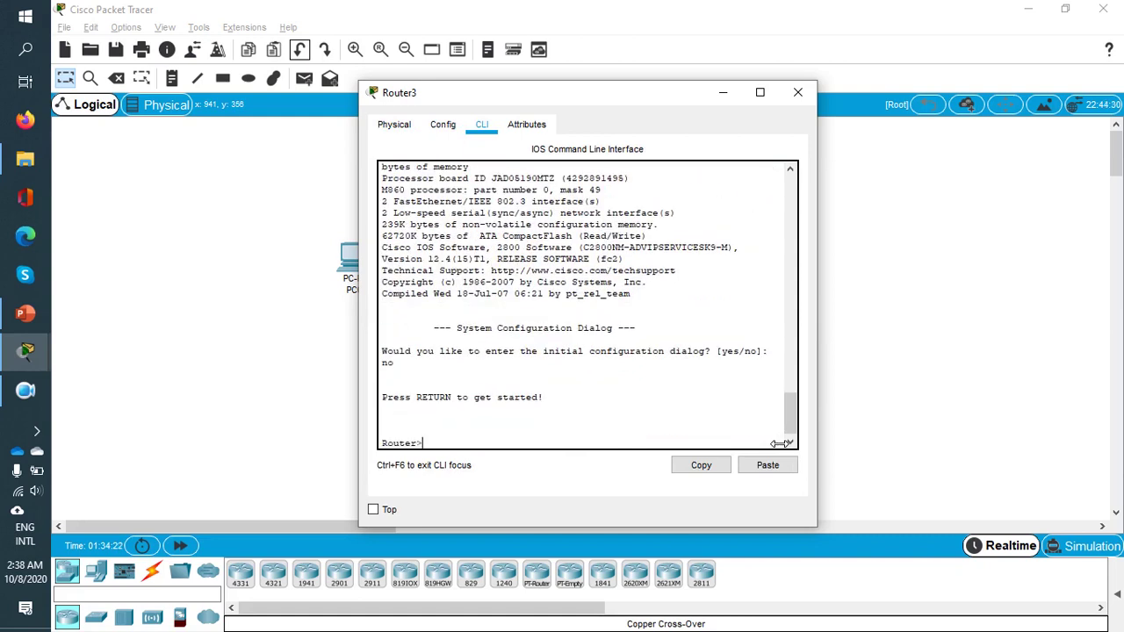
text(en)
key(Tab)
key(Return)
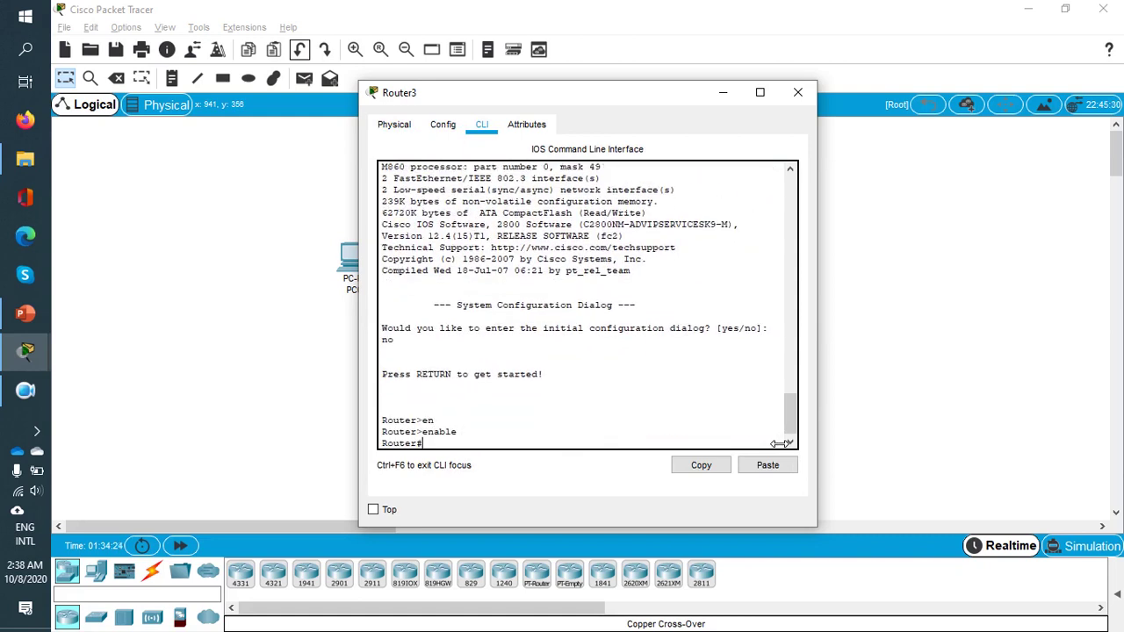
List Router3's interfaces with show ip interface brief and minimize its window
text(show ip i)
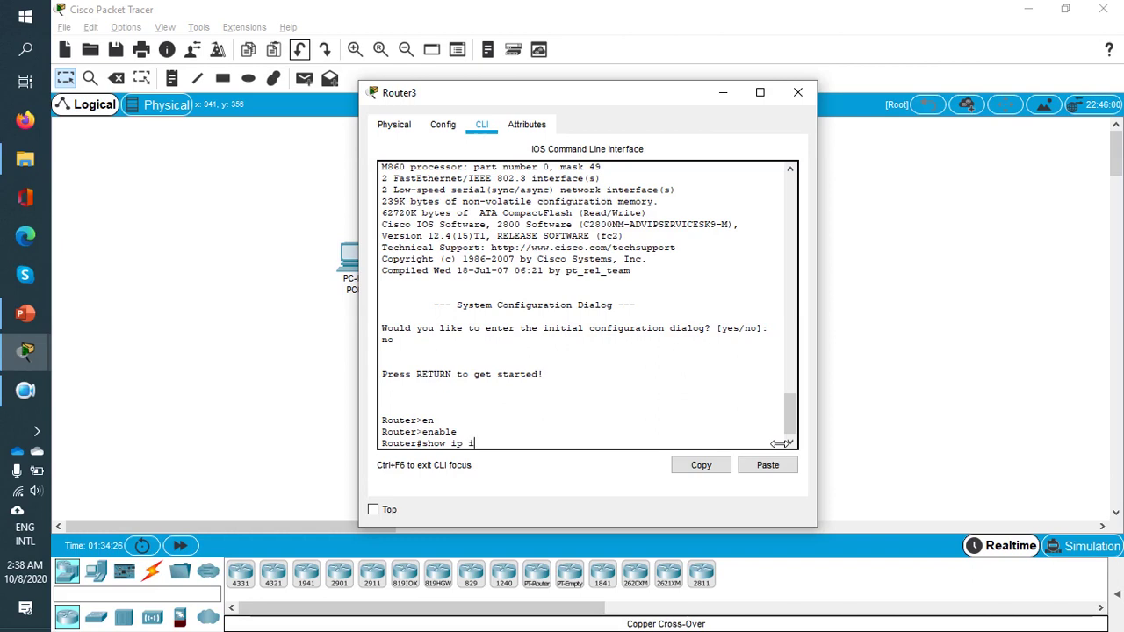
text(nter)
key(Tab)
text(bri)
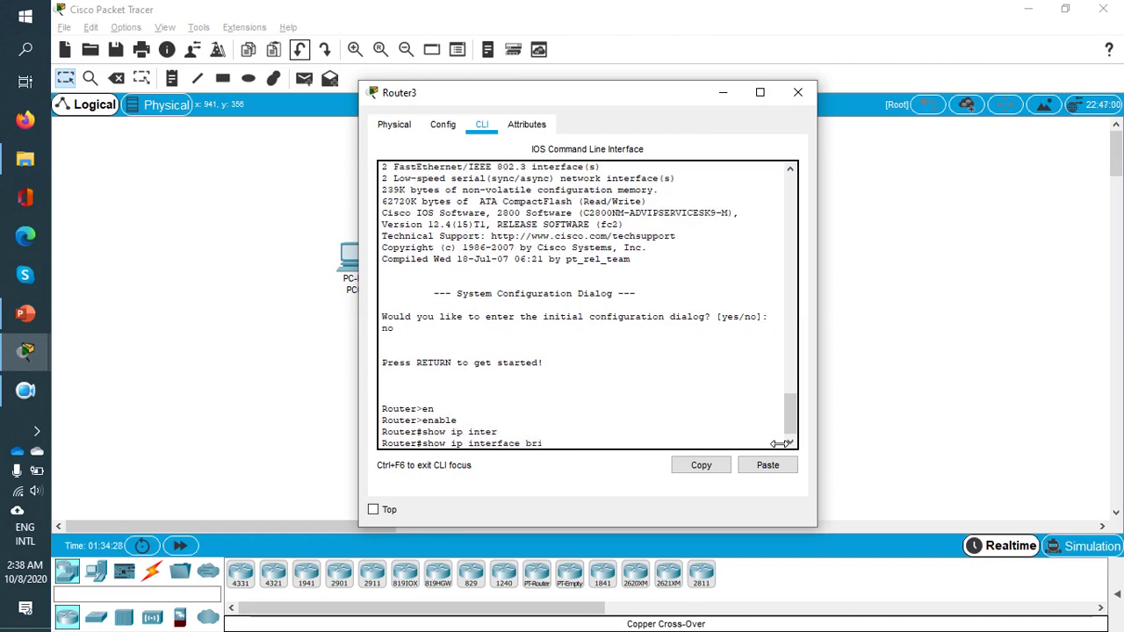
key(Tab)
key(Return)
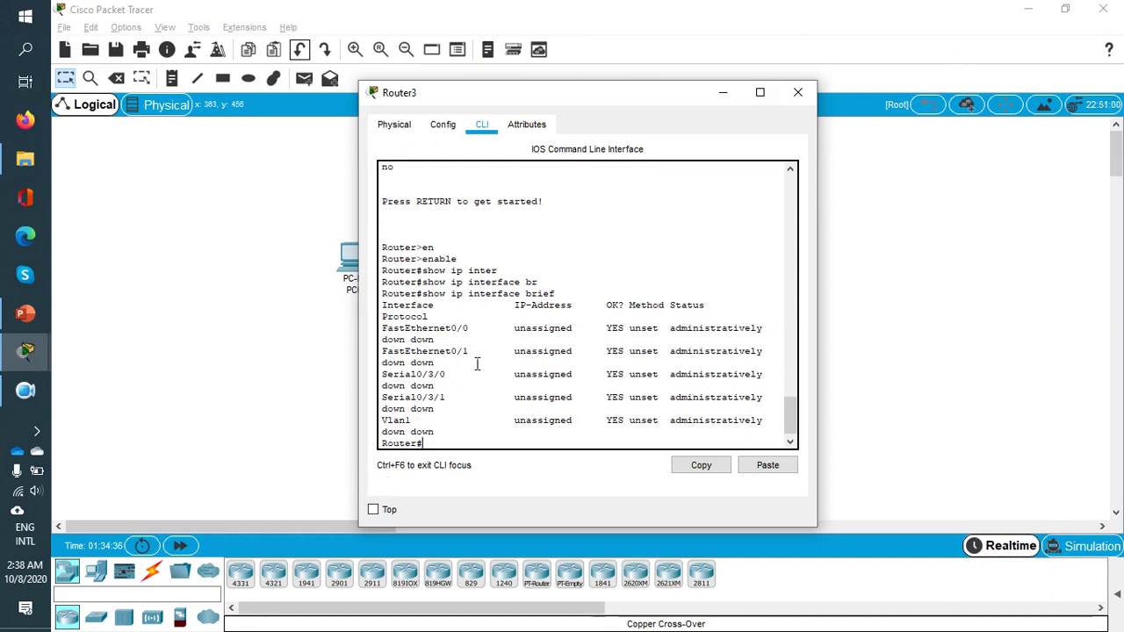
click(721, 91)
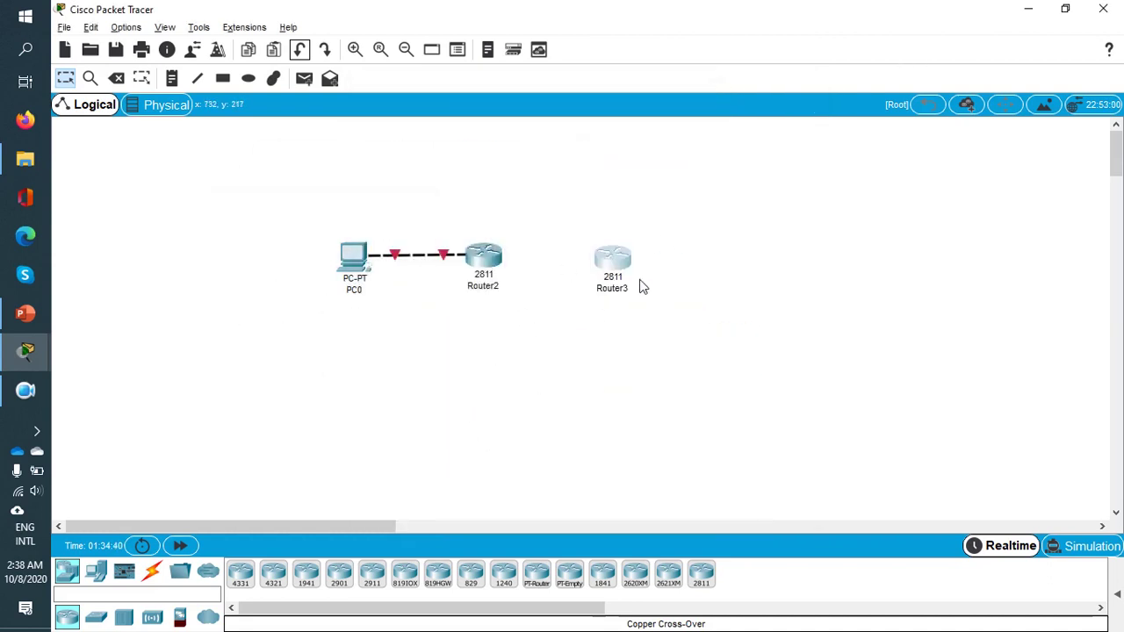
Nudge Router3 slightly and connect Router2's Serial0/3/0 to Router3's Serial0/3/0 with a Serial DCE cable, starting at Router2
mouse_move(619, 261)
mouse_down()
mouse_move(629, 252)
mouse_move(620, 264)
mouse_up()
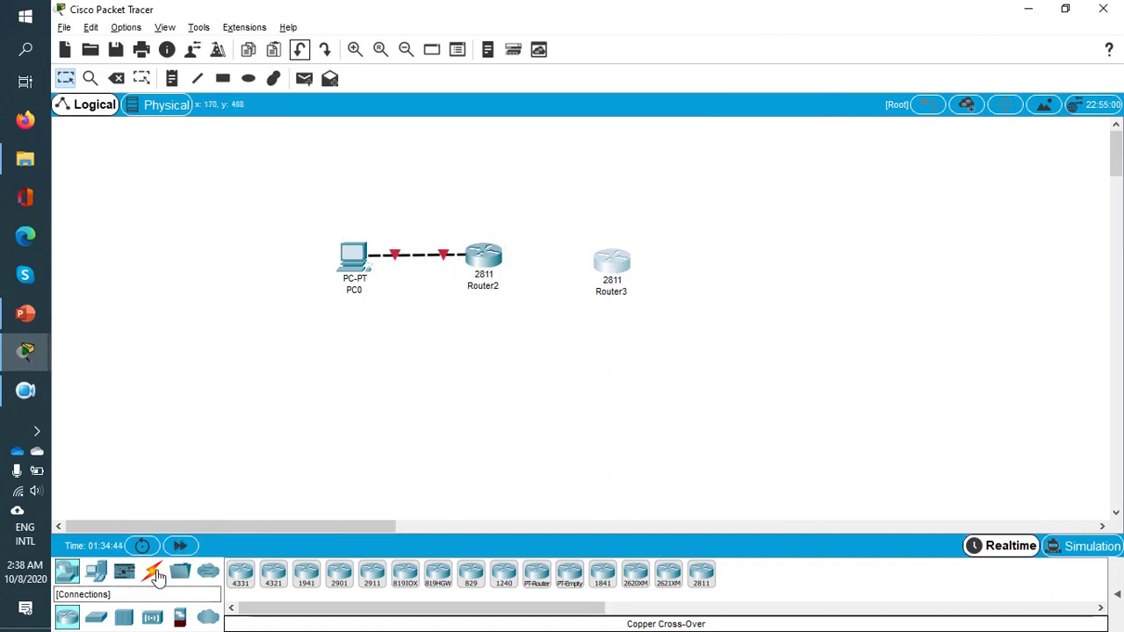
click(156, 574)
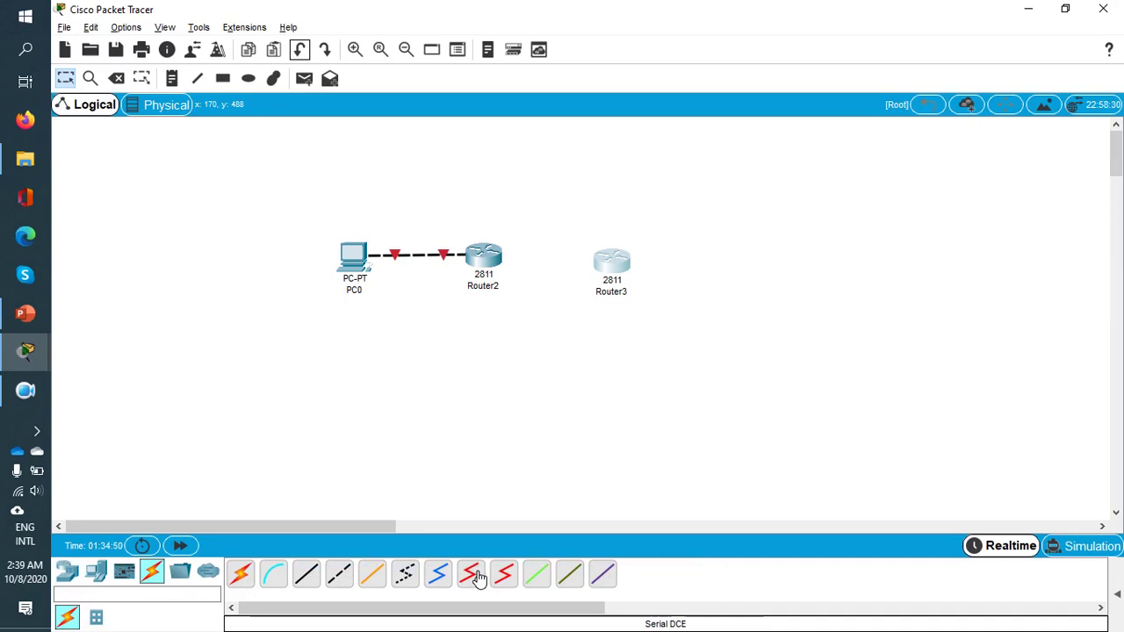
click(474, 574)
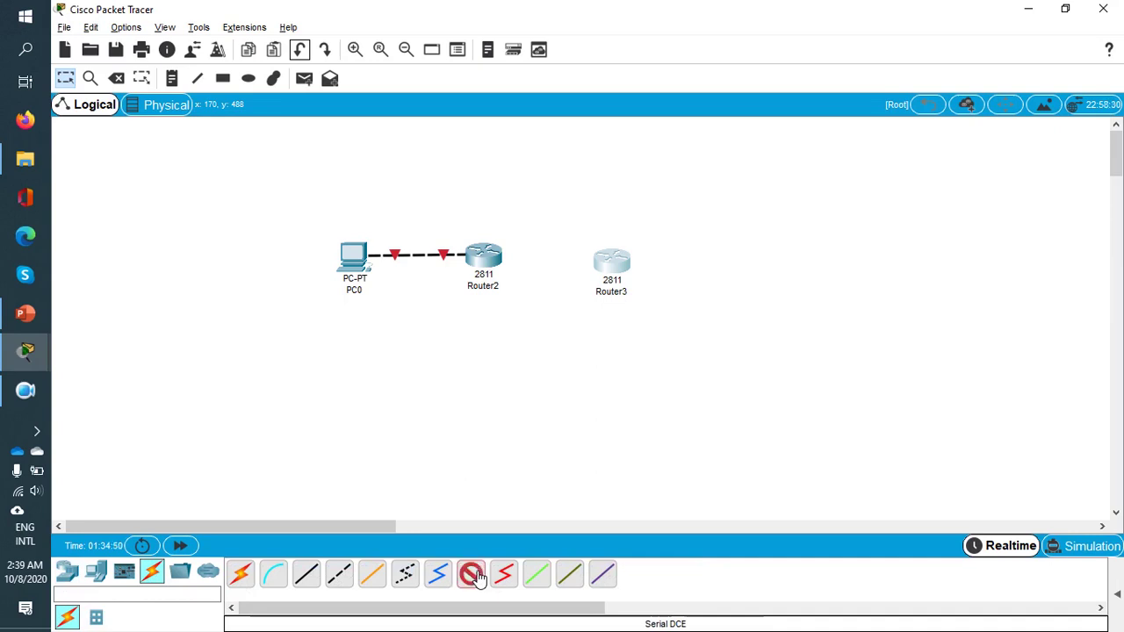
click(482, 258)
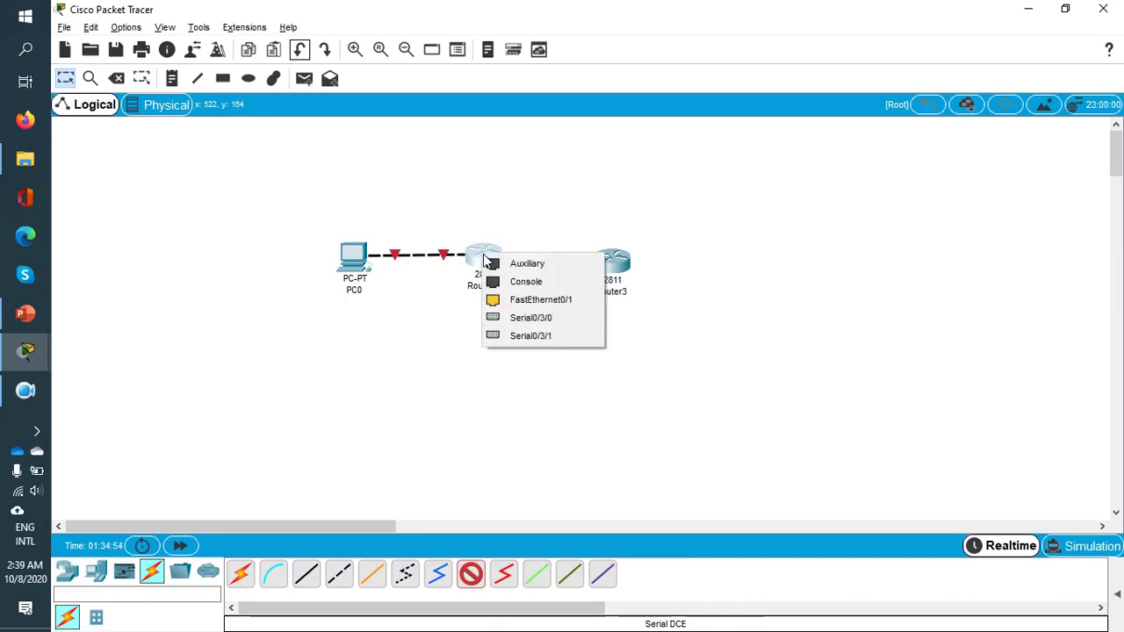
click(517, 321)
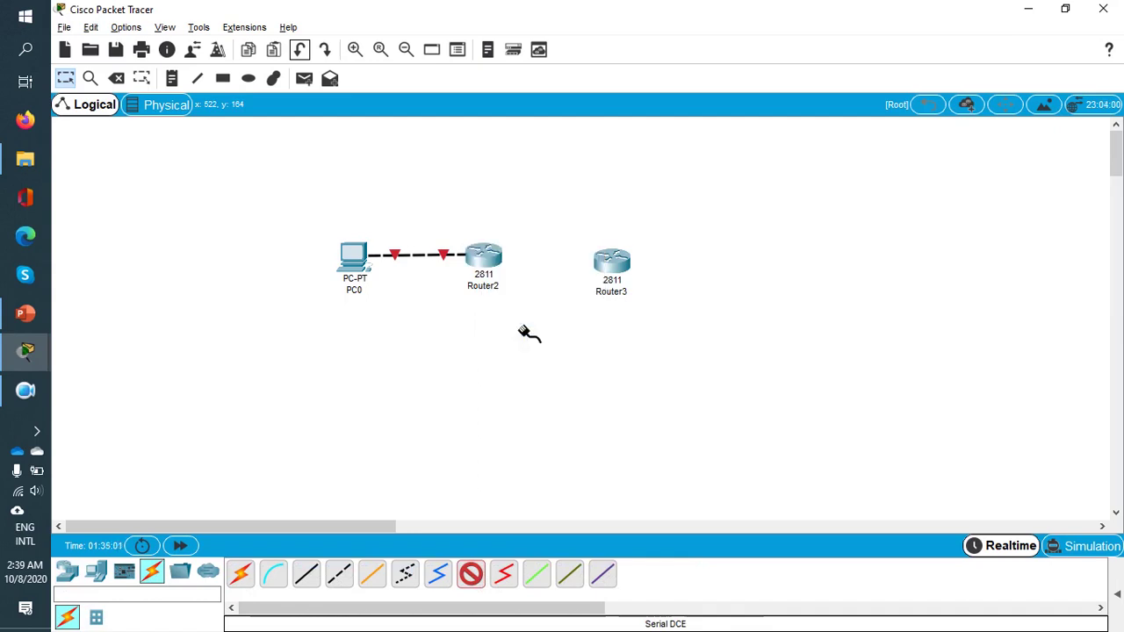
click(607, 267)
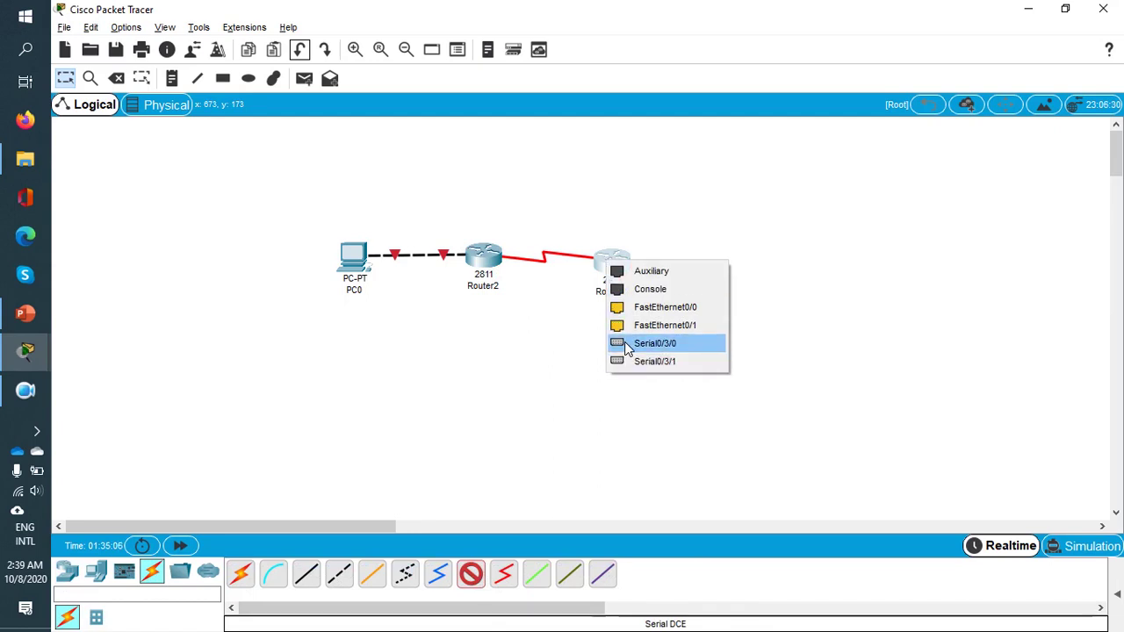
click(655, 343)
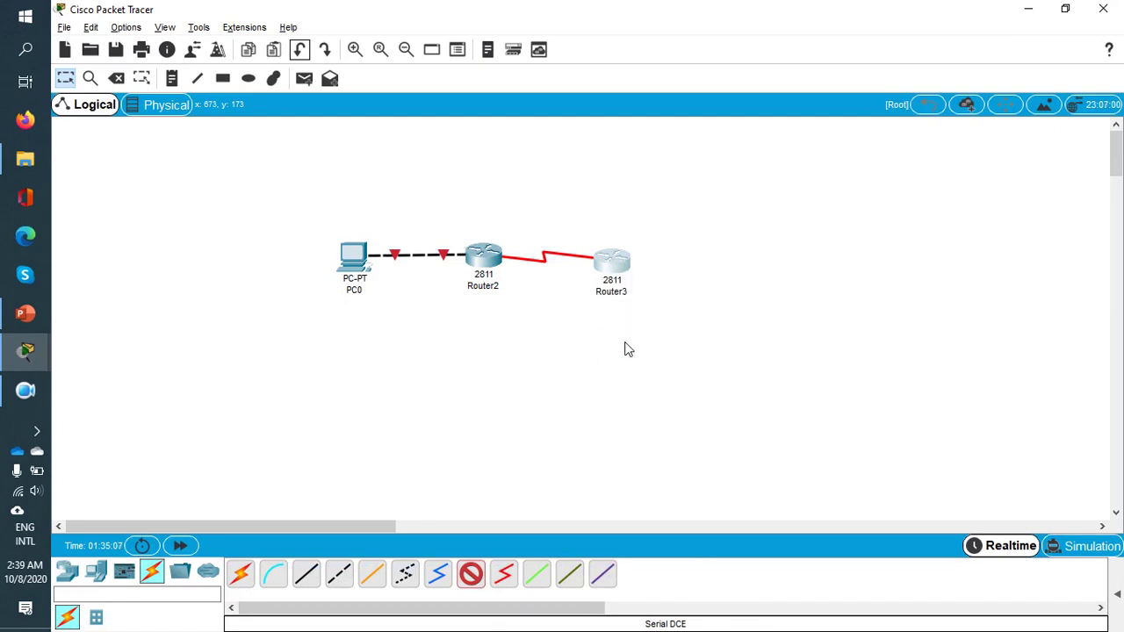
Shift Router3 and Router2 rightward to space out the topology and display the port labels on both links
drag(619, 267, 669, 259)
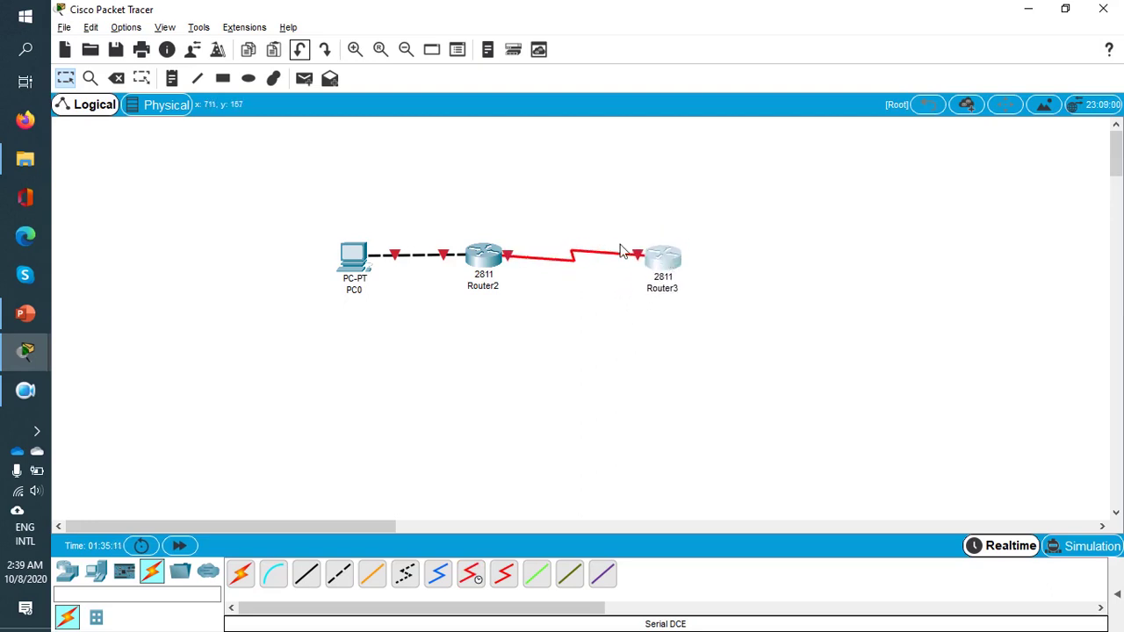
drag(498, 255, 524, 258)
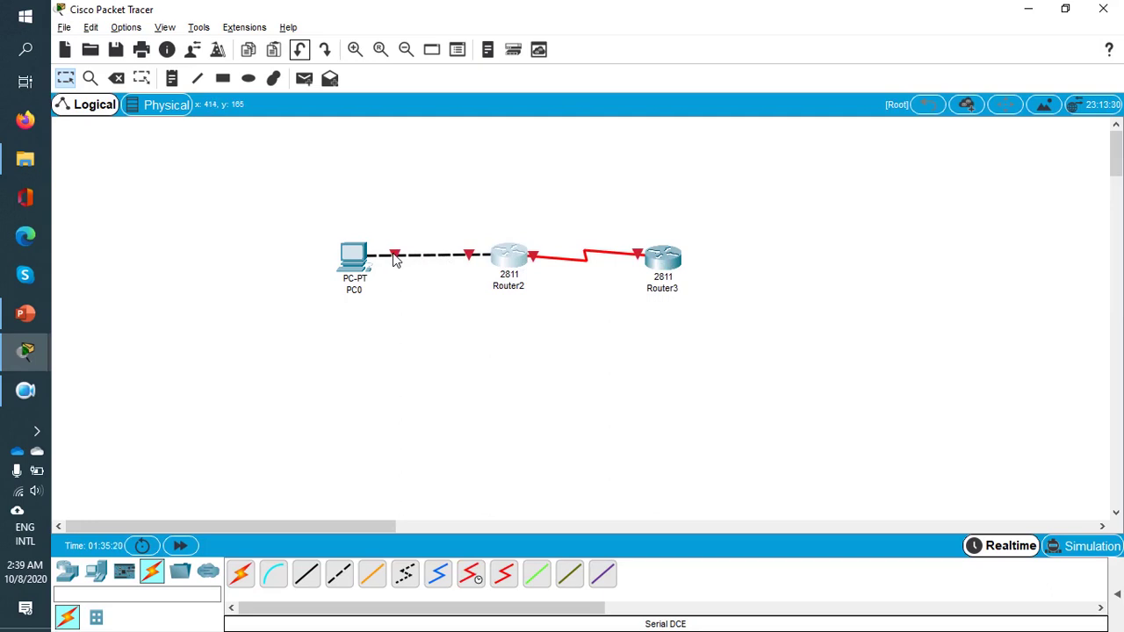
mouse_move(400, 262)
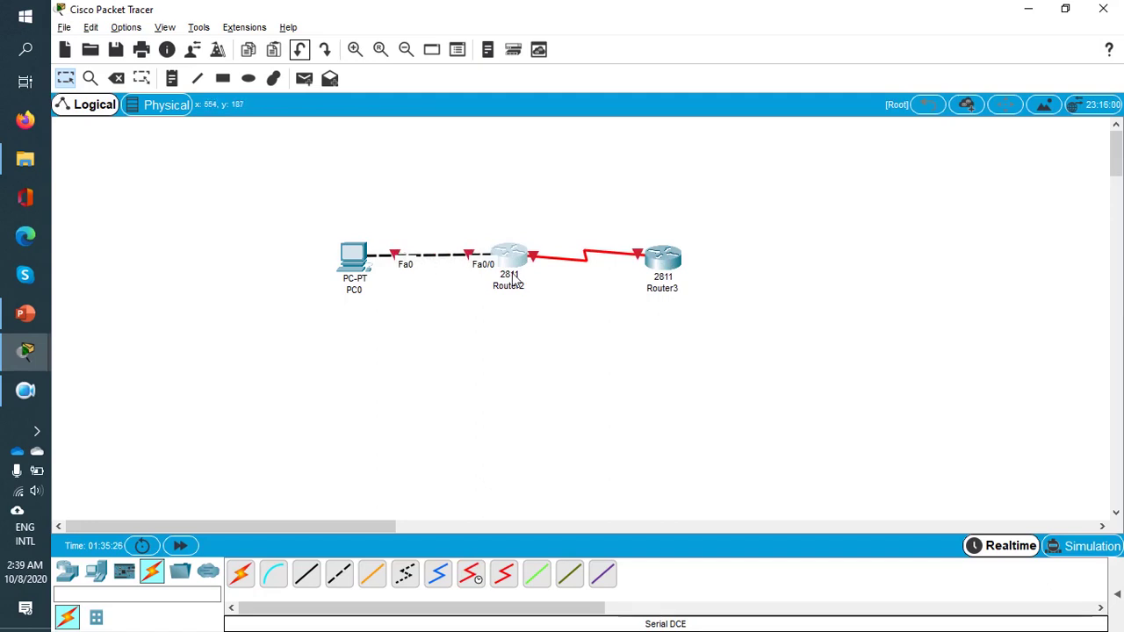
mouse_move(538, 263)
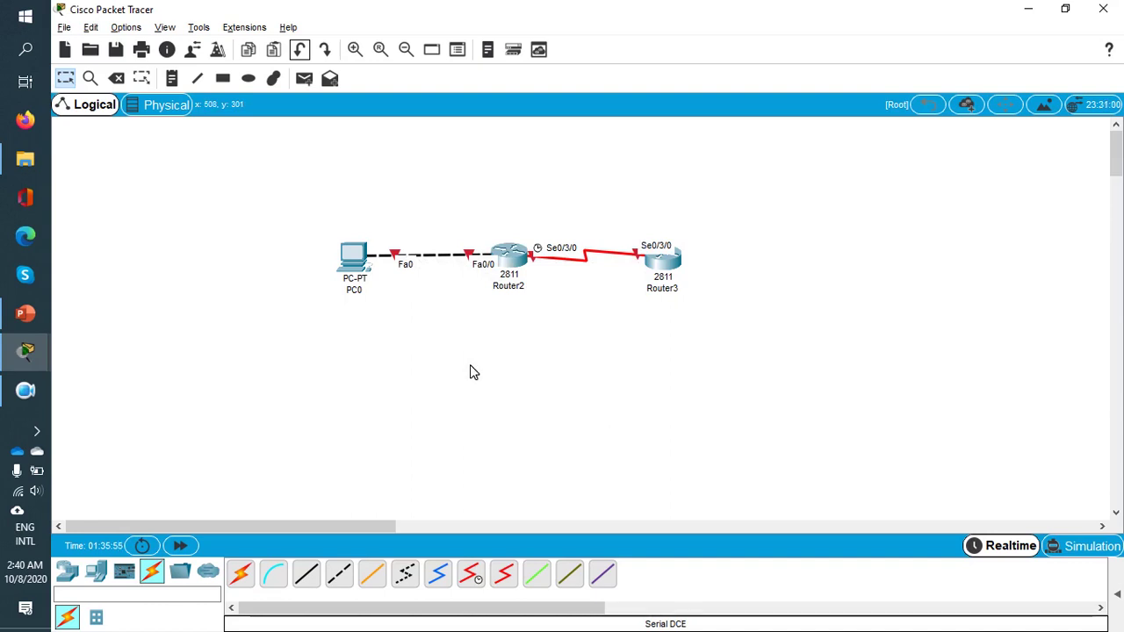
Reopen Router2's command line and enter global configuration mode with configure terminal
click(516, 262)
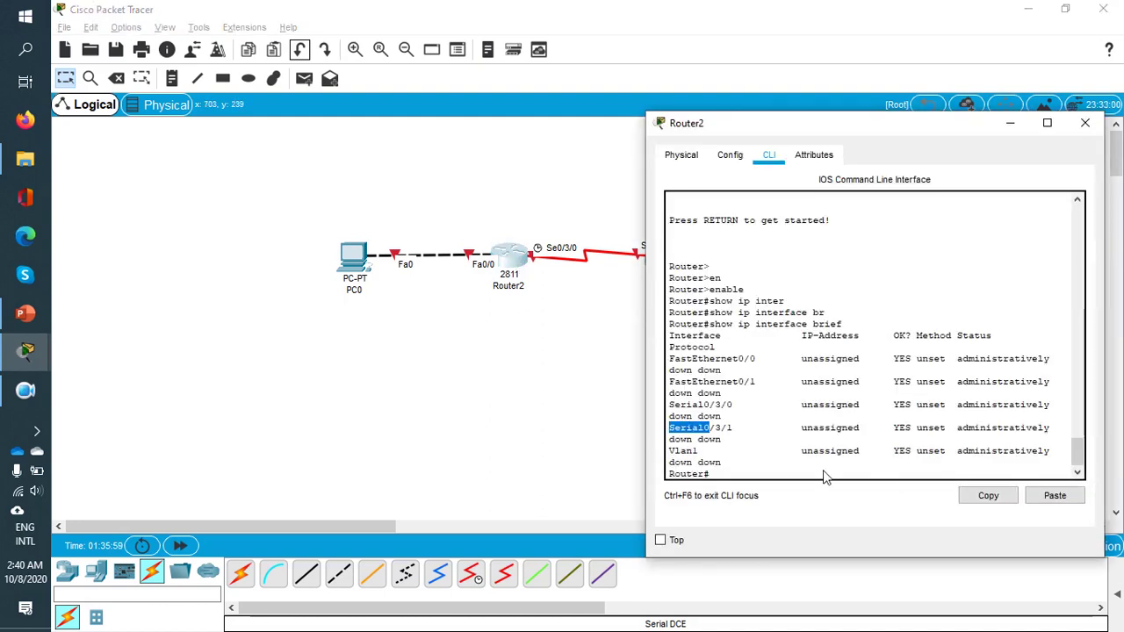
click(800, 466)
scroll(799, 465, down, 1)
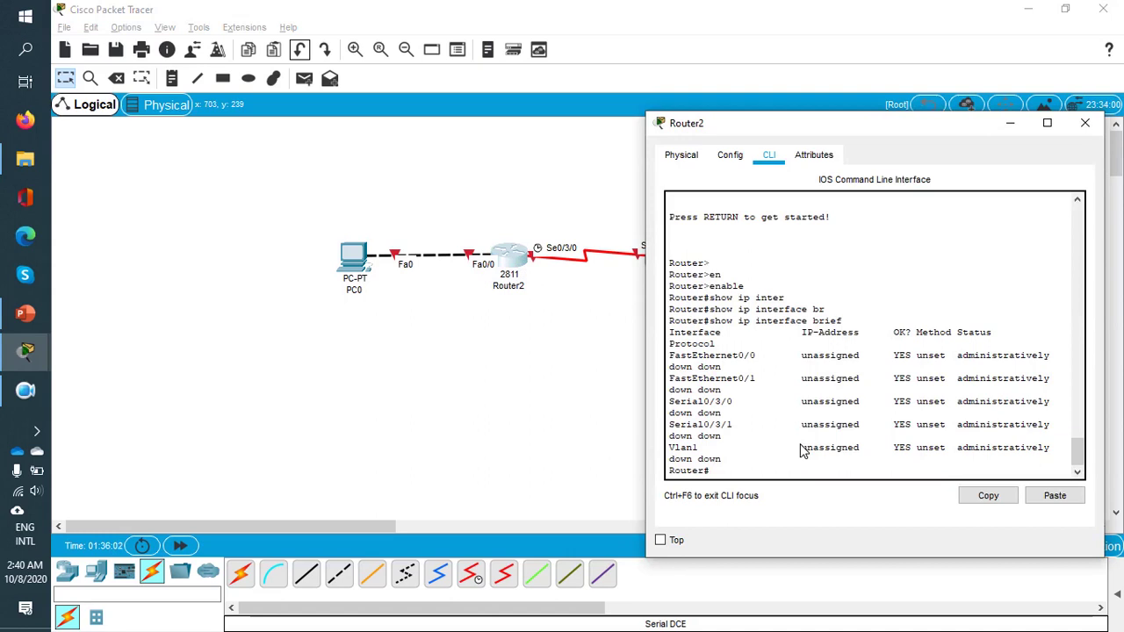
key(Return)
key(Return)
key(Return)
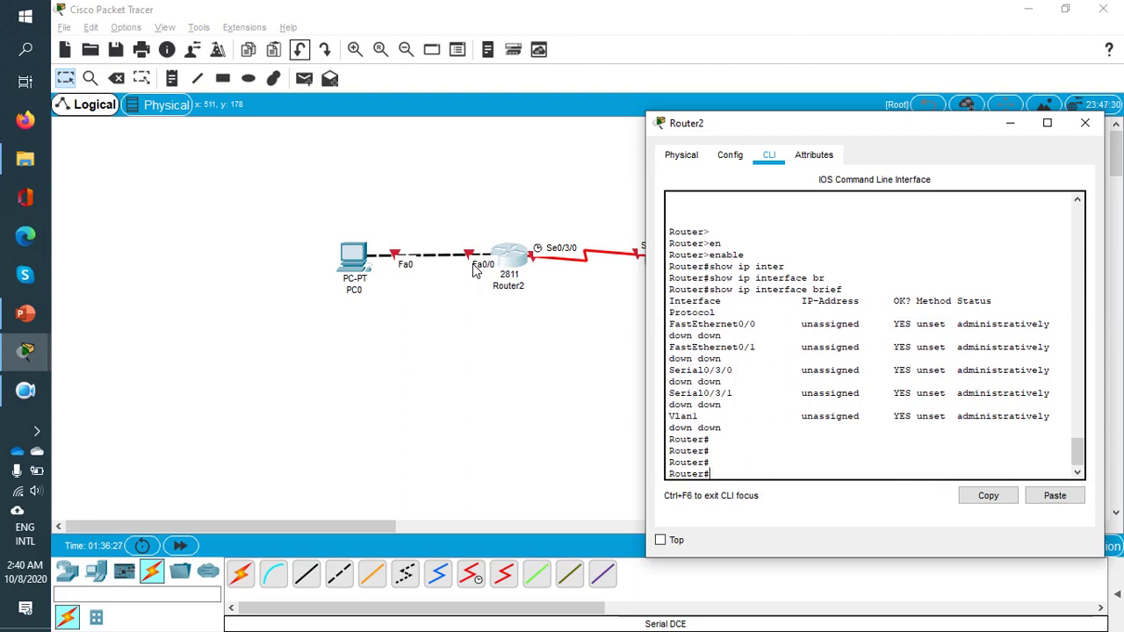
text(confi)
key(Tab)
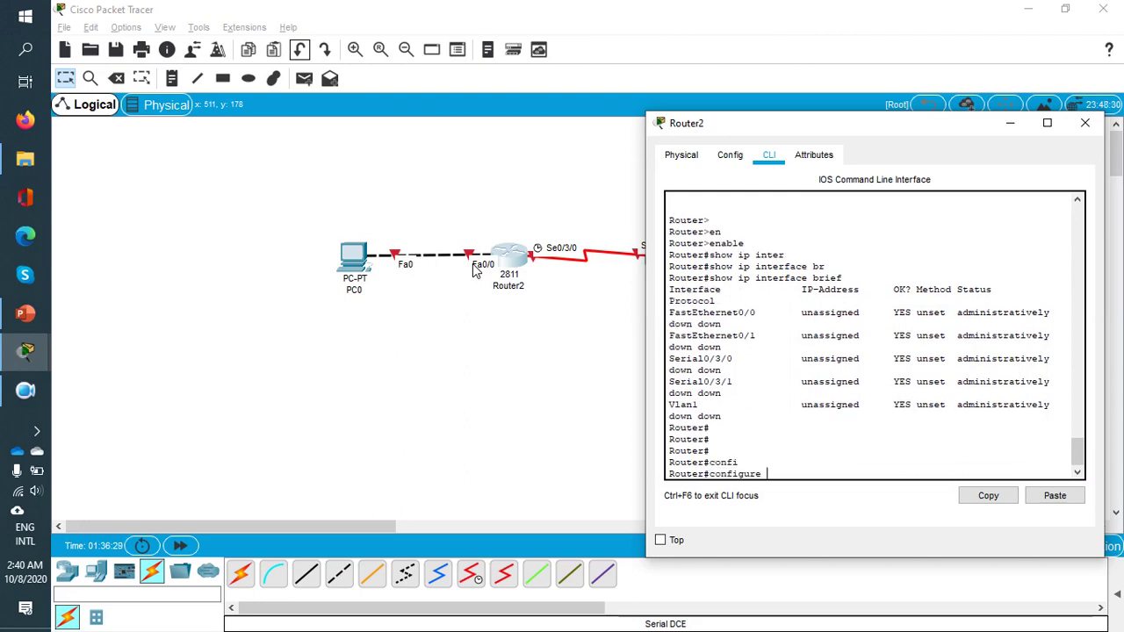
text(termi)
key(Tab)
key(Return)
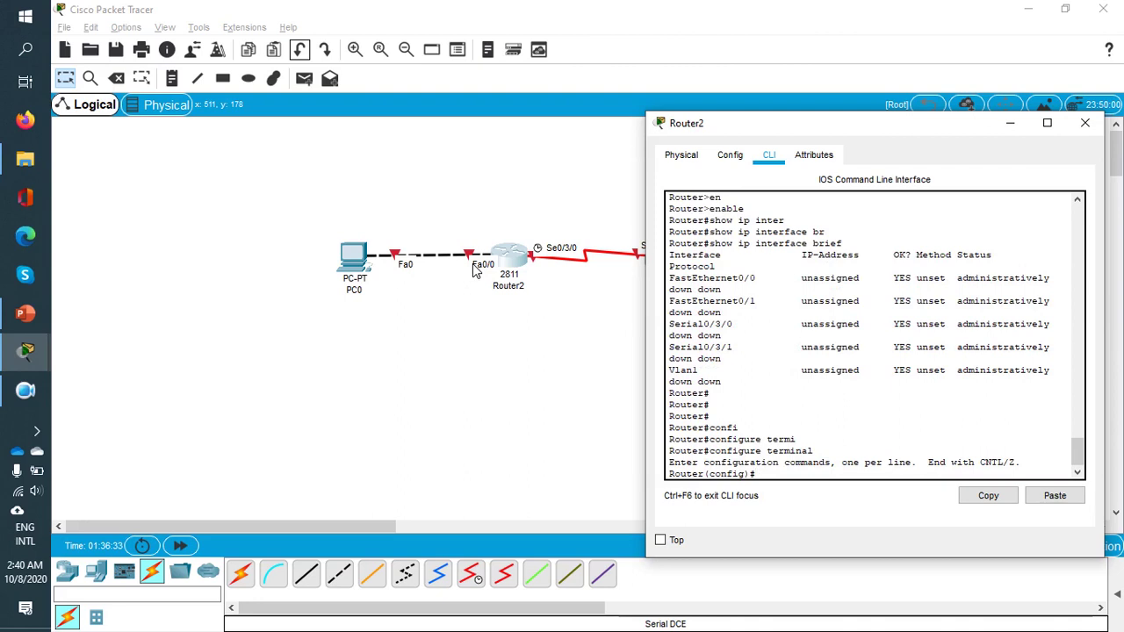
text(confi)
key(Tab)
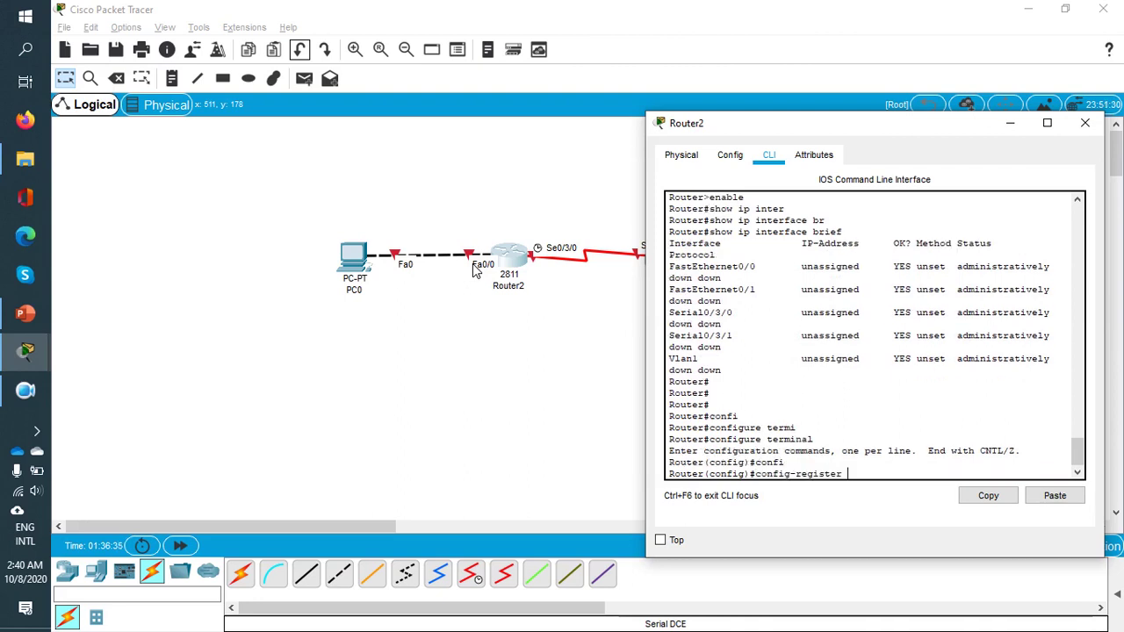
key(BackSpace)
key(BackSpace)
key(BackSpace)
key(BackSpace)
key(BackSpace)
key(BackSpace)
key(BackSpace)
key(BackSpace)
key(BackSpace)
key(BackSpace)
key(BackSpace)
key(BackSpace)
key(BackSpace)
key(BackSpace)
key(BackSpace)
key(BackSpace)
Enter interface configuration mode for Router2's FastEthernet 0/0
text(interf)
key(Tab)
text(s)
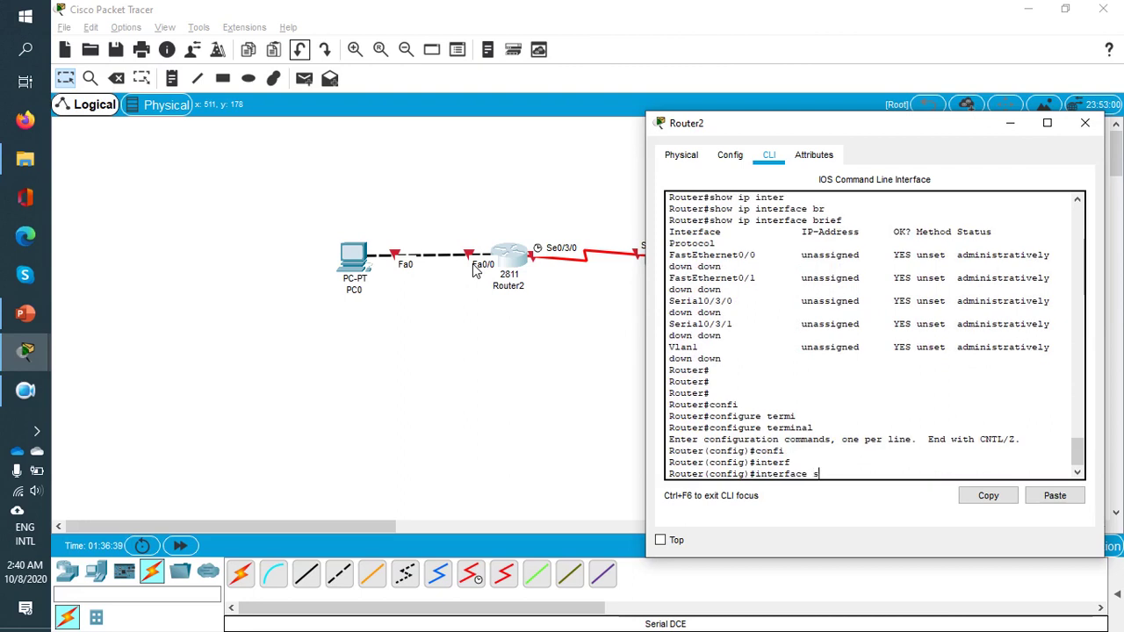
key(BackSpace)
text(fa)
key(Tab)
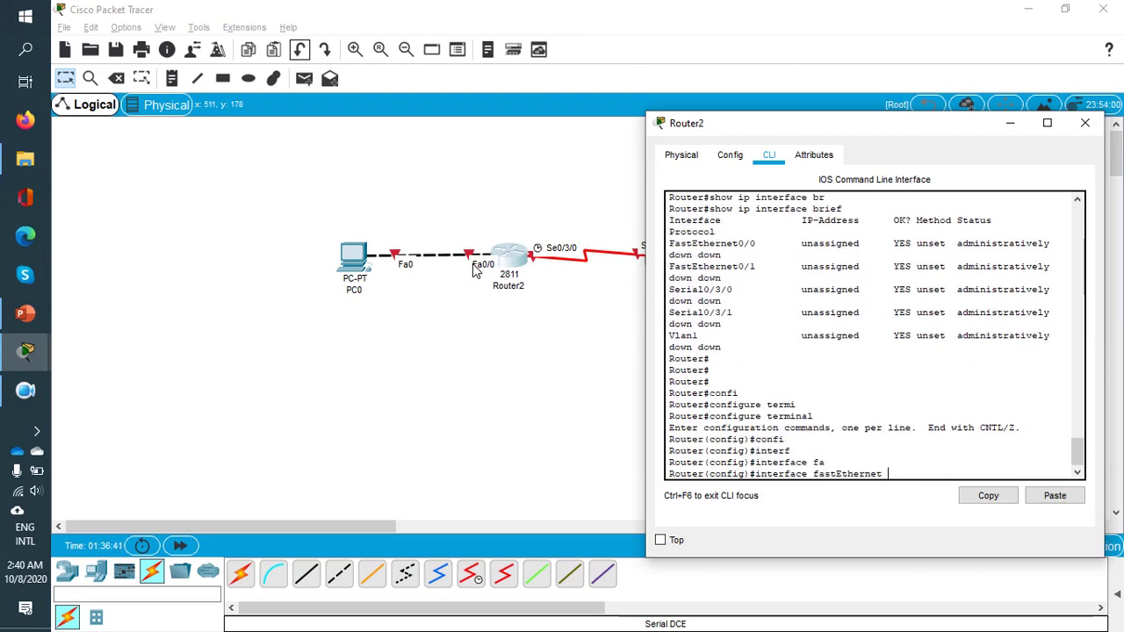
text(0/0)
key(Return)
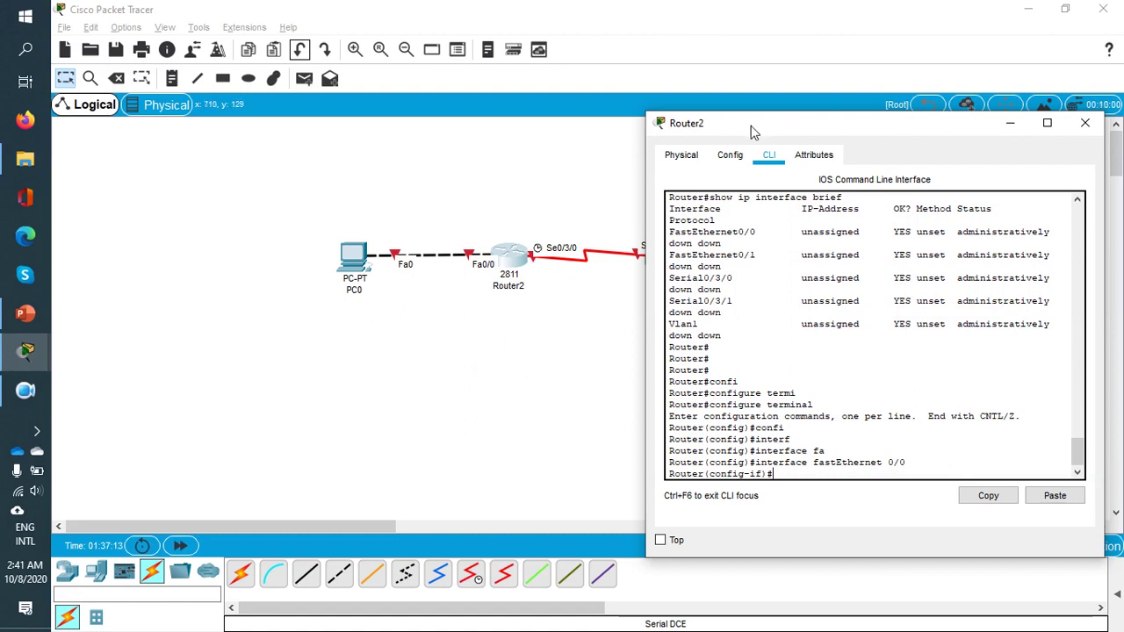
Reposition Router2's window and assign FastEthernet 0/0 the IP address 192.168.1.1 with subnet mask 255.255.255.0
drag(753, 130, 826, 132)
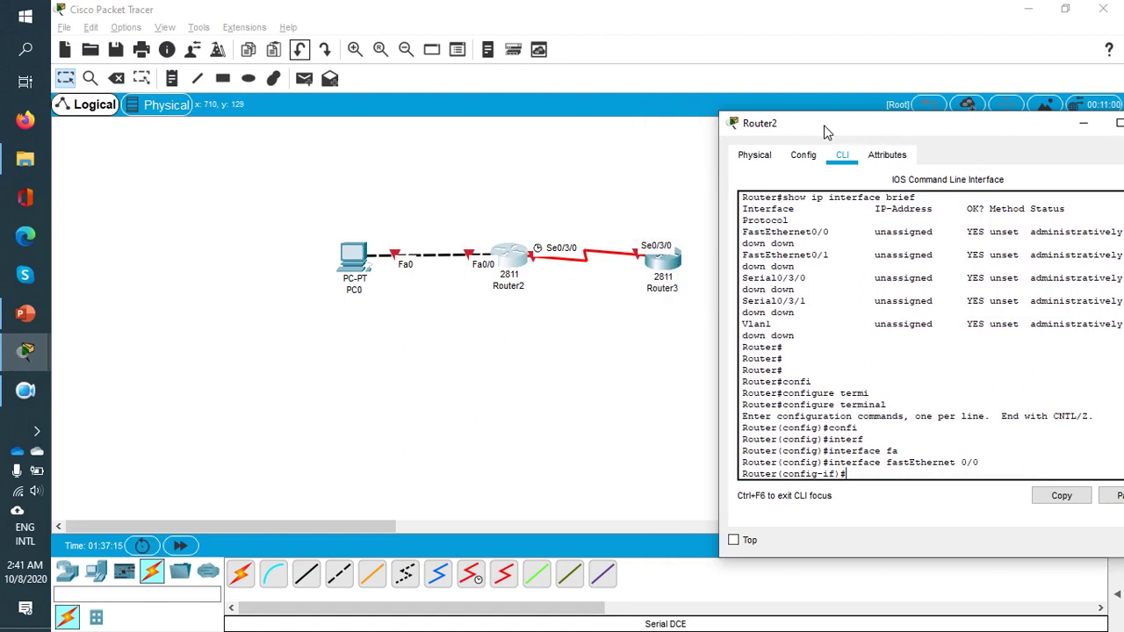
drag(825, 131, 727, 116)
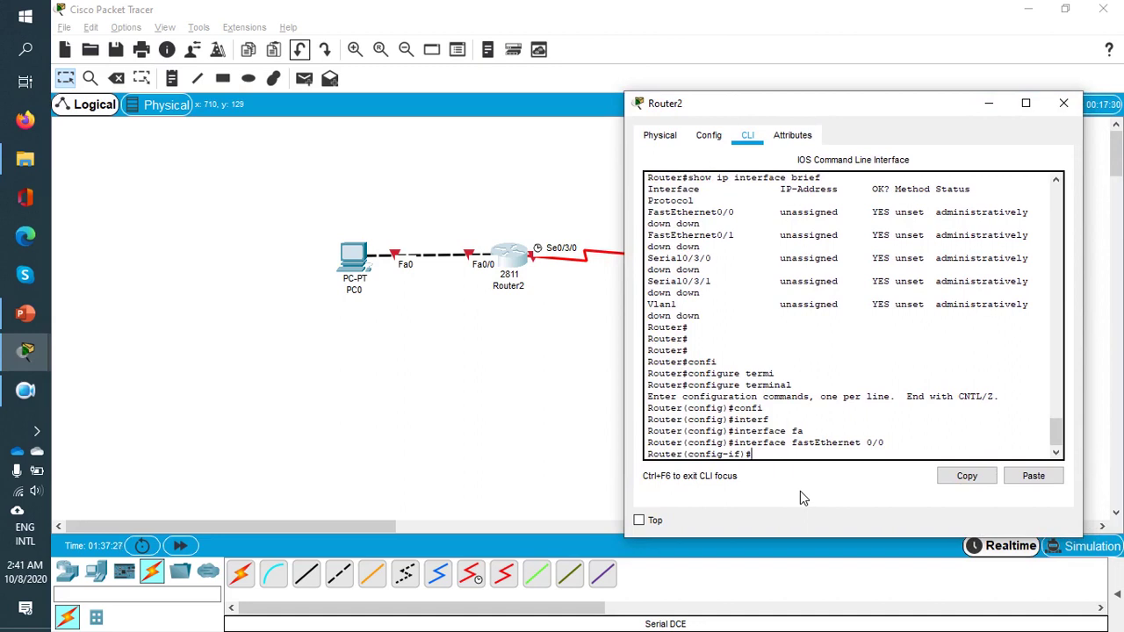
text(ip add)
key(Tab)
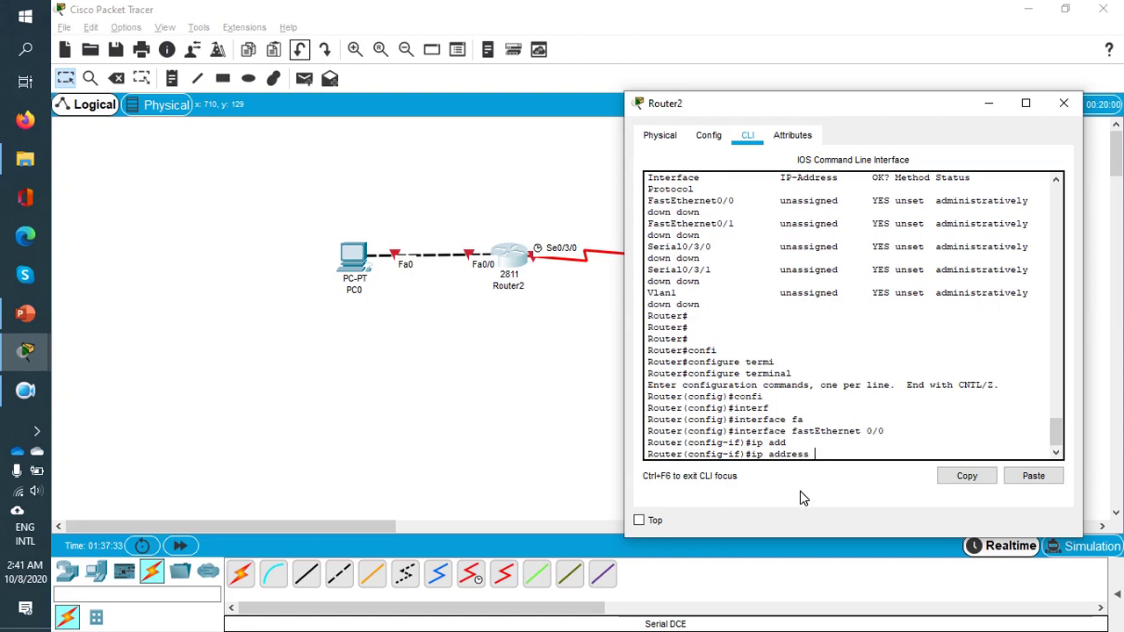
text(192.16)
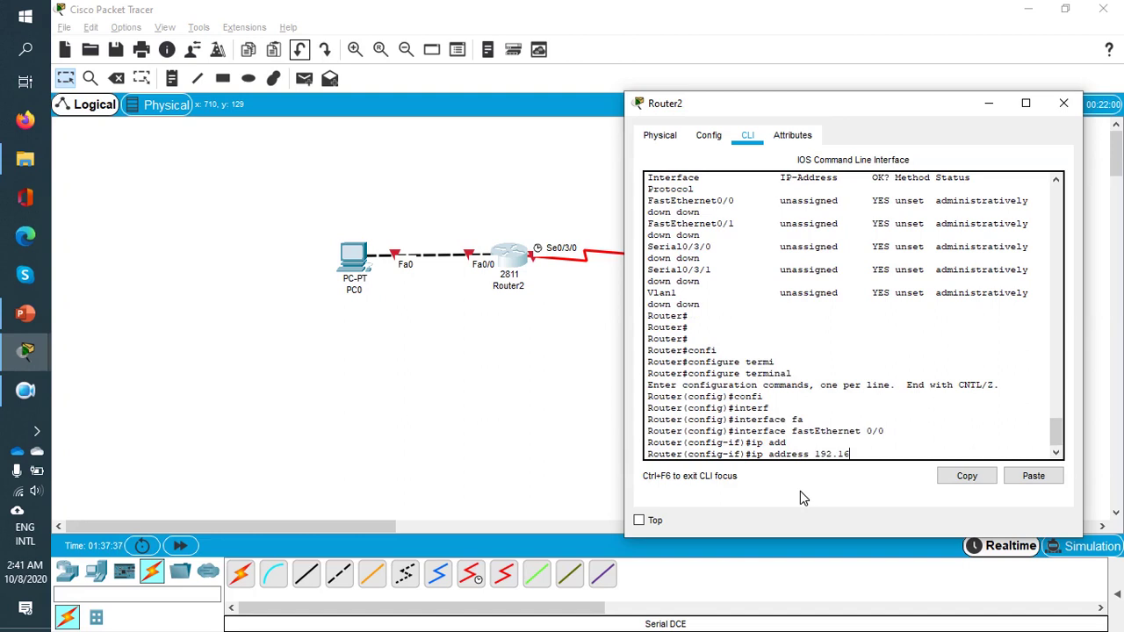
text(8.1.11)
key(BackSpace)
text(2555)
key(BackSpace)
text(.255.255.)
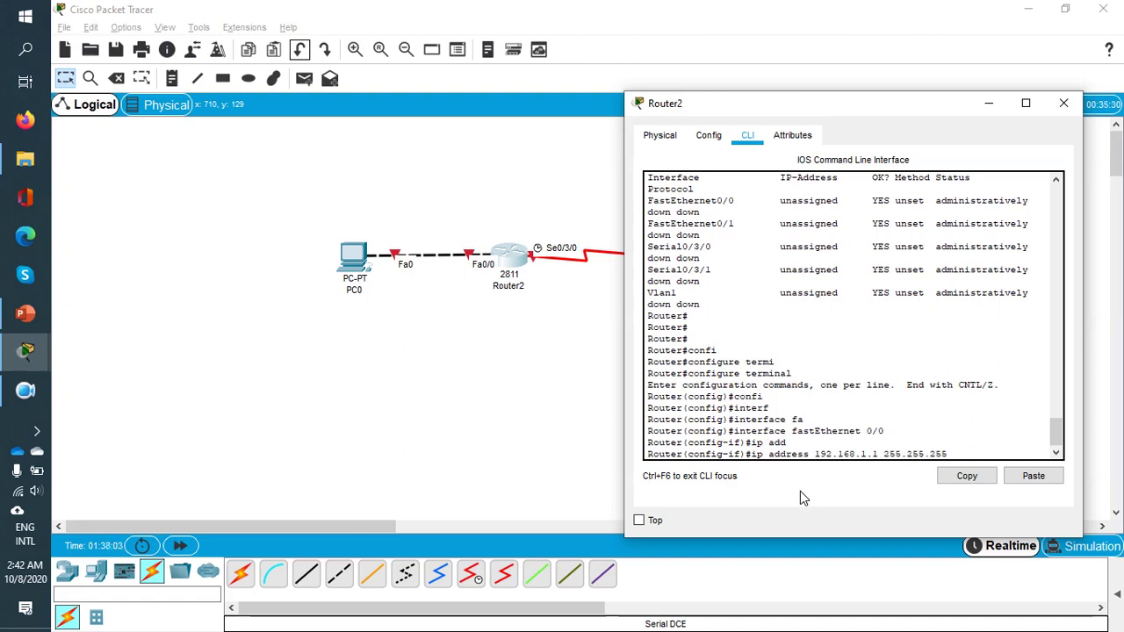
text(0)
key(Return)
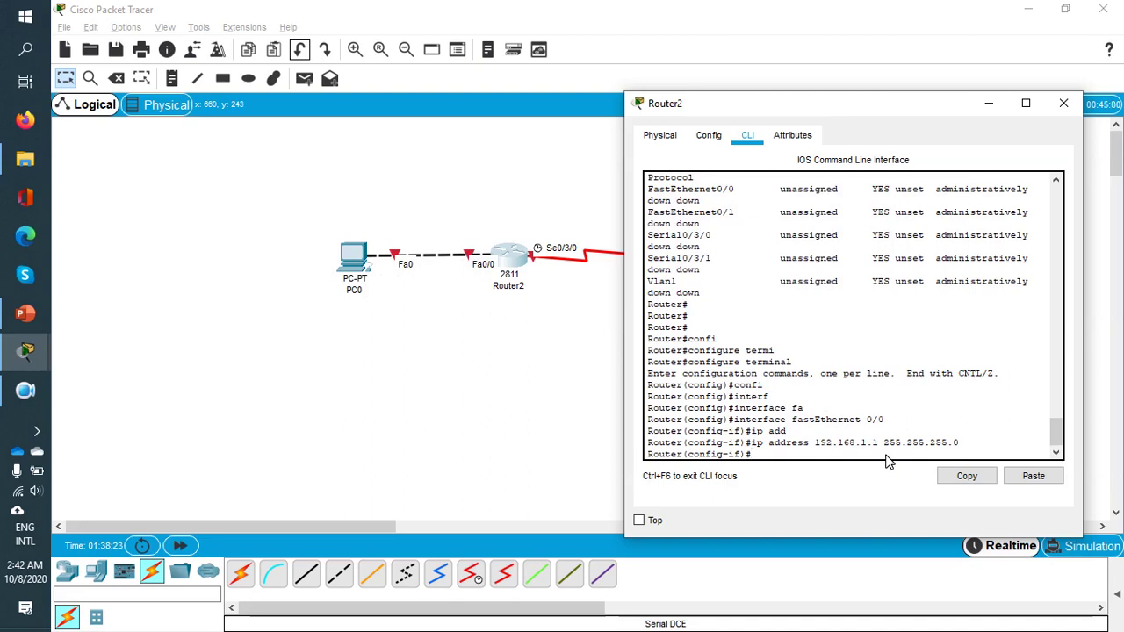
Enable Router2's FastEthernet 0/0 interface with no shutdown and return to a fresh prompt
text(no sh)
key(Tab)
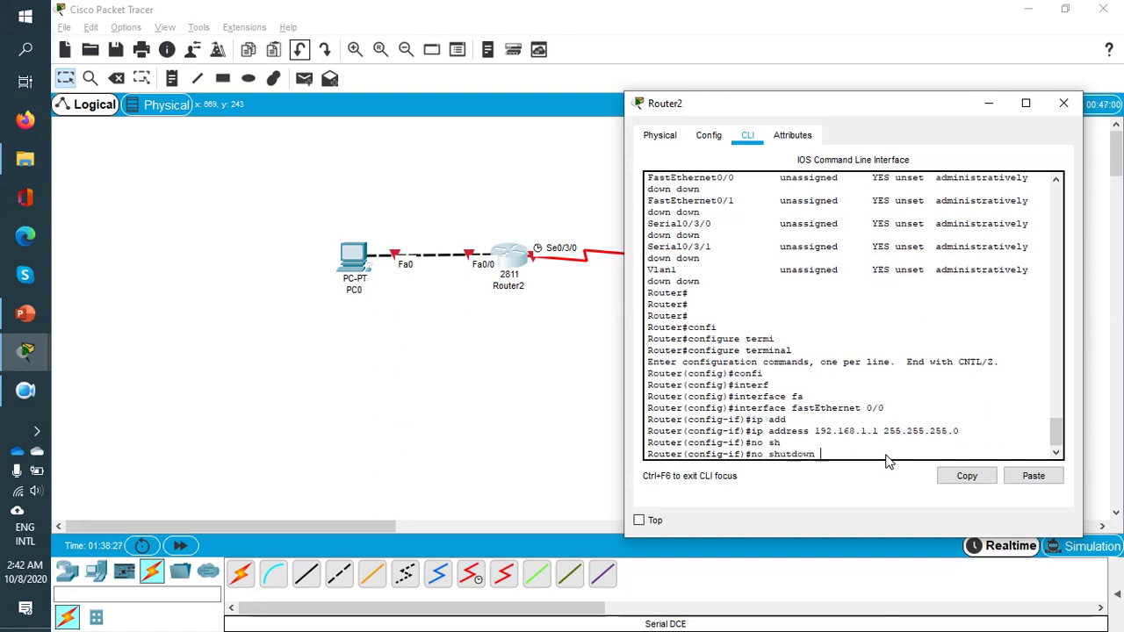
key(Return)
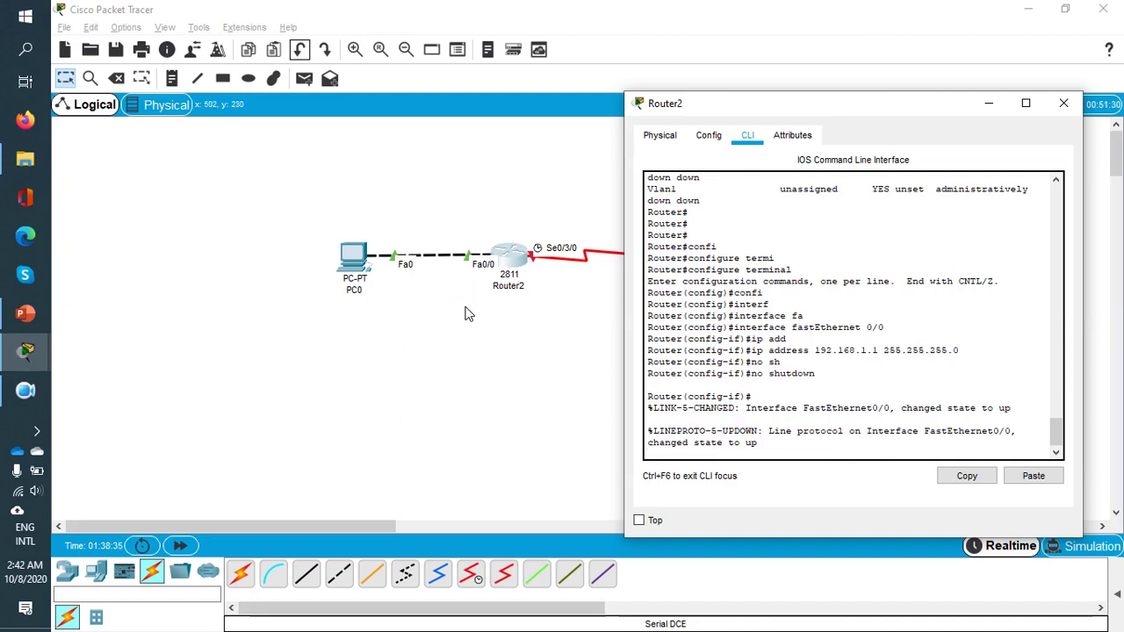
key(Return)
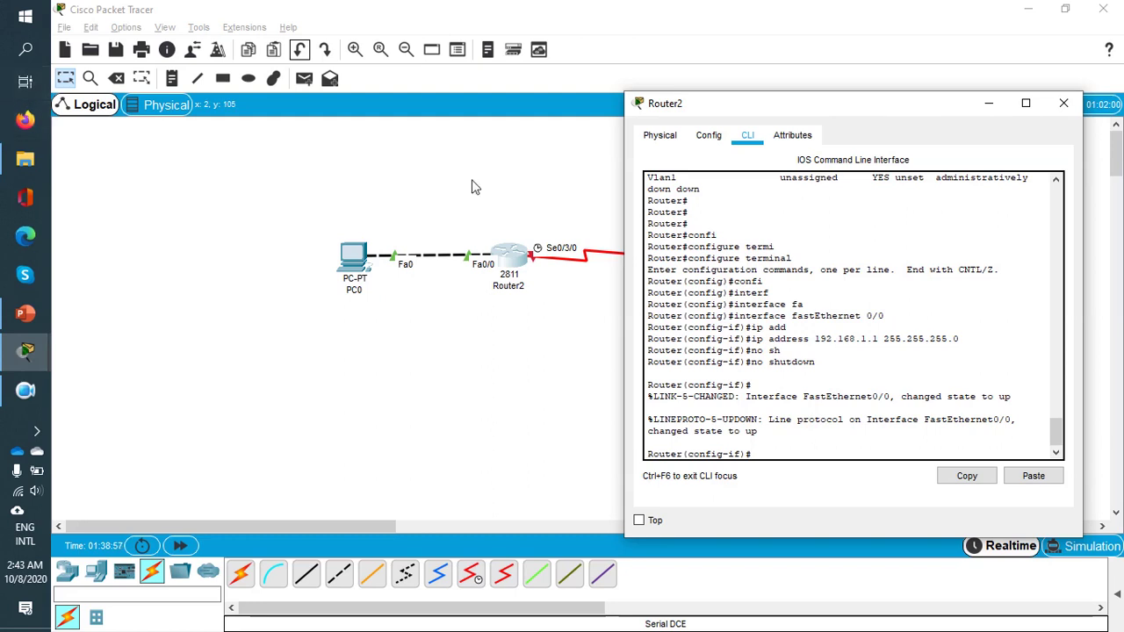
Draw an unfilled ellipse with a black outline around the link between PC0 and Router2
click(433, 326)
click(248, 78)
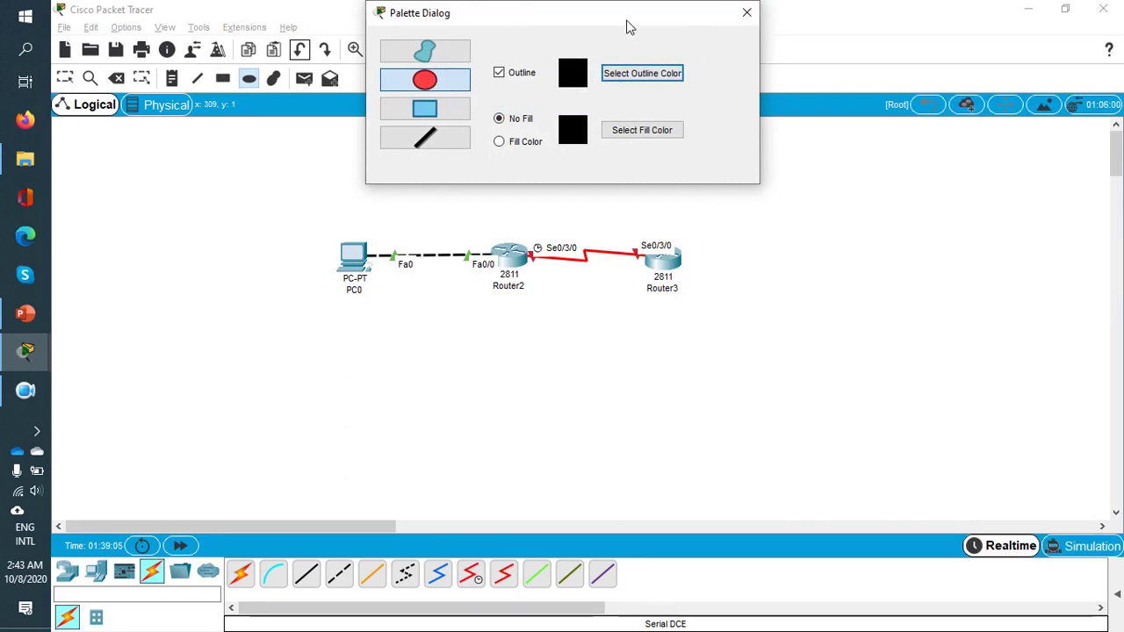
drag(627, 24, 1057, 75)
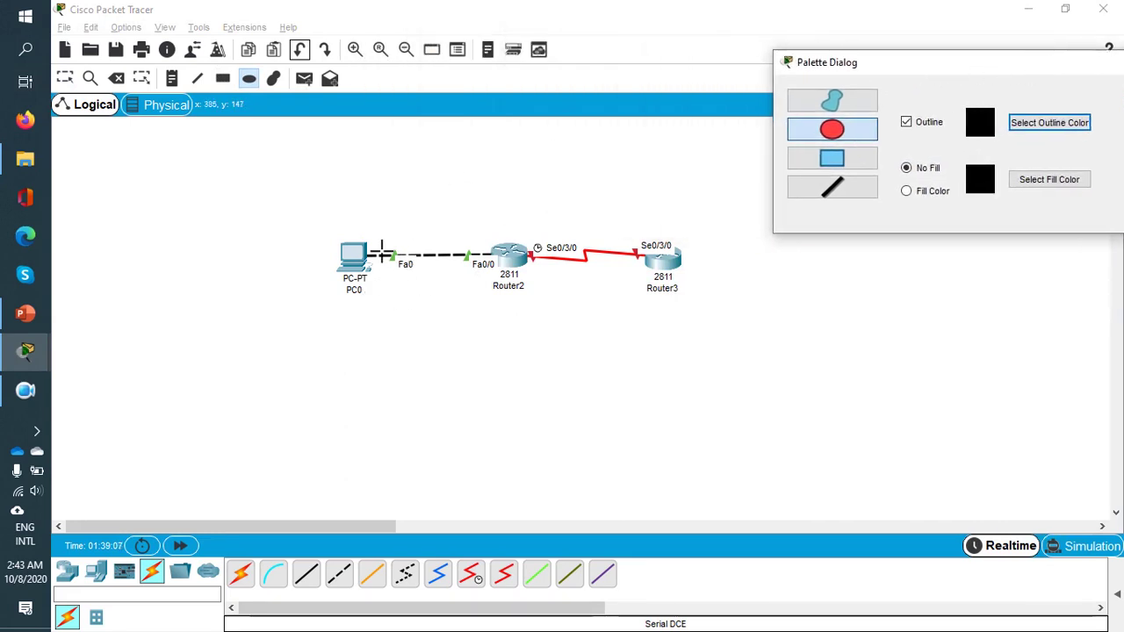
drag(369, 244, 509, 290)
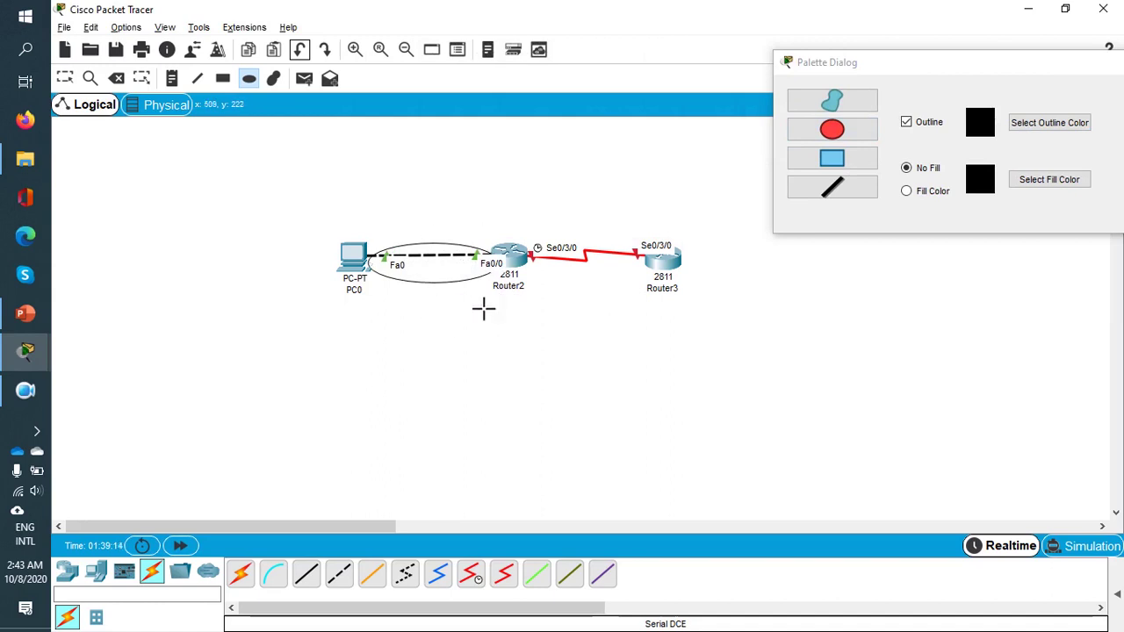
Place the note "192.168.1.0 255.255.255.0" below the ellipse between PC0 and Router2
click(224, 78)
click(443, 121)
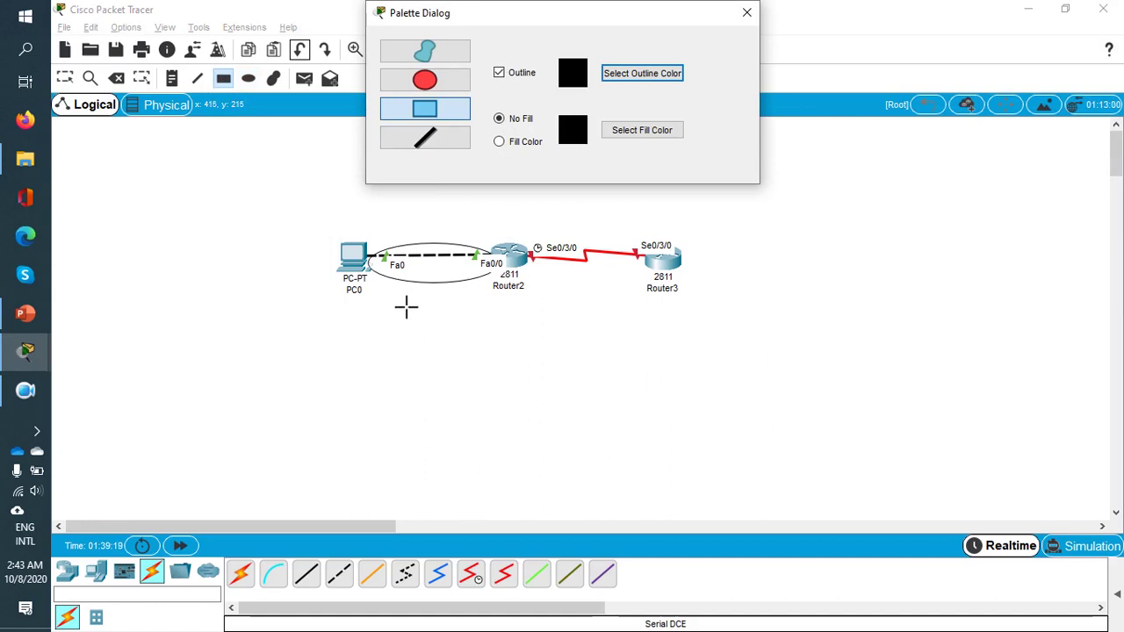
click(171, 78)
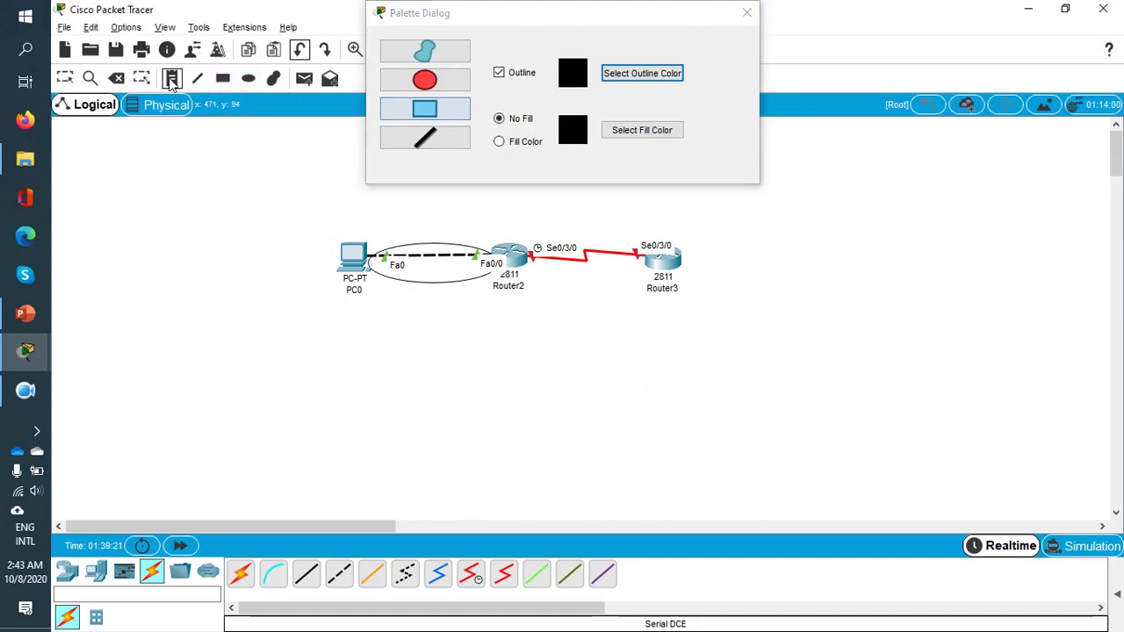
click(395, 304)
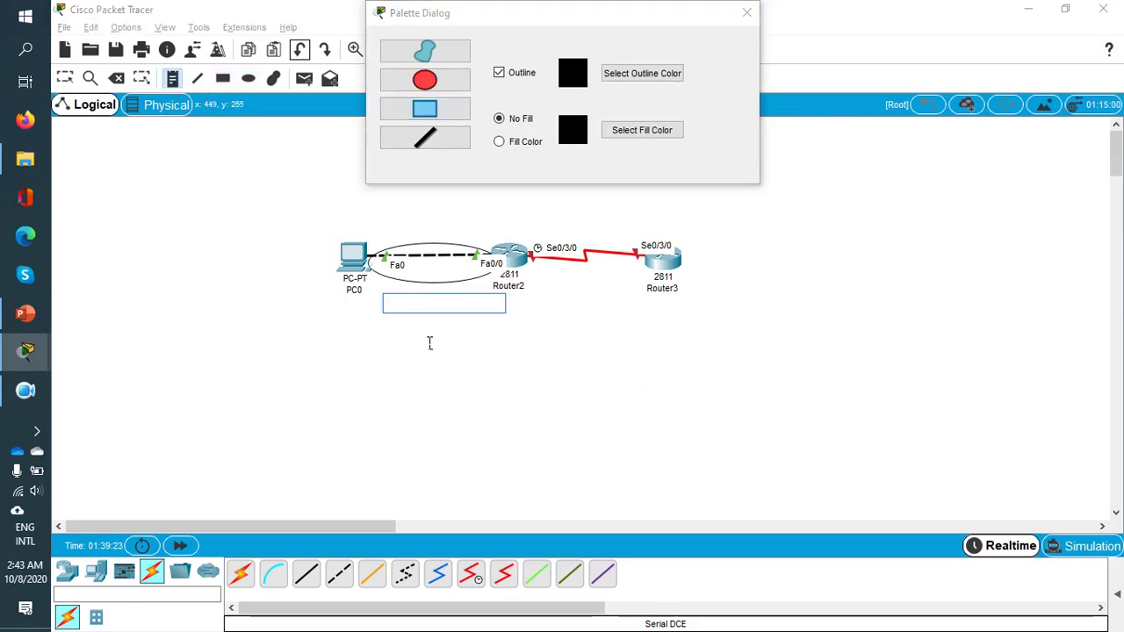
text(192)
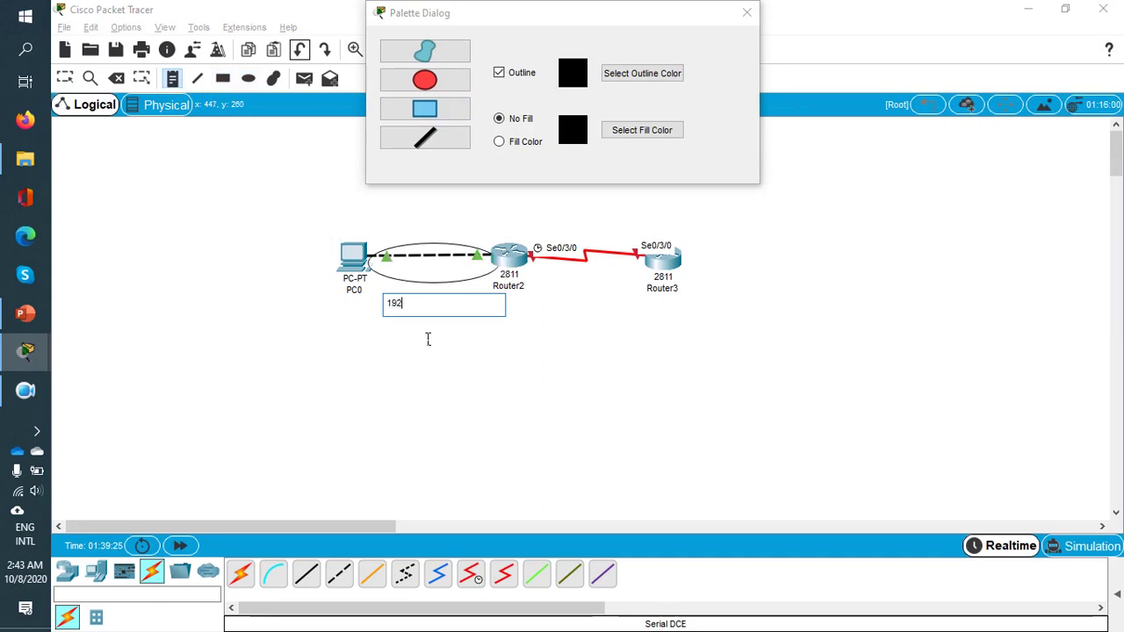
text(.168.)
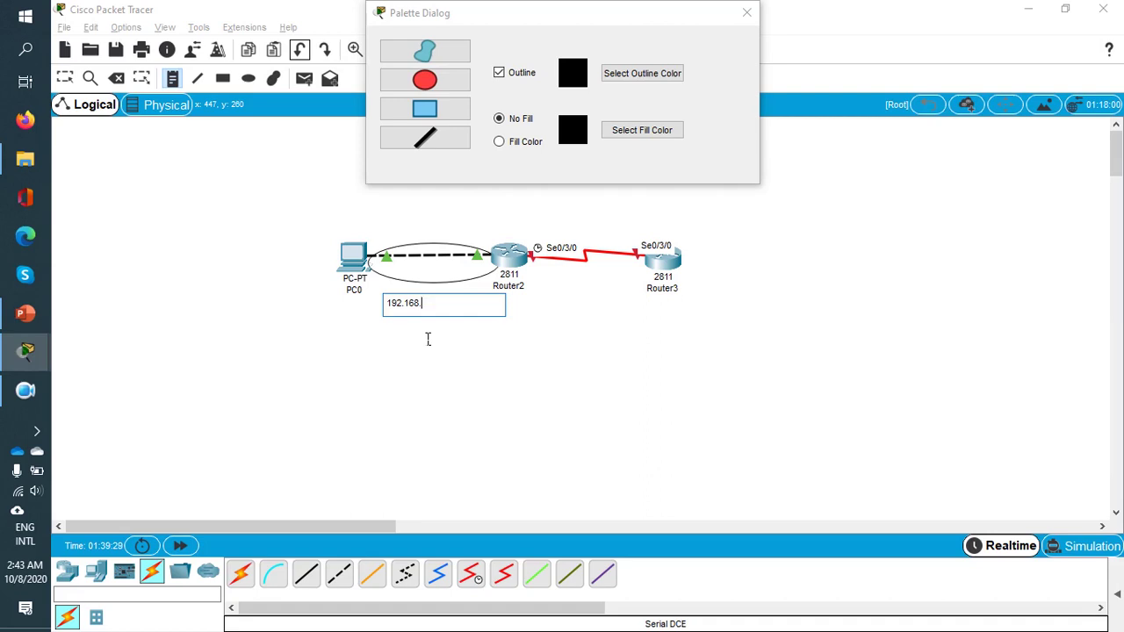
text(1.0 255.255.255.0)
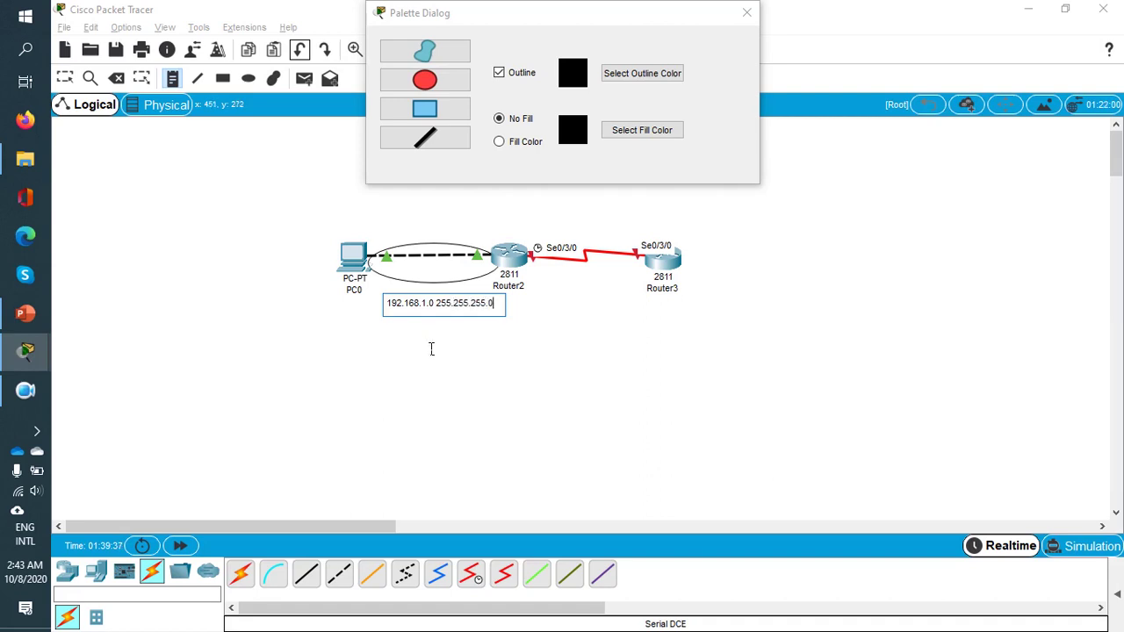
click(432, 349)
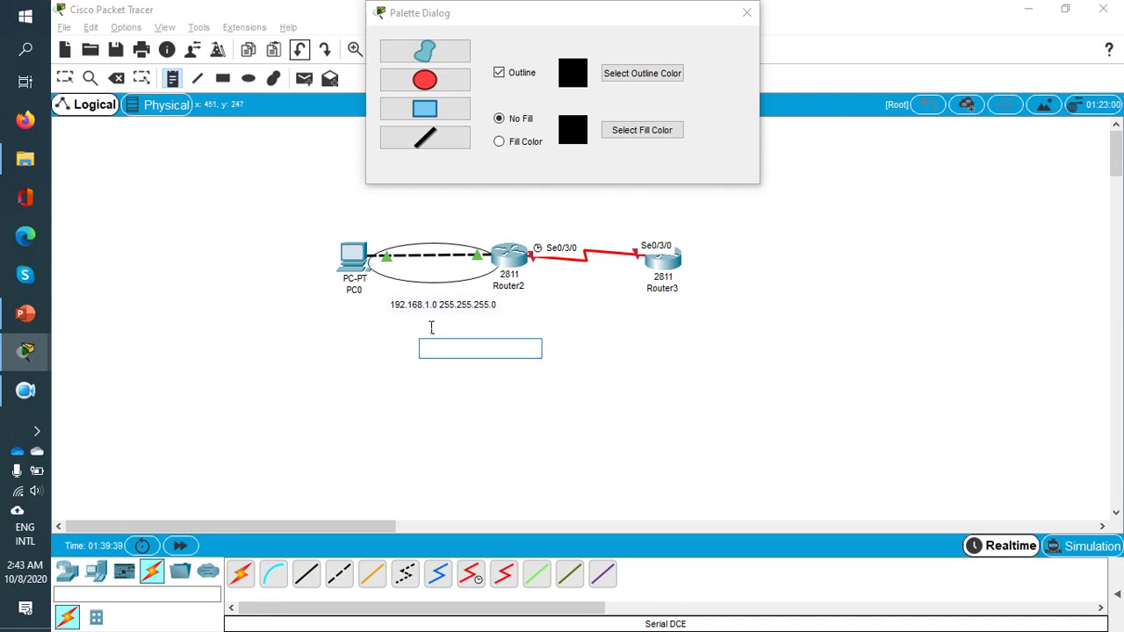
key(Escape)
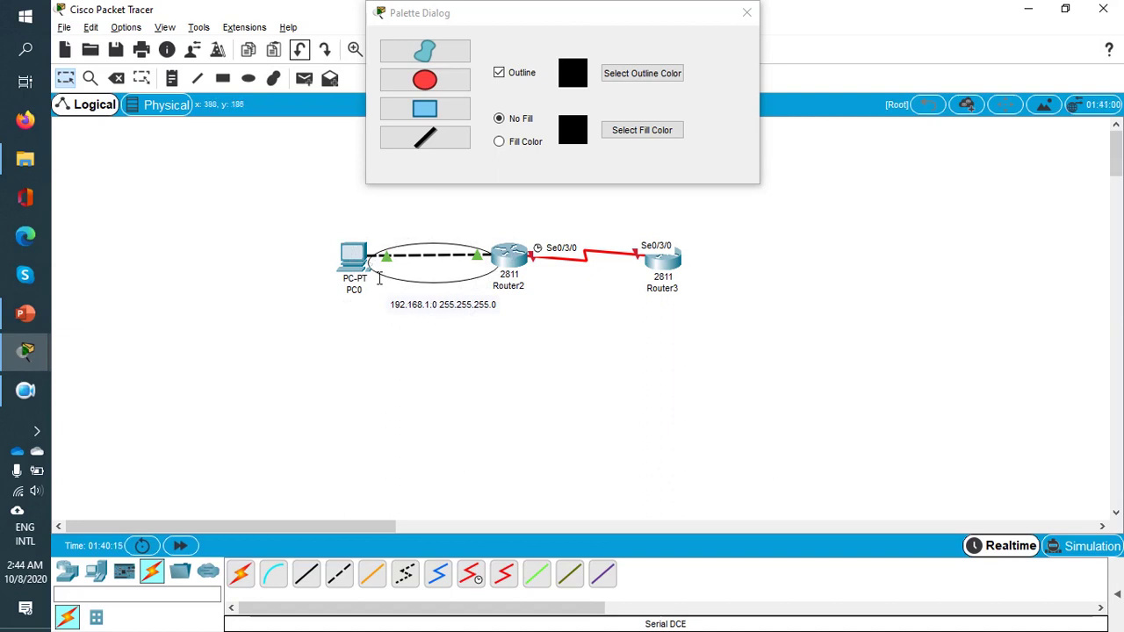
Close the drawing palette and open PC0's IP Configuration
mouse_move(366, 267)
click(364, 267)
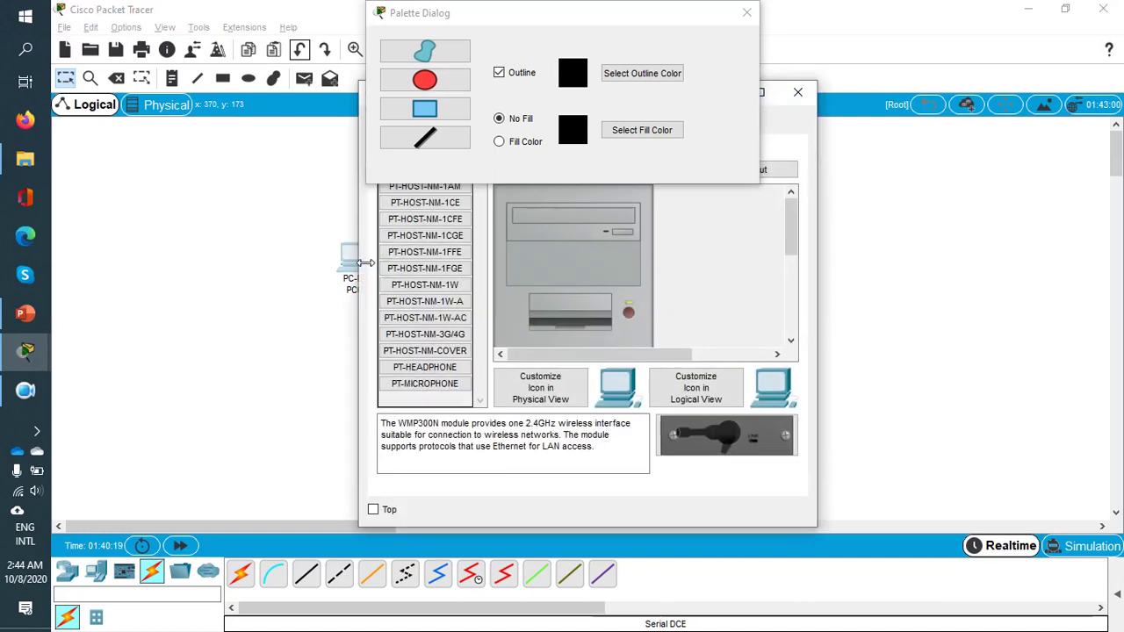
click(747, 14)
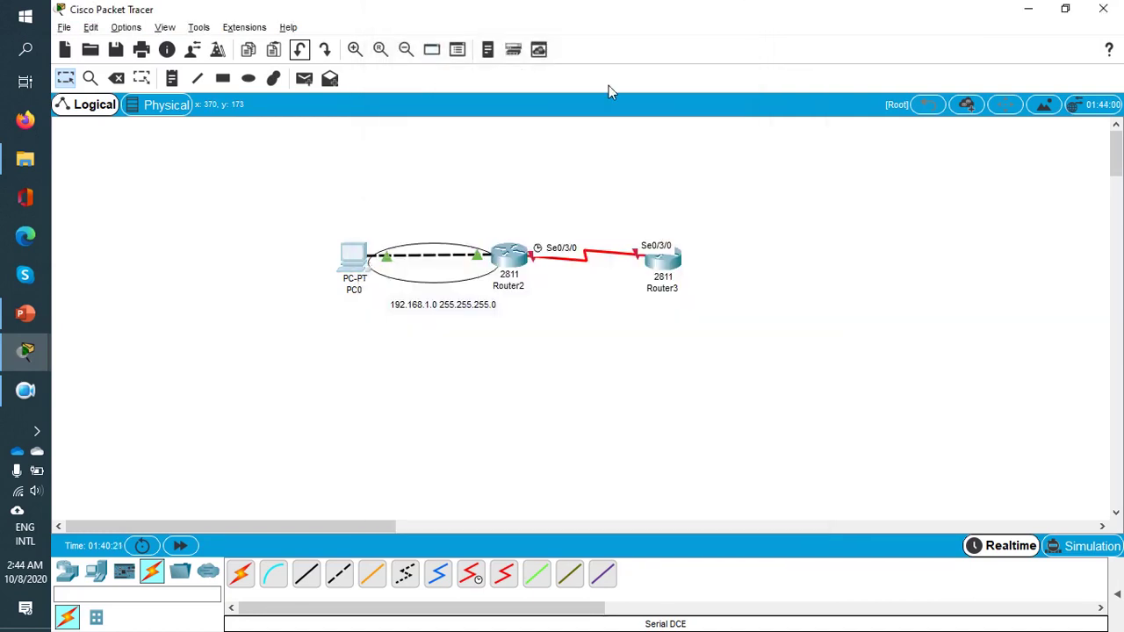
click(364, 262)
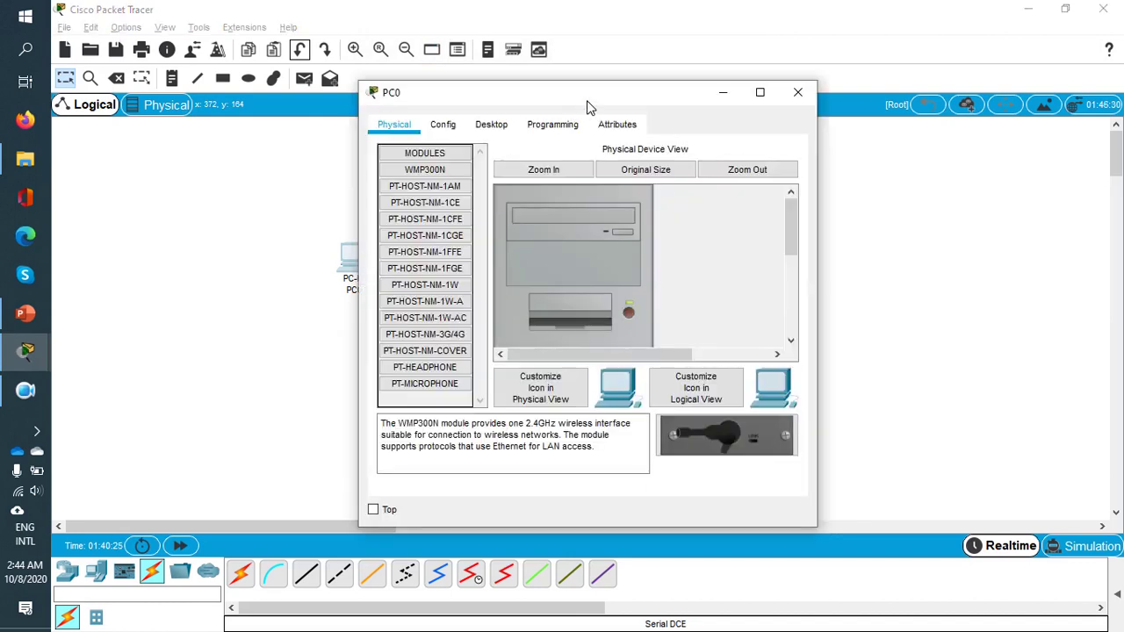
click(498, 130)
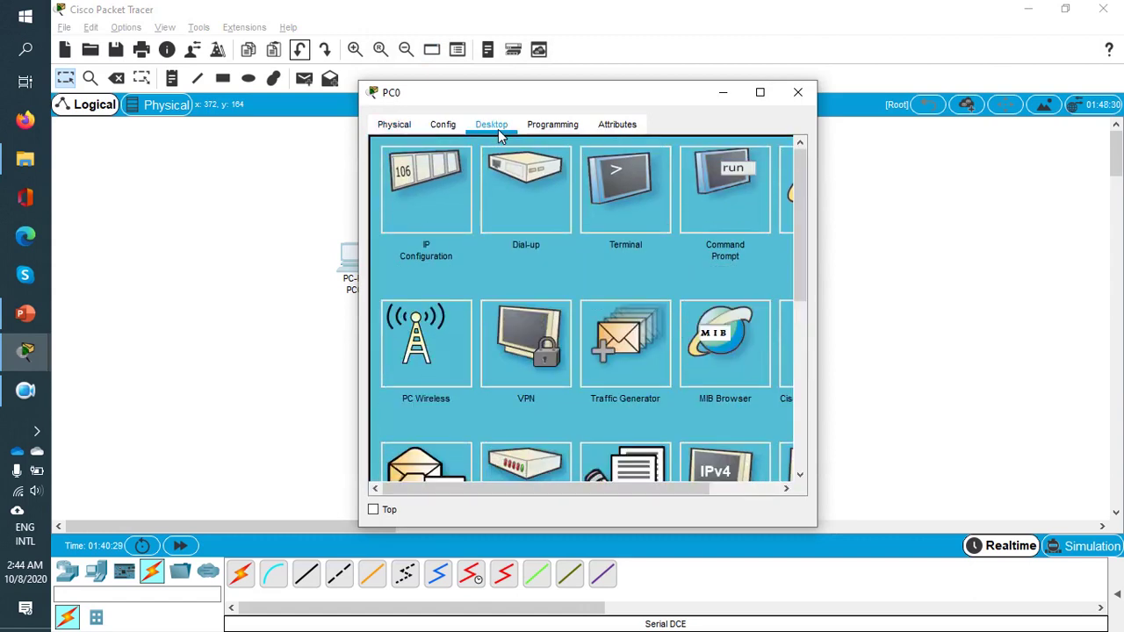
click(420, 186)
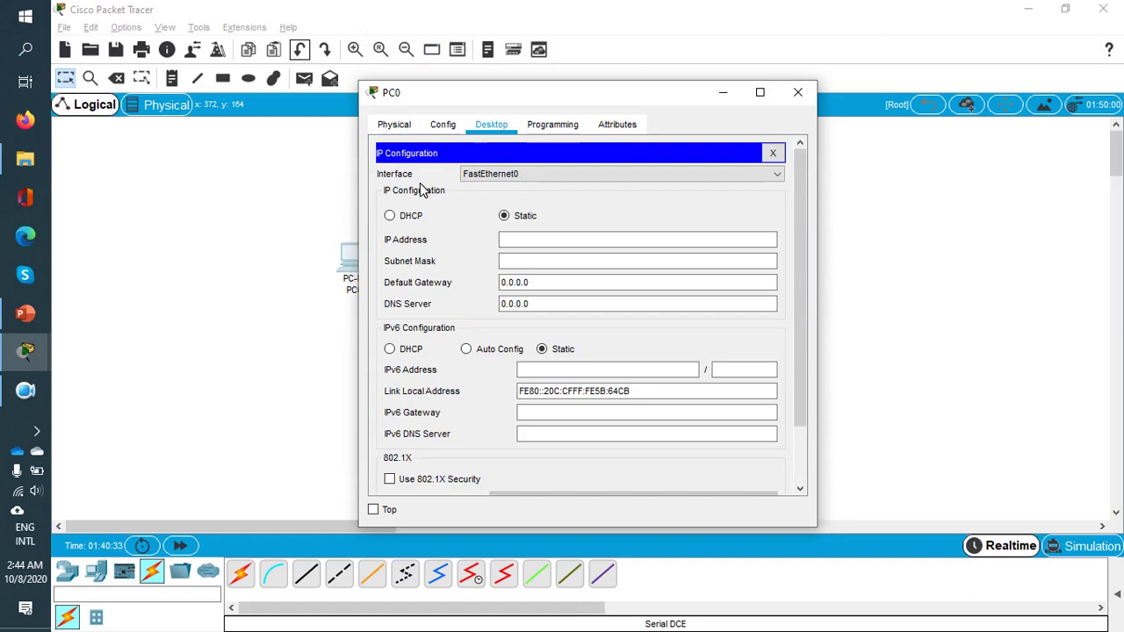
Reposition PC0's window and set its static IP address to 192.168.1.2
click(596, 245)
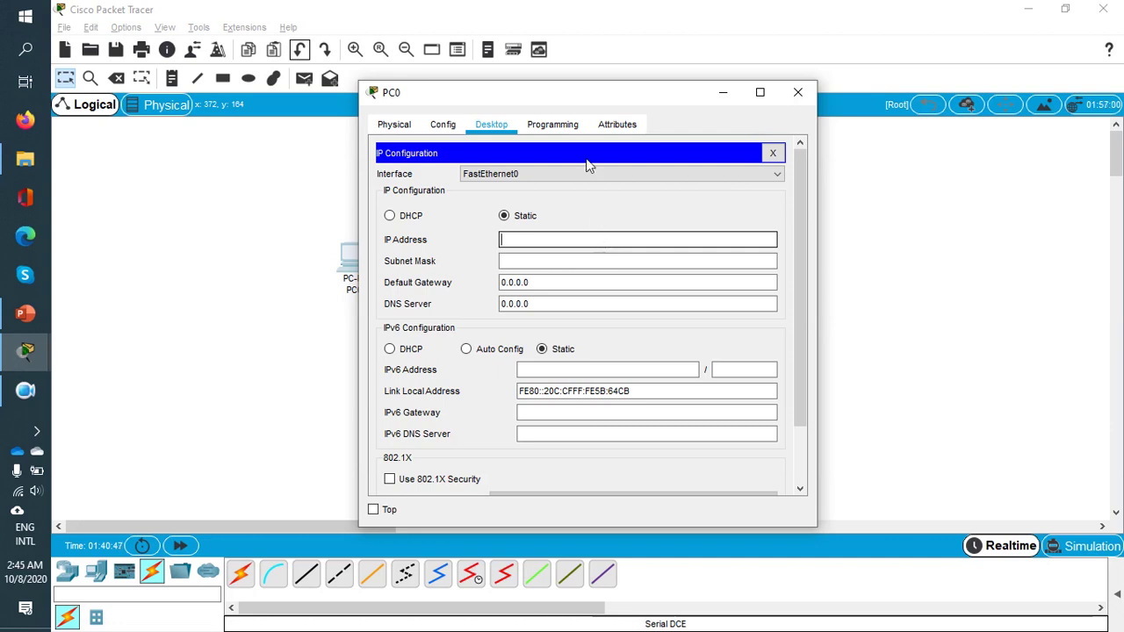
drag(580, 92, 932, 140)
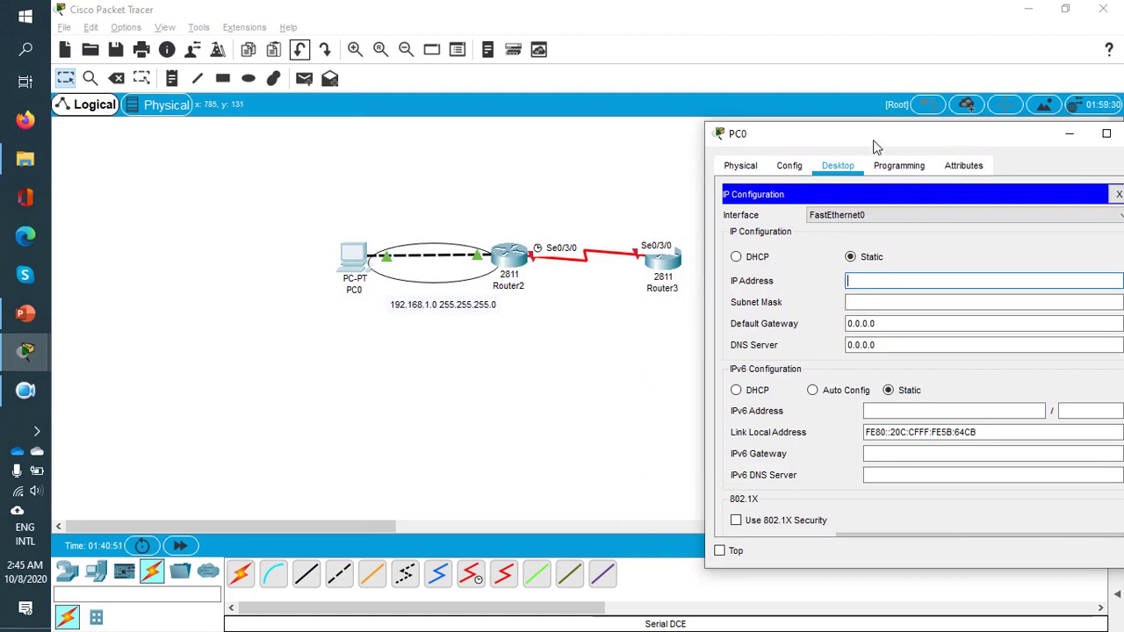
drag(876, 140, 671, 94)
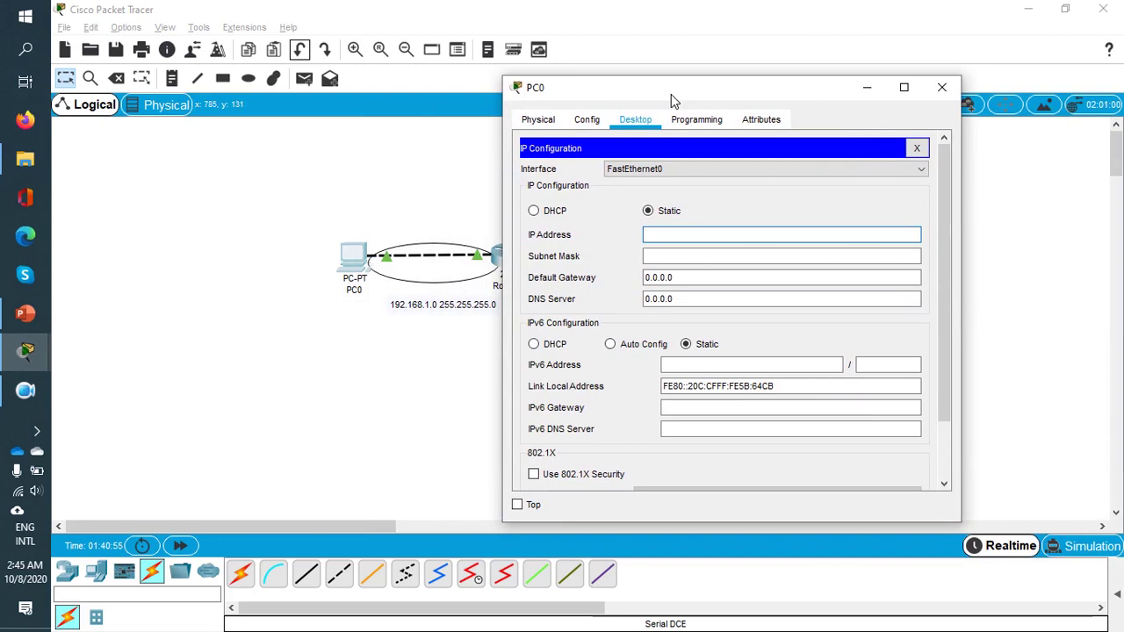
text(192.168.1.2)
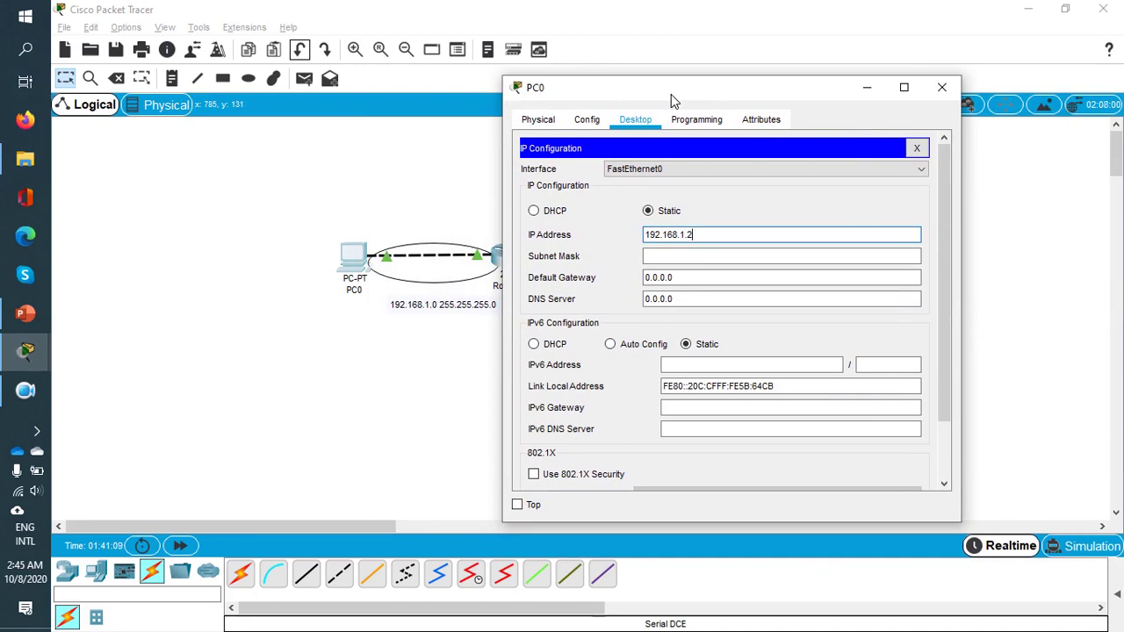
Try 2 as the third octet of PC0's IP address and restore it to 1
key(Left)
key(Left)
key(BackSpace)
text(2)
key(BackSpace)
text(1)
Fill in PC0's subnet mask as 255.255.255.0 and close its configuration window
click(688, 260)
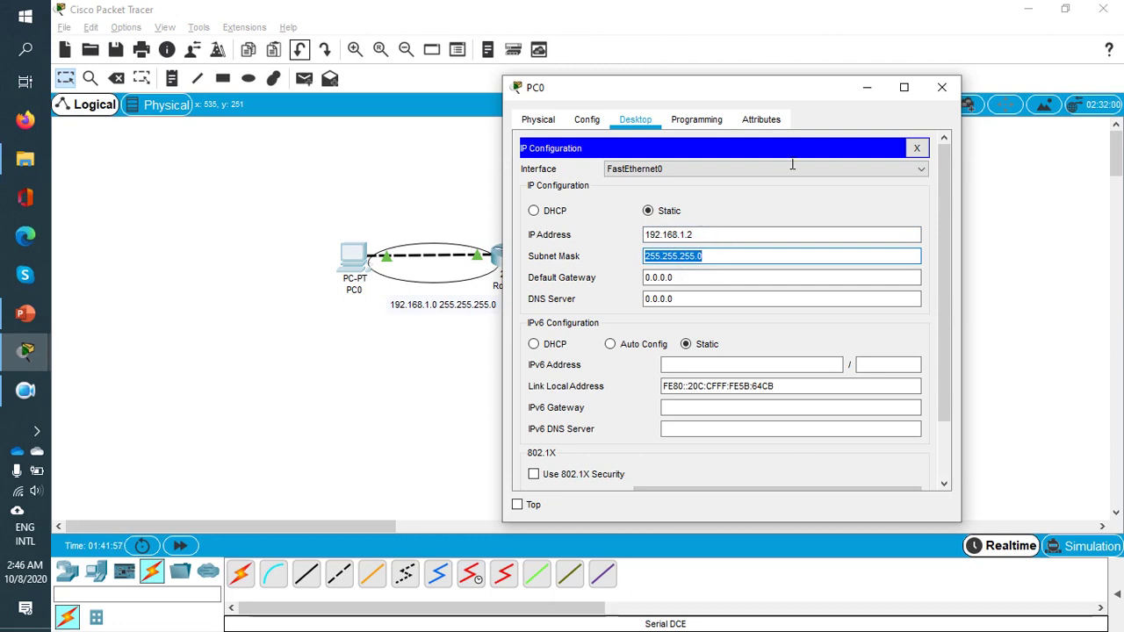
click(938, 88)
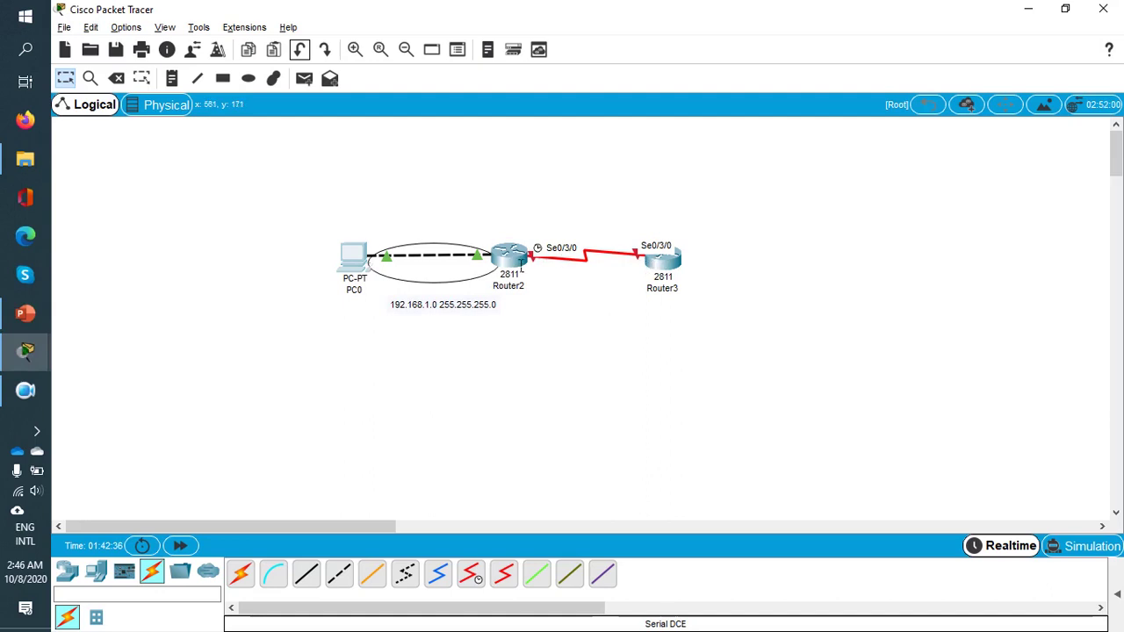
Reopen Router2's command line and leave the FastEthernet 0/0 interface configuration mode with exit
click(516, 261)
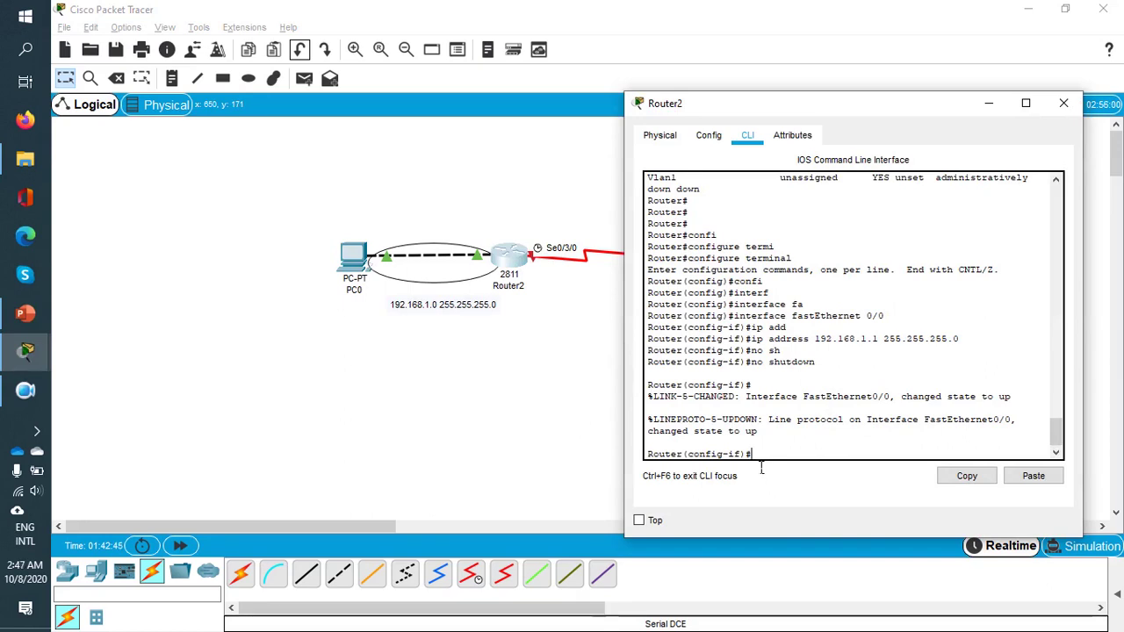
text(ex)
key(Tab)
key(Tab)
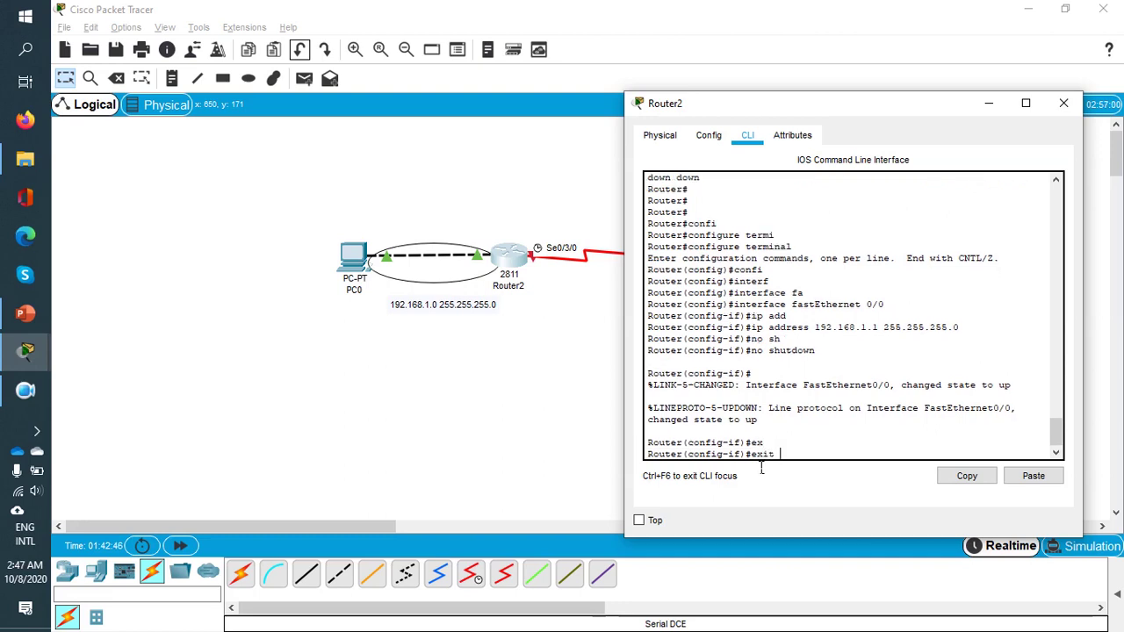
key(Return)
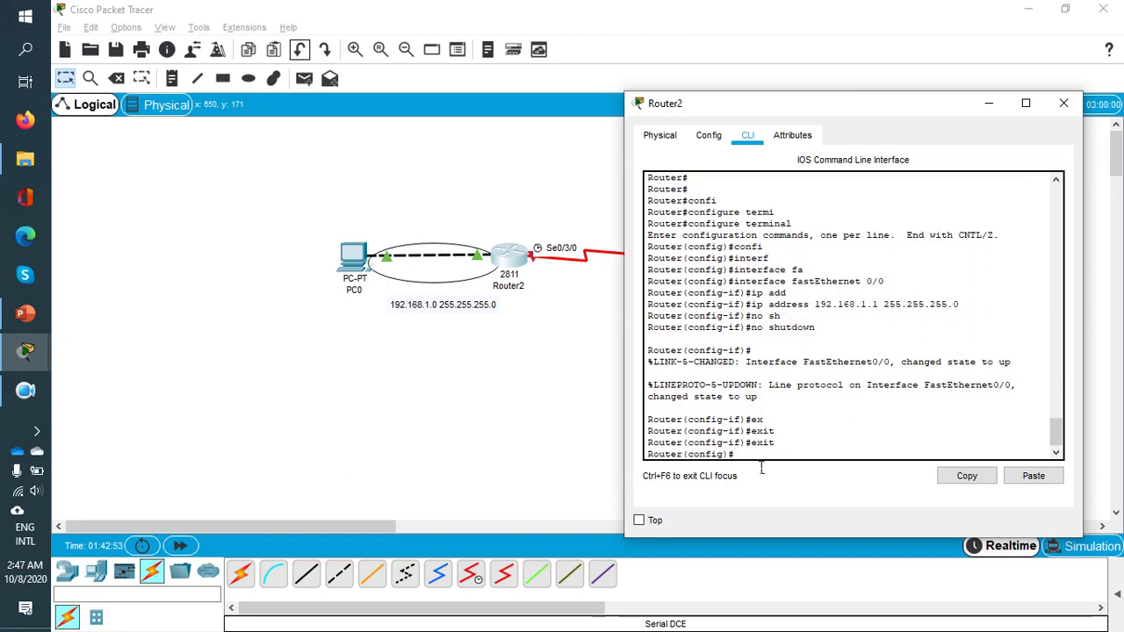
Enter interface configuration mode for Router2's serial 0/3/0
text(inter)
key(Tab)
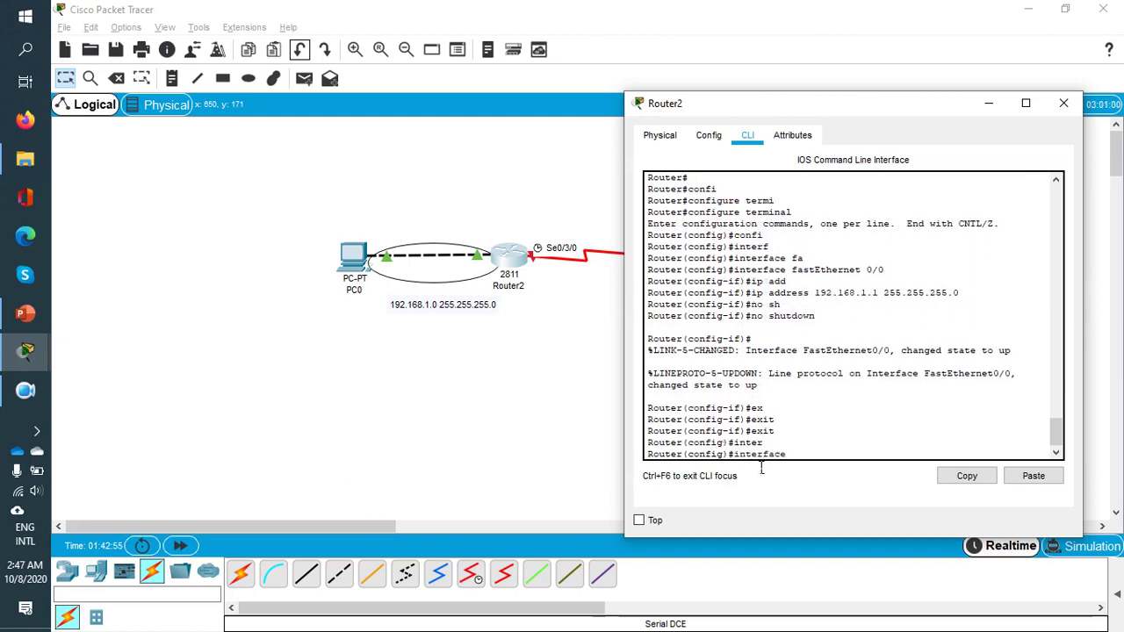
text(ser)
key(Tab)
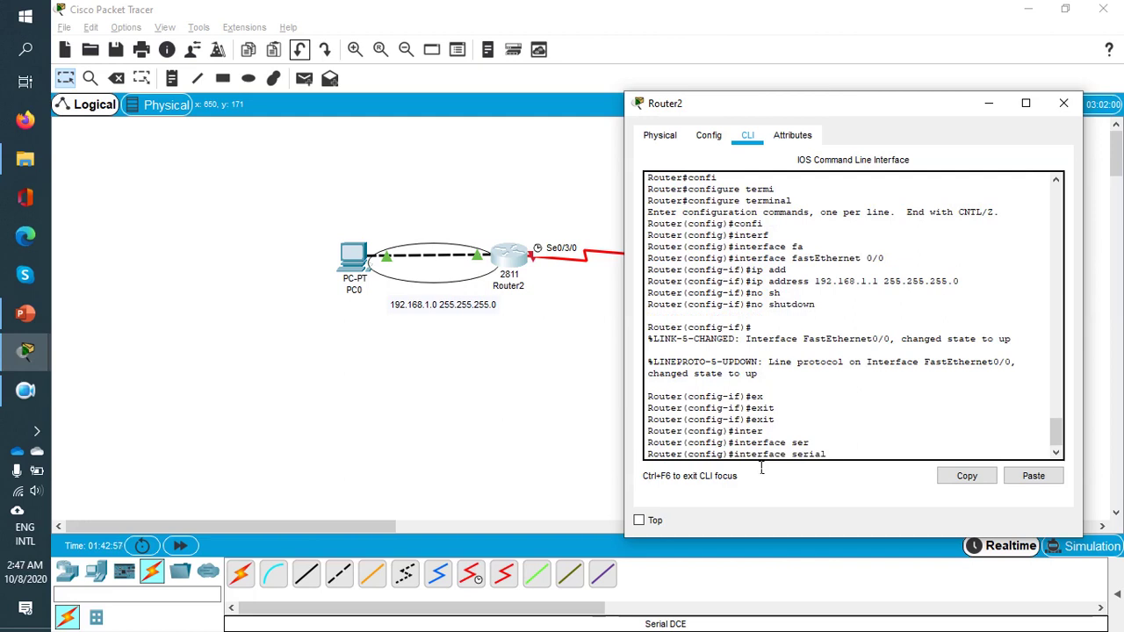
text(0/3/0)
key(Return)
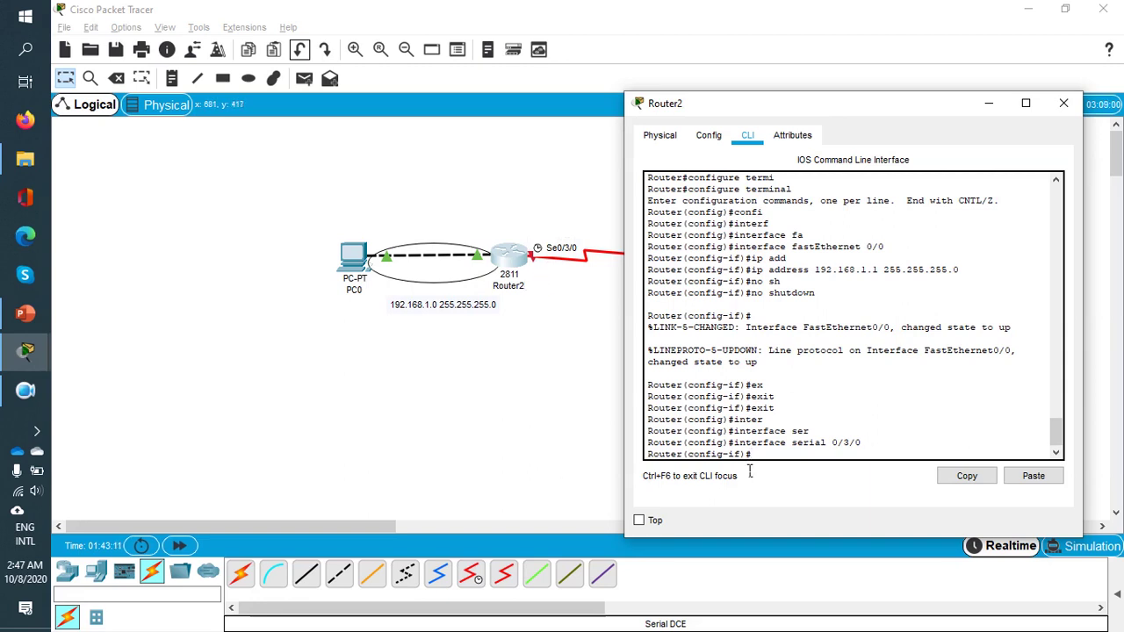
Assign Router2's serial 0/3/0 interface the IP address 192.168.2.1 with subnet mask 255.255.255.0
text(ip)
text(add)
key(Tab)
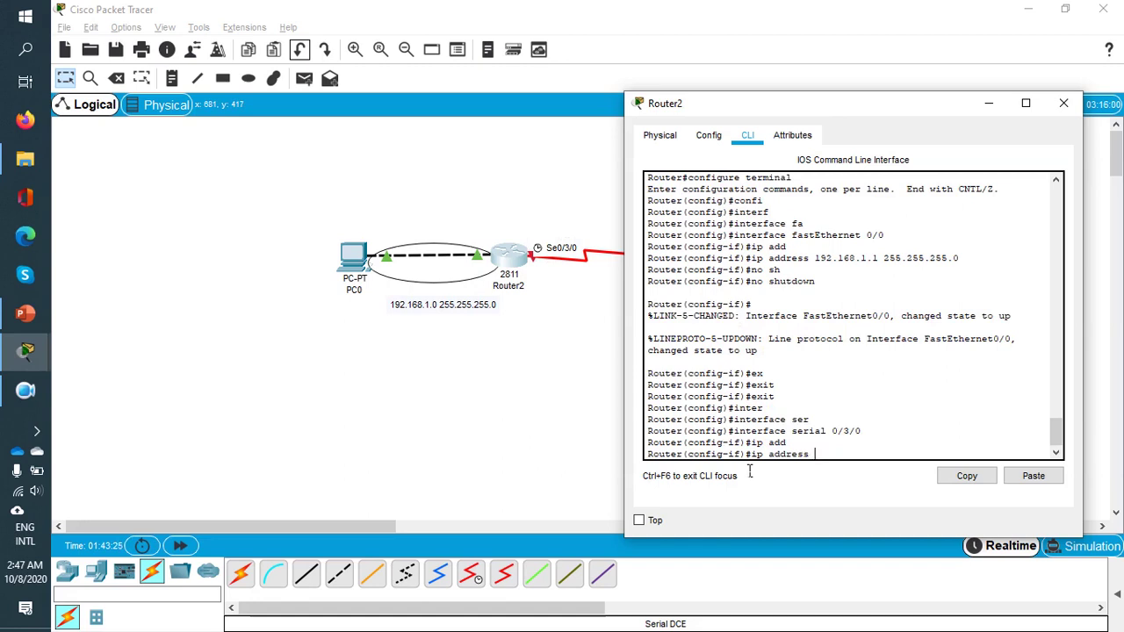
text(192.168.1.3 255.255.255.)
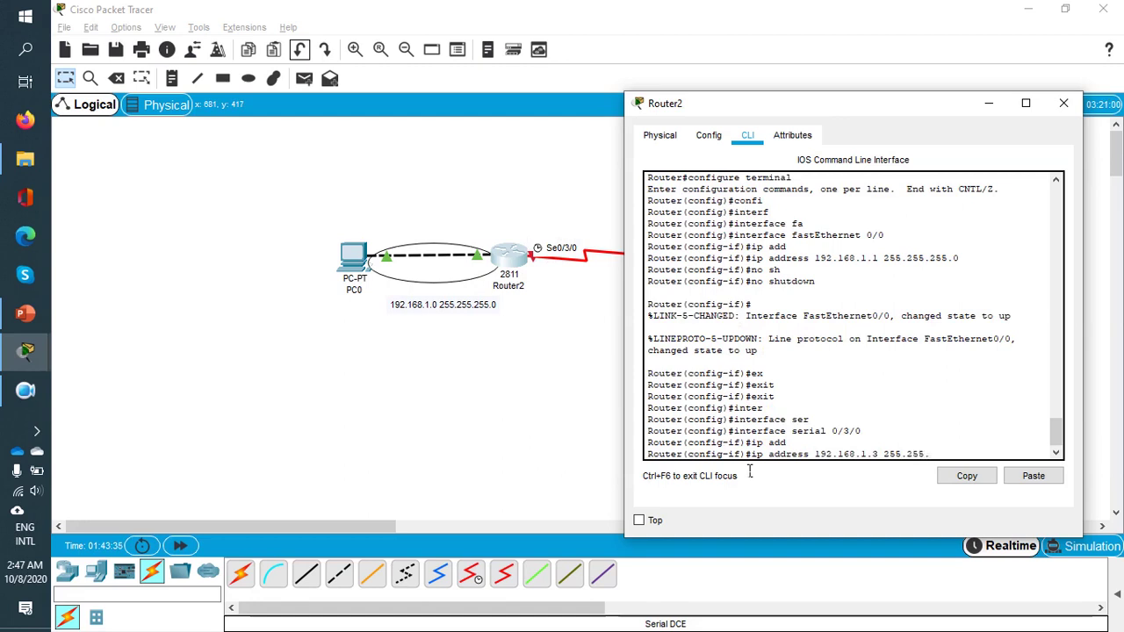
text(0)
key(BackSpace)
key(BackSpace)
key(BackSpace)
key(BackSpace)
key(BackSpace)
key(BackSpace)
key(BackSpace)
key(BackSpace)
key(BackSpace)
key(BackSpace)
key(BackSpace)
key(BackSpace)
key(BackSpace)
key(BackSpace)
key(BackSpace)
text(2.1)
text(255.255.255.0)
key(Return)
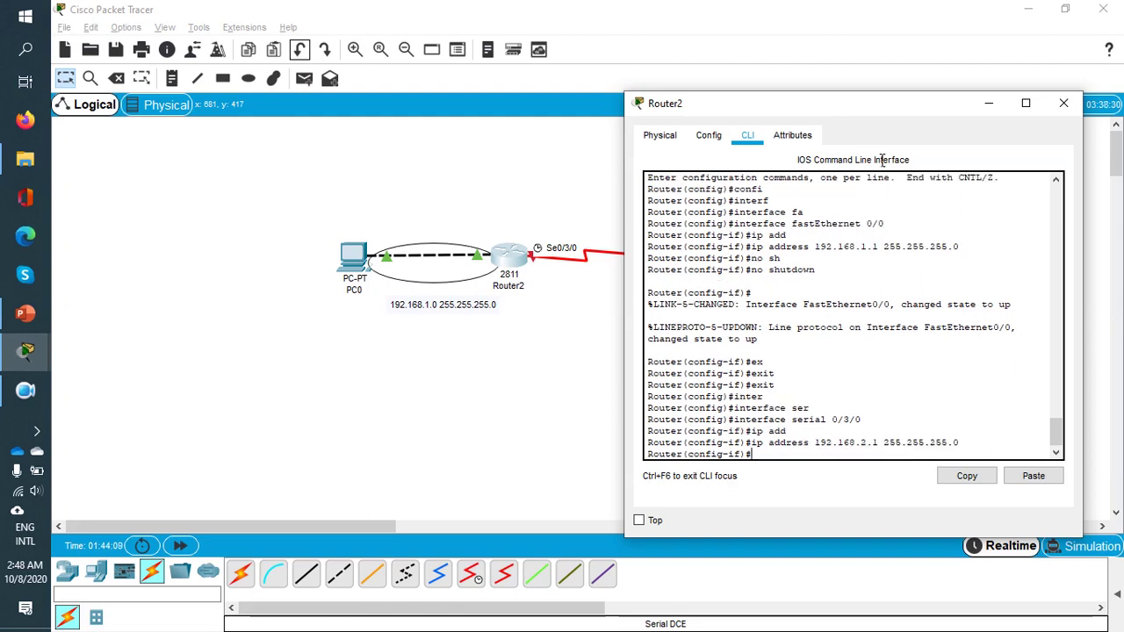
Enable Router2's serial 0/3/0 interface with no shutdown and shift the window to uncover Router3
text(no shu)
key(Tab)
key(Return)
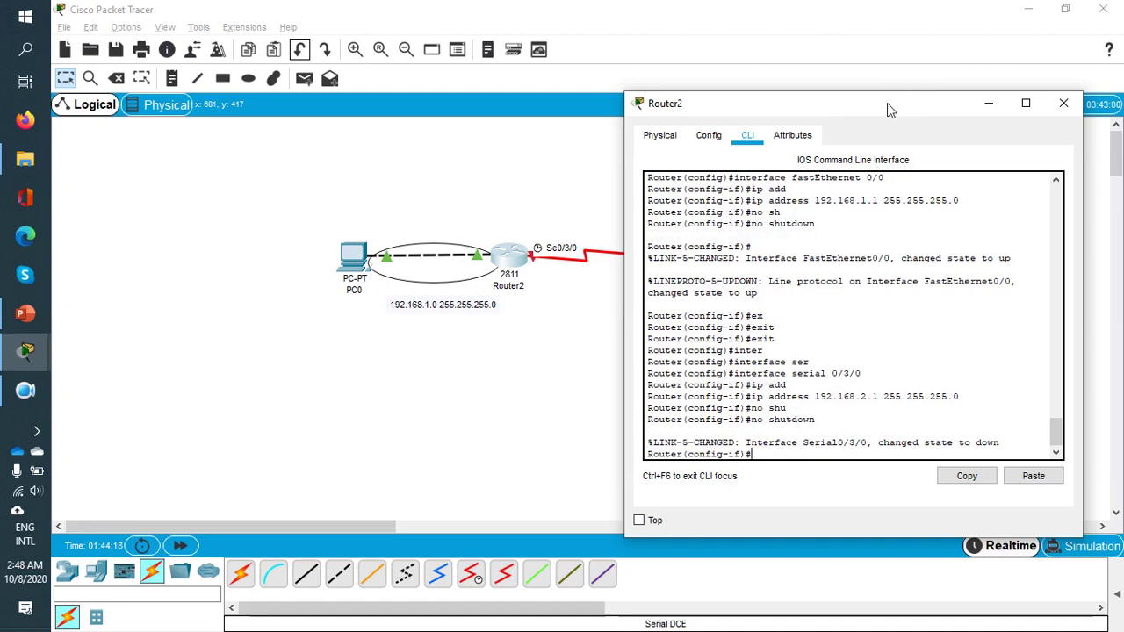
drag(893, 105, 941, 105)
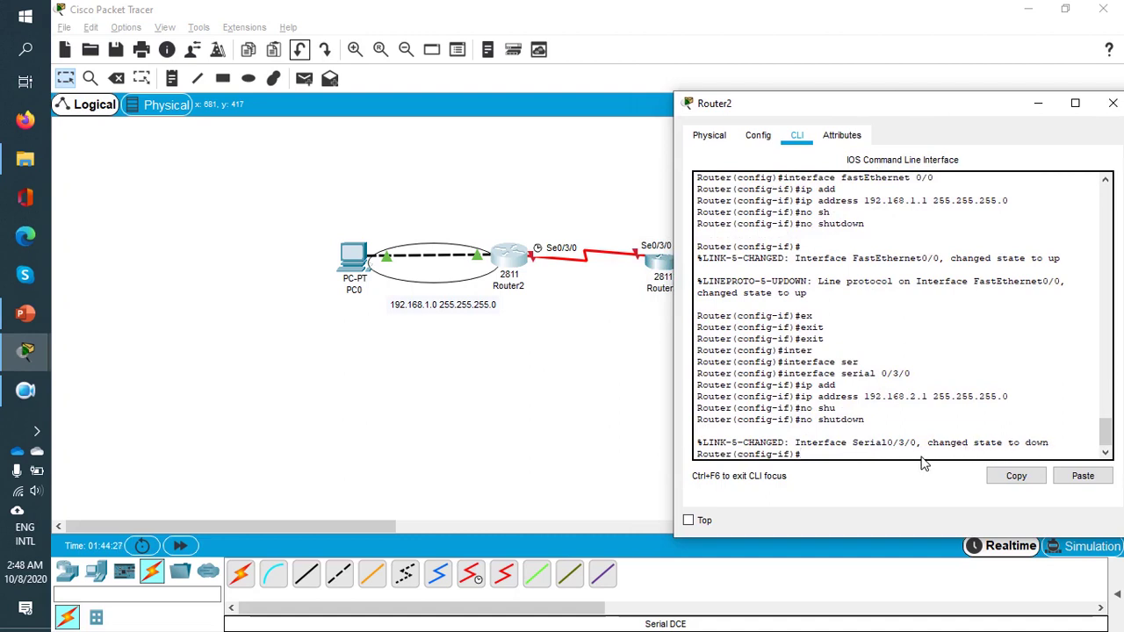
click(533, 352)
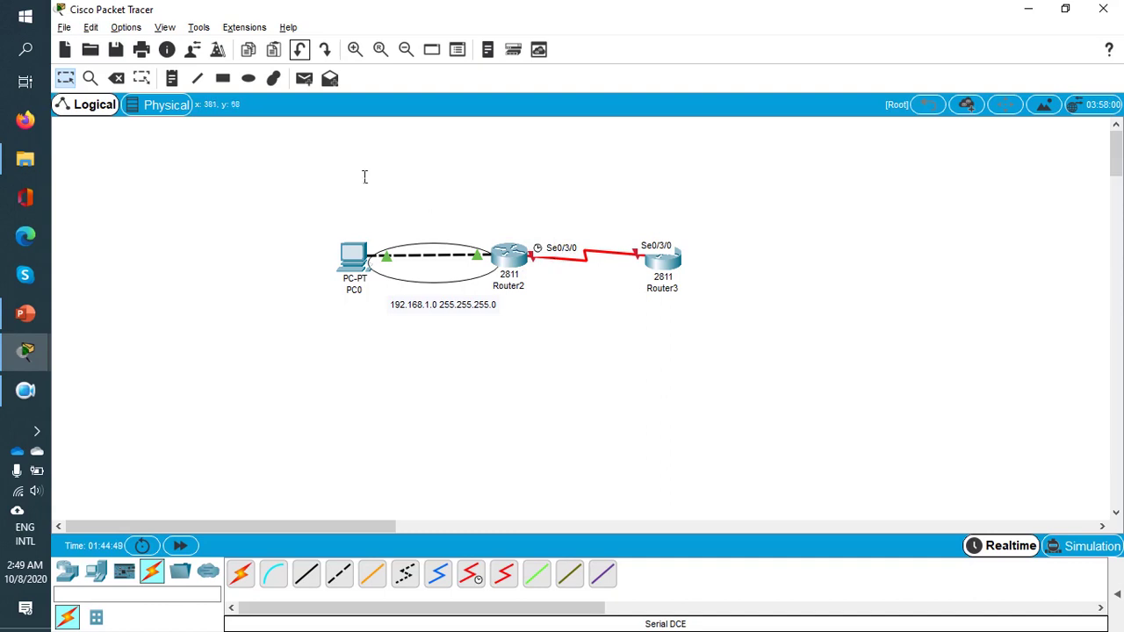
click(249, 79)
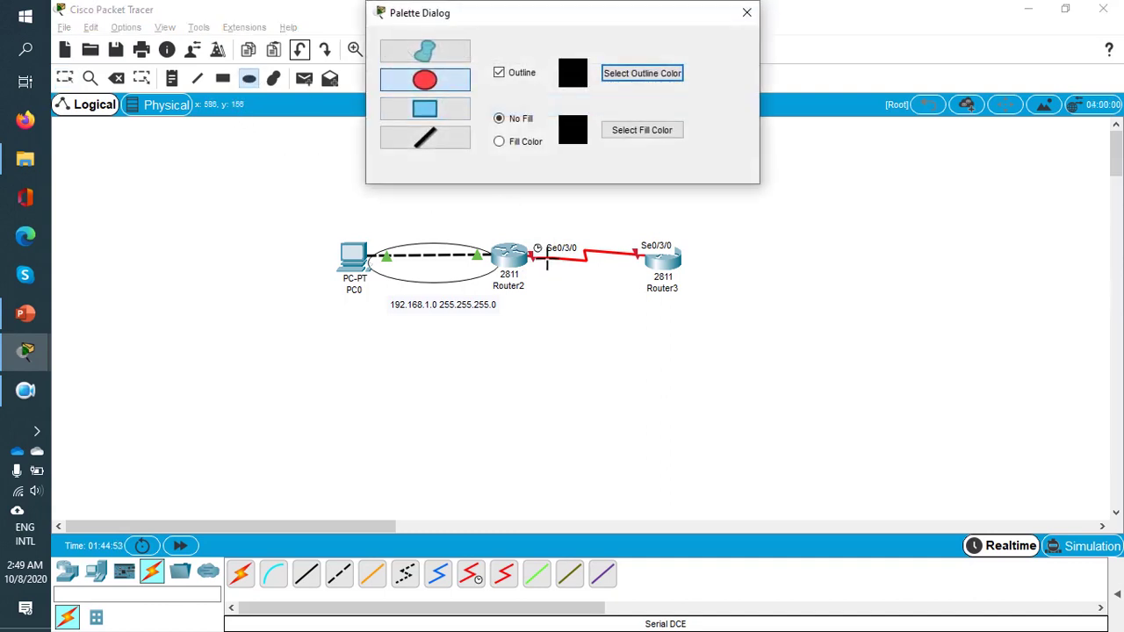
drag(545, 255, 637, 288)
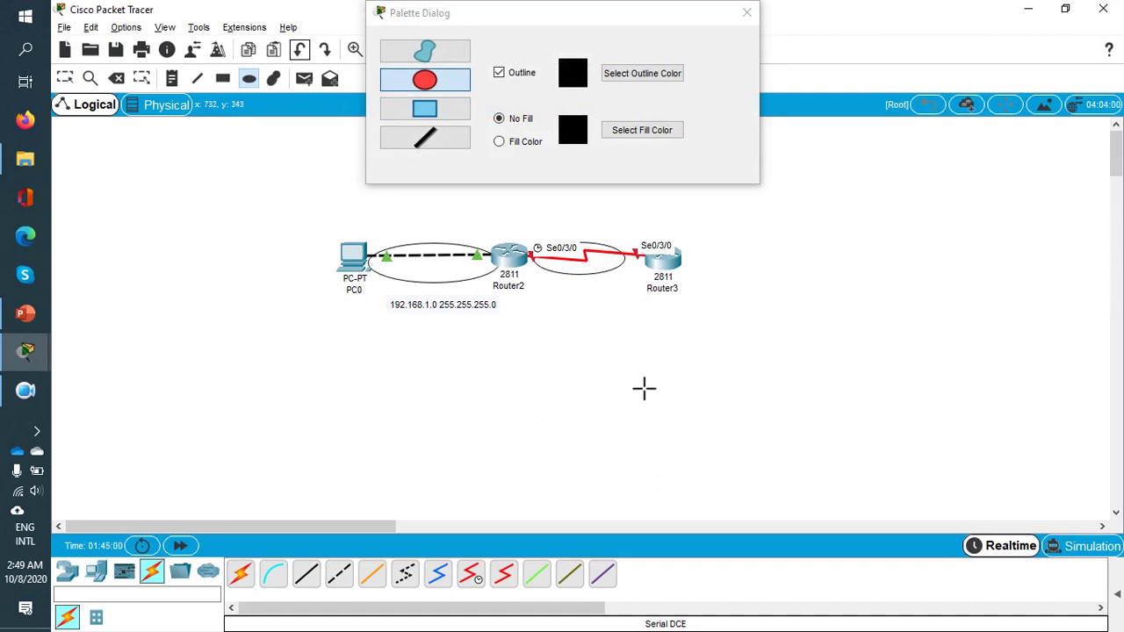
click(747, 14)
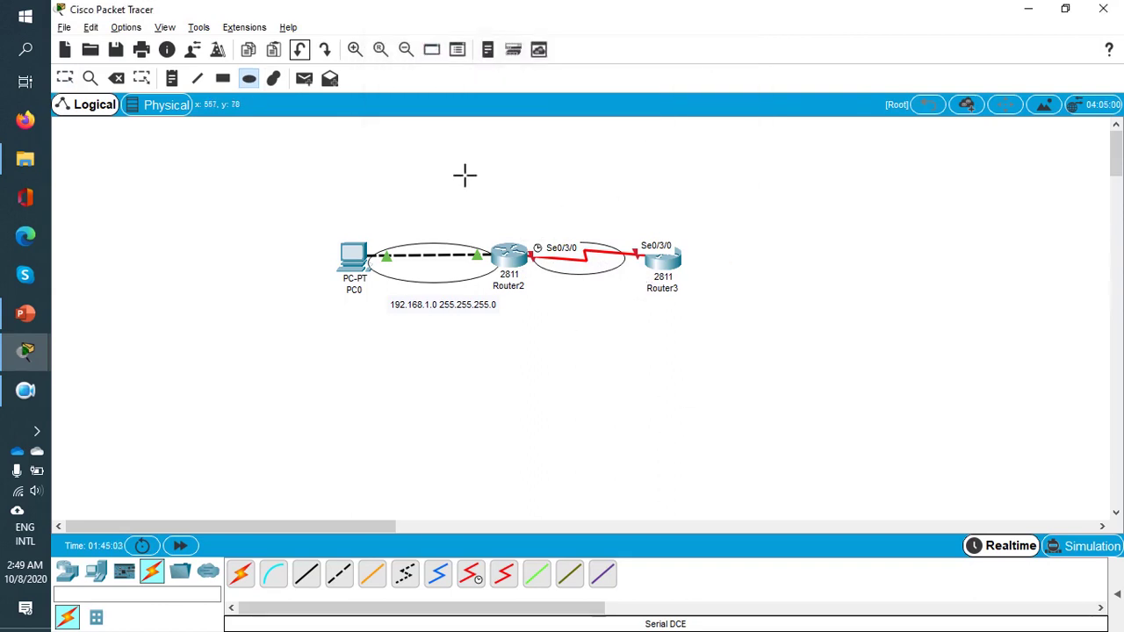
click(116, 79)
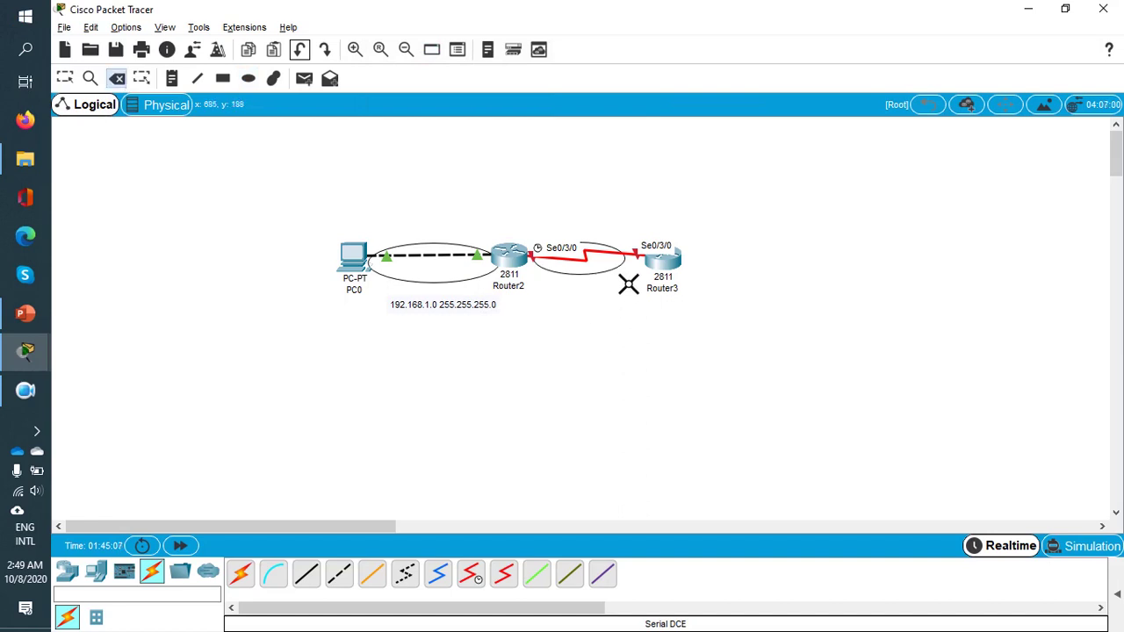
click(625, 279)
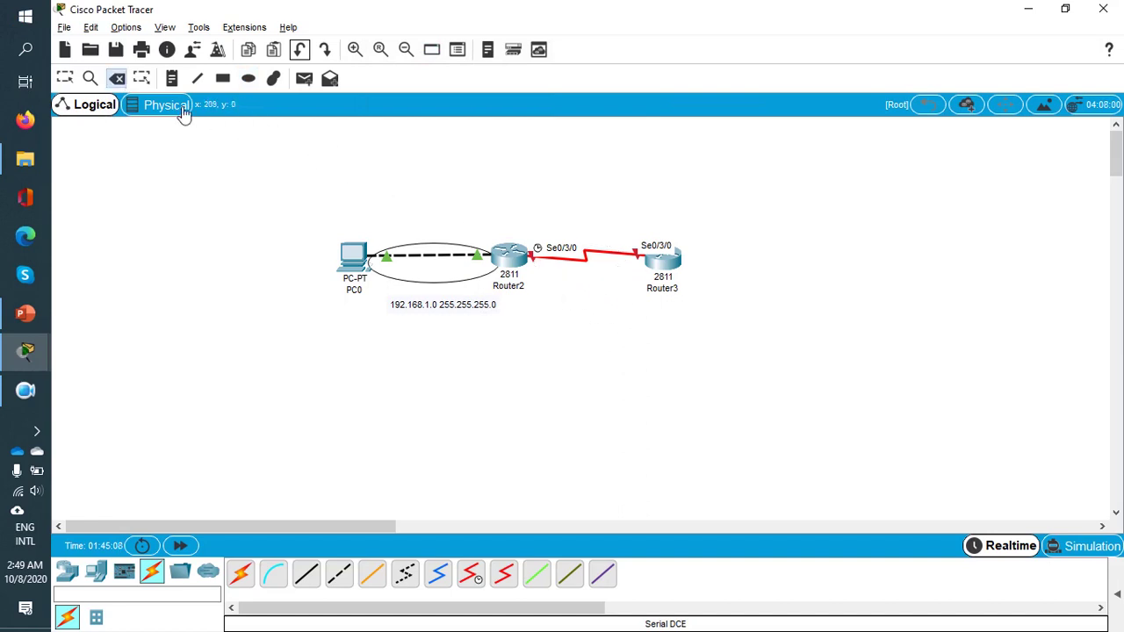
click(66, 78)
Draw an unfilled, outlined ellipse around the serial link between Router2 and Router3
click(250, 83)
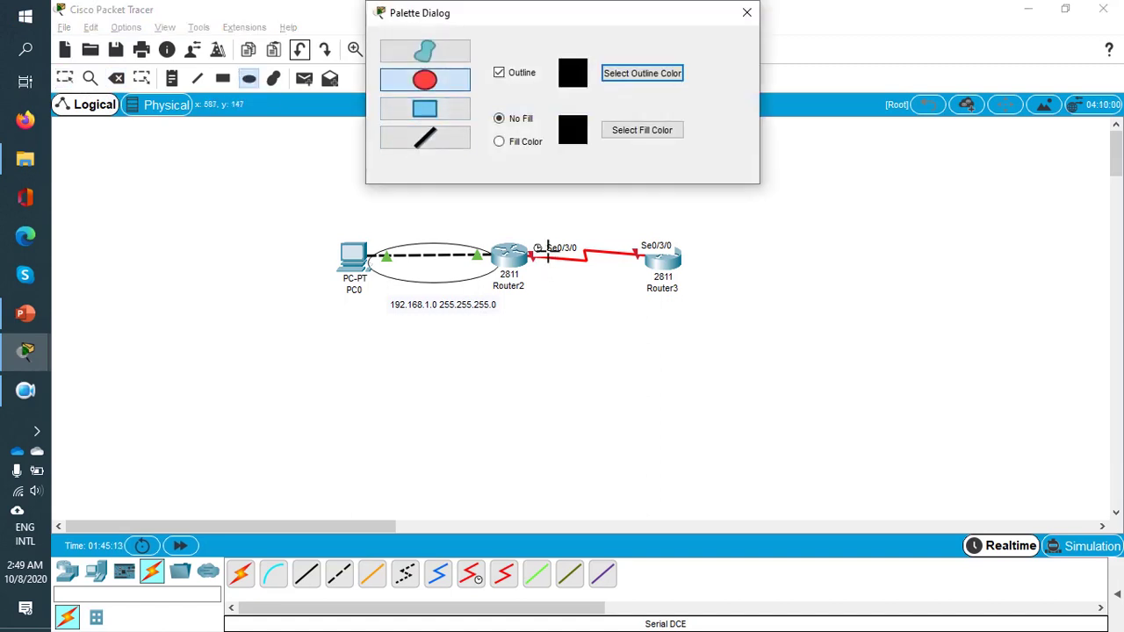
mouse_move(545, 255)
mouse_down()
mouse_move(618, 296)
mouse_move(663, 290)
mouse_up()
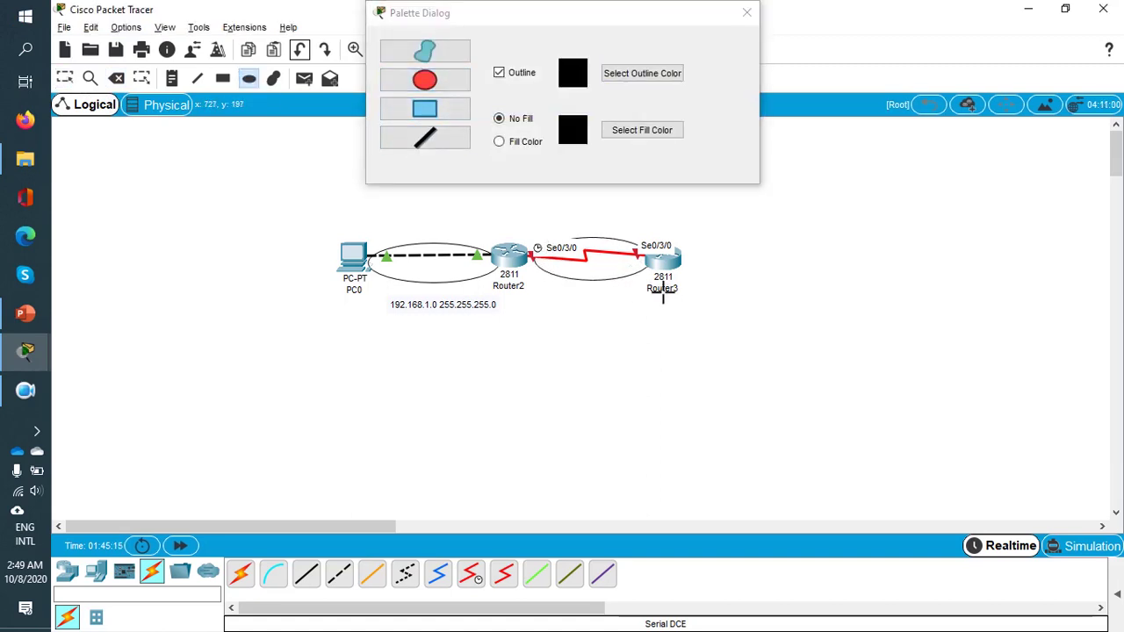
click(746, 13)
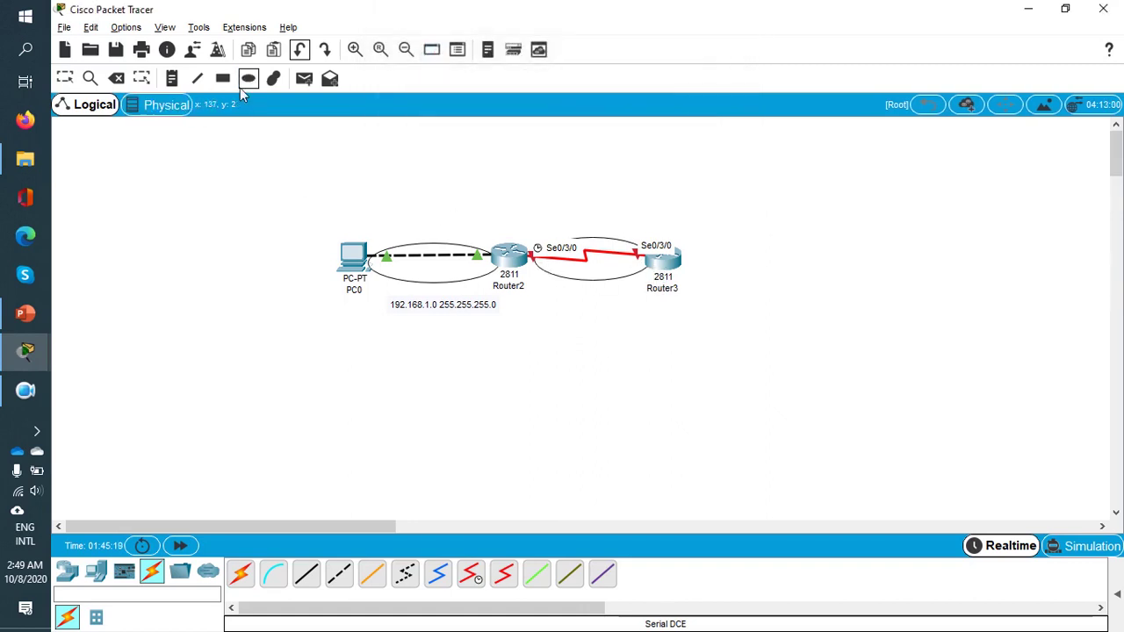
Place the note "192.168.2.0 255.255.255.0" below the serial link's ellipse and return to the Select tool
click(173, 79)
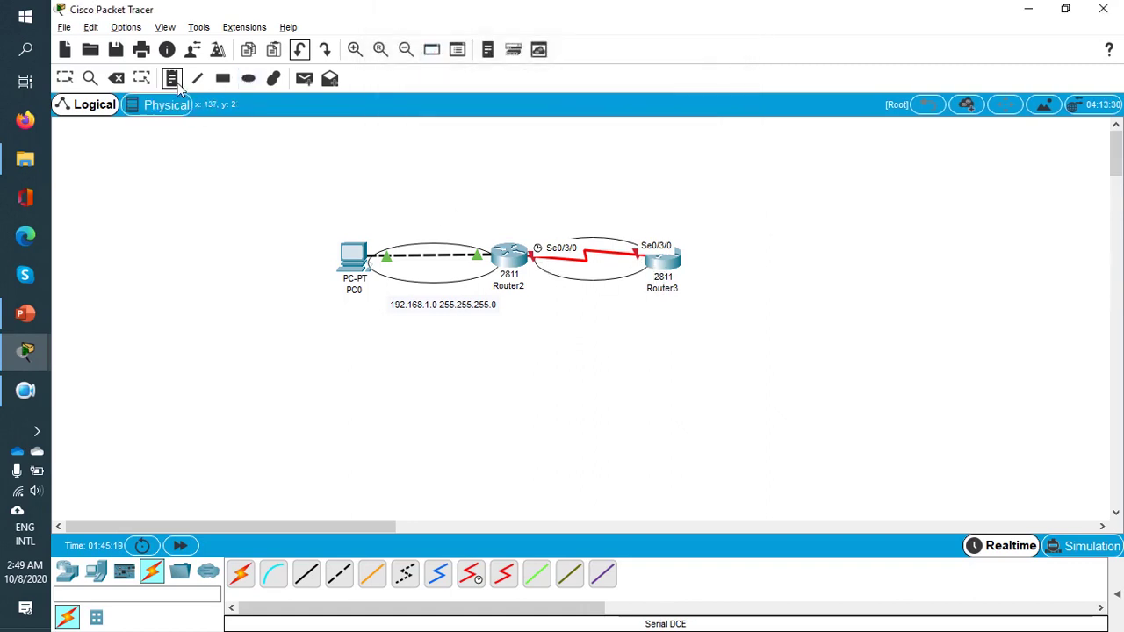
click(551, 306)
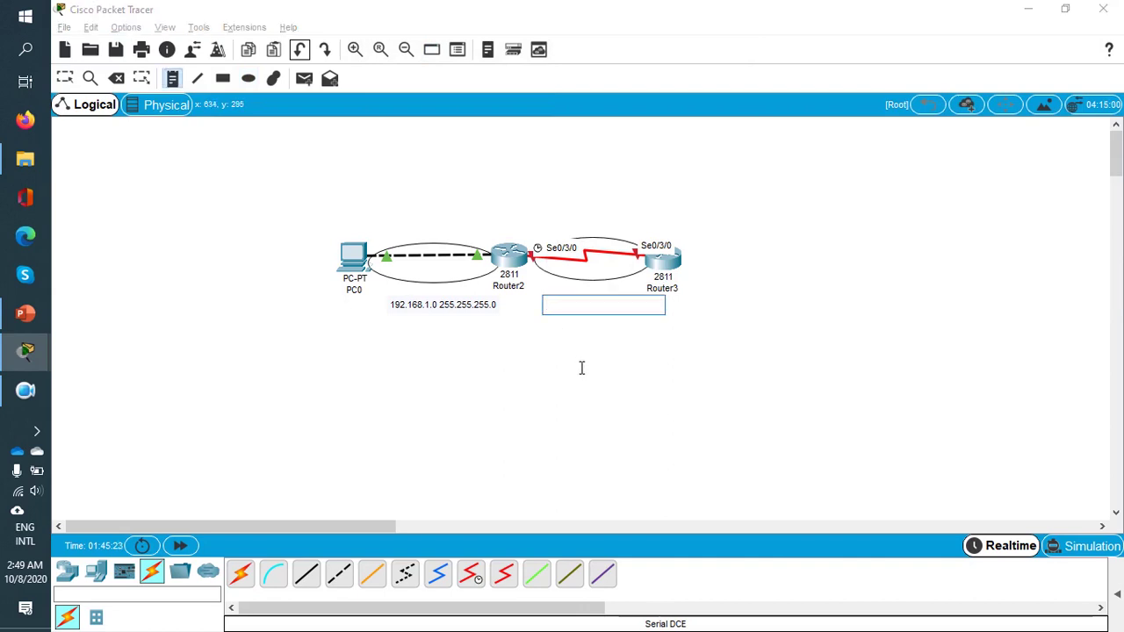
text(192)
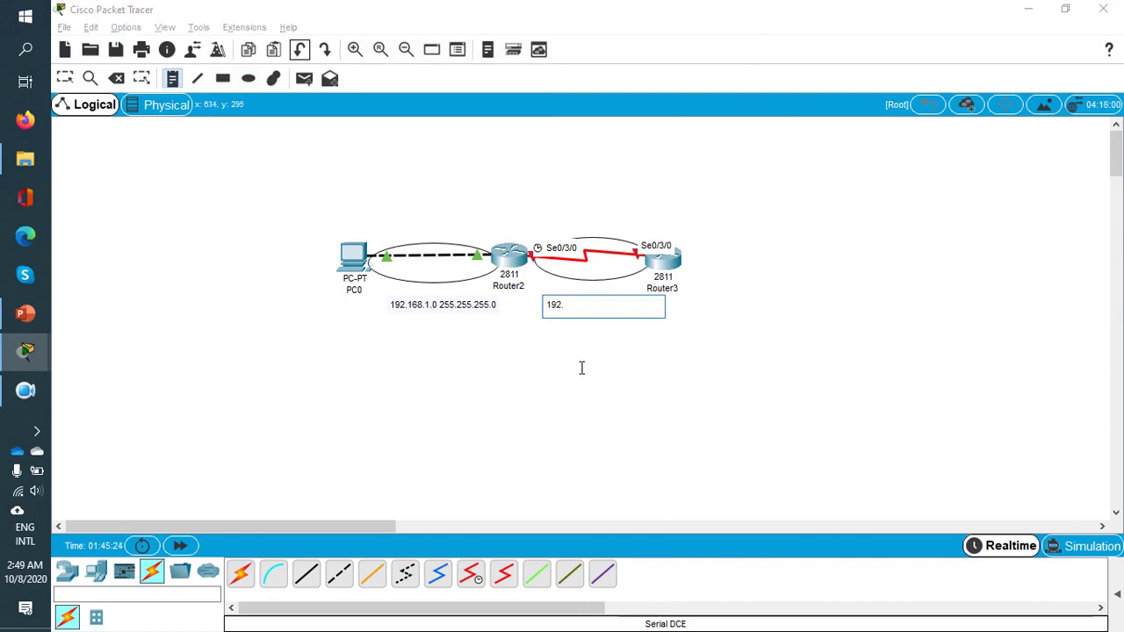
text(.168.)
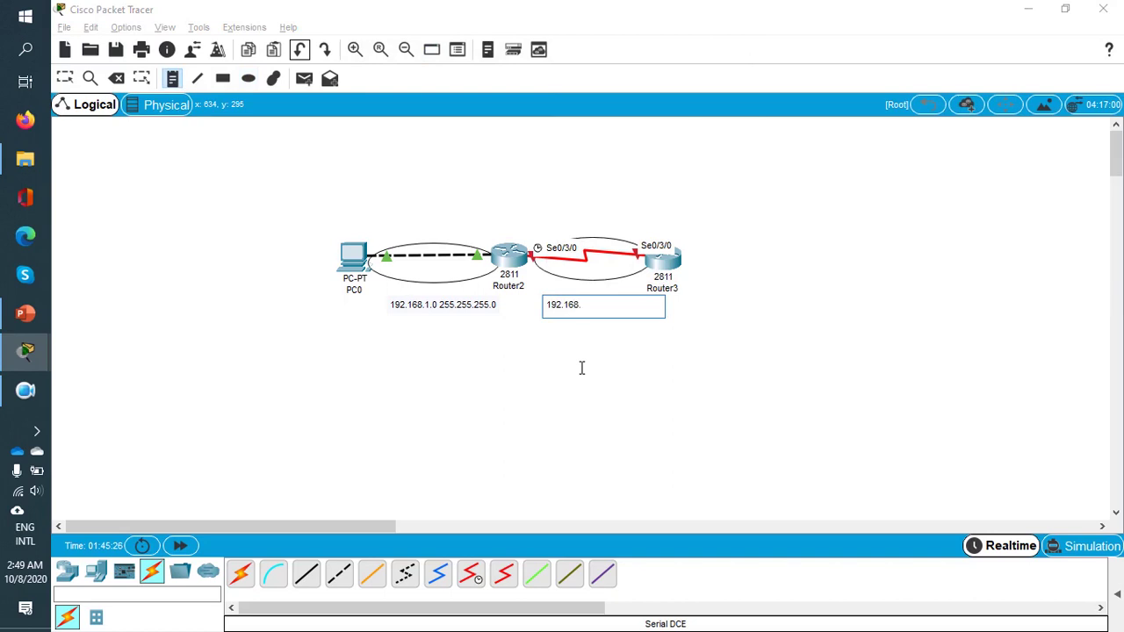
text(2.0 255.255.255.0)
click(622, 383)
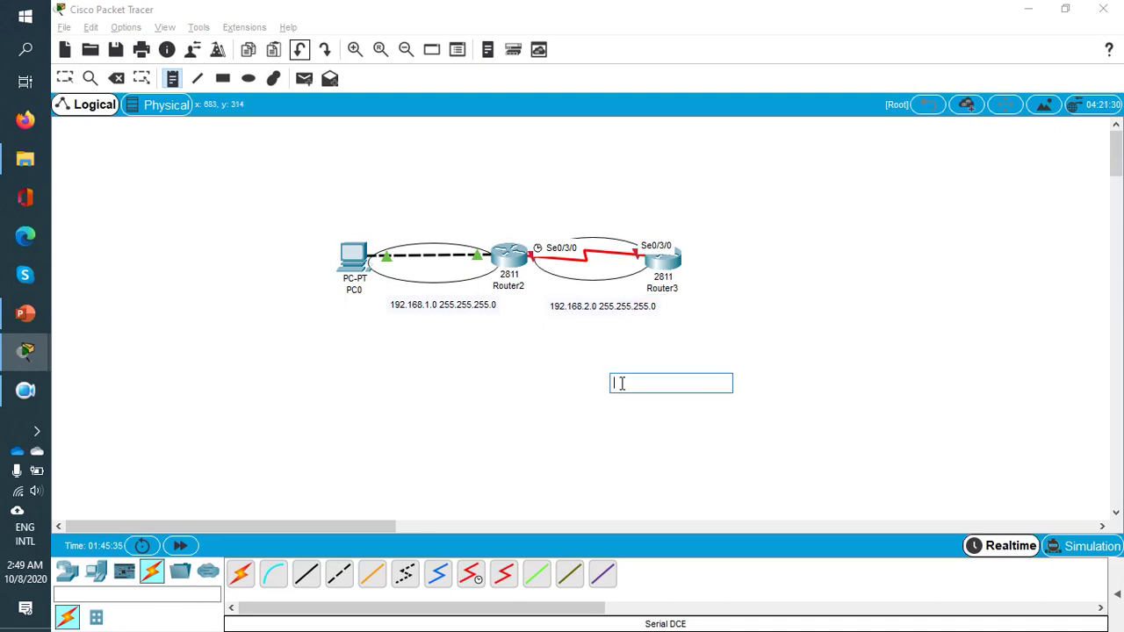
click(64, 78)
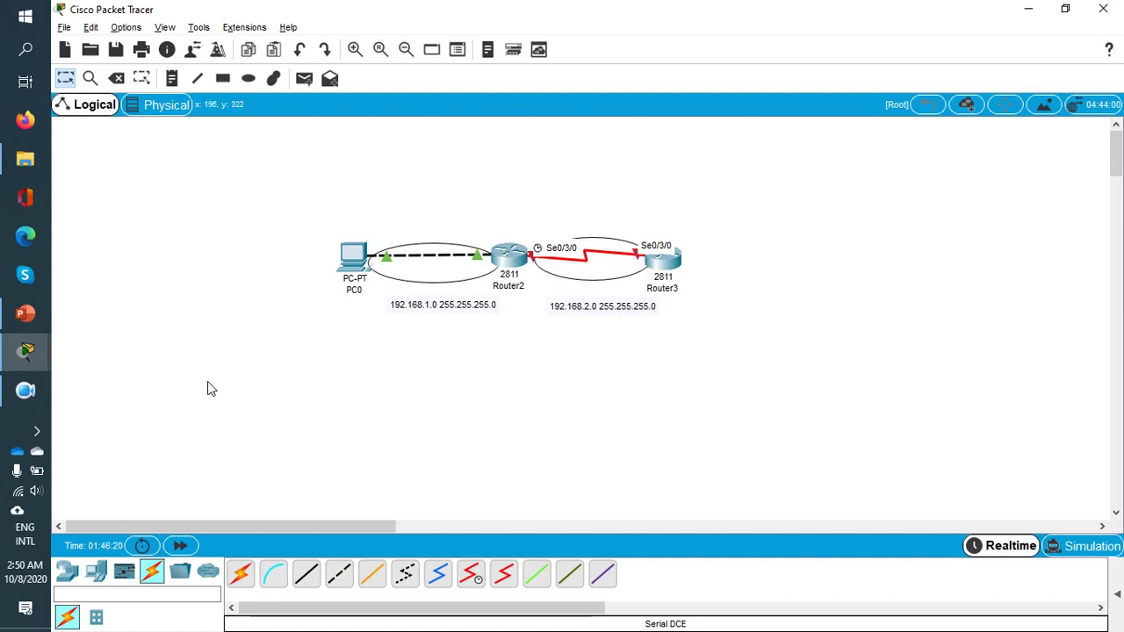
Open Router3's command line and bring up its user prompt
click(657, 264)
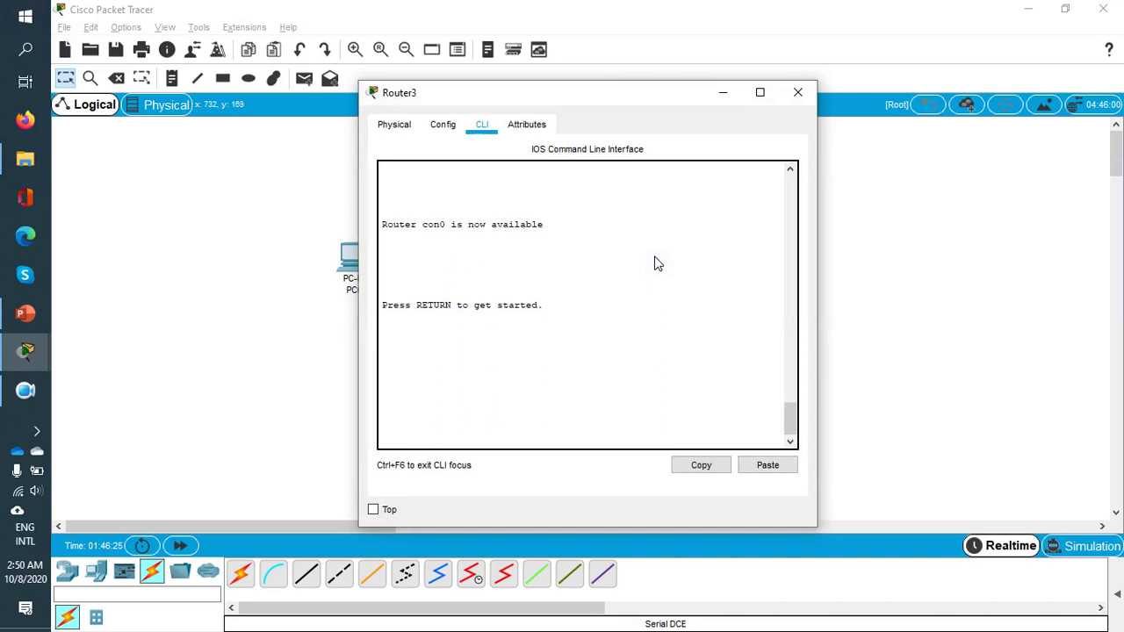
click(24, 391)
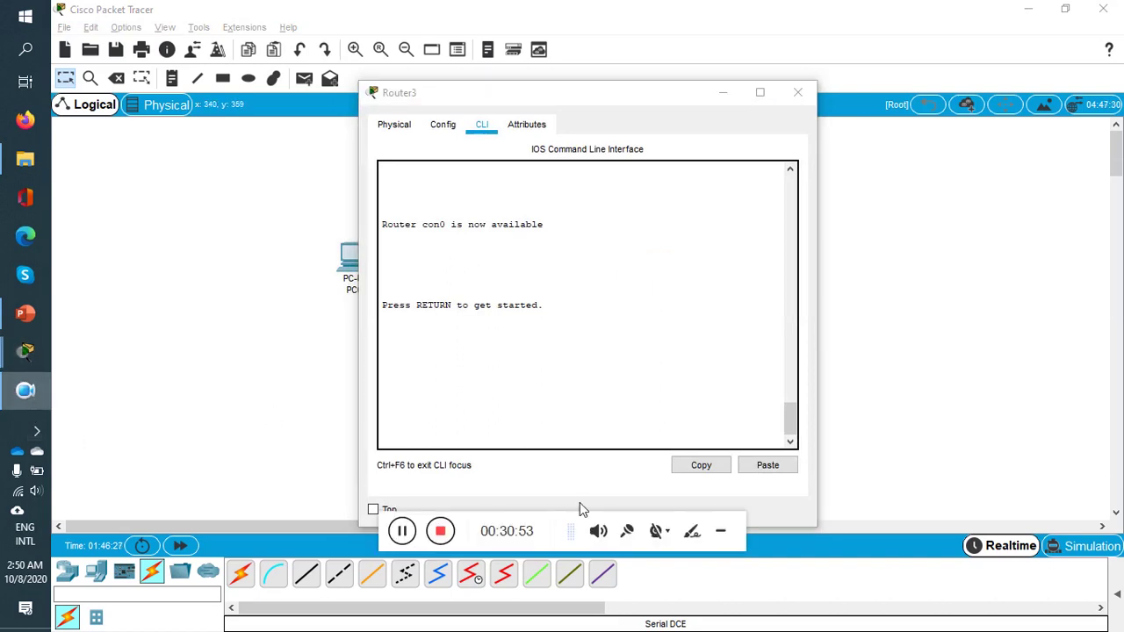
click(721, 533)
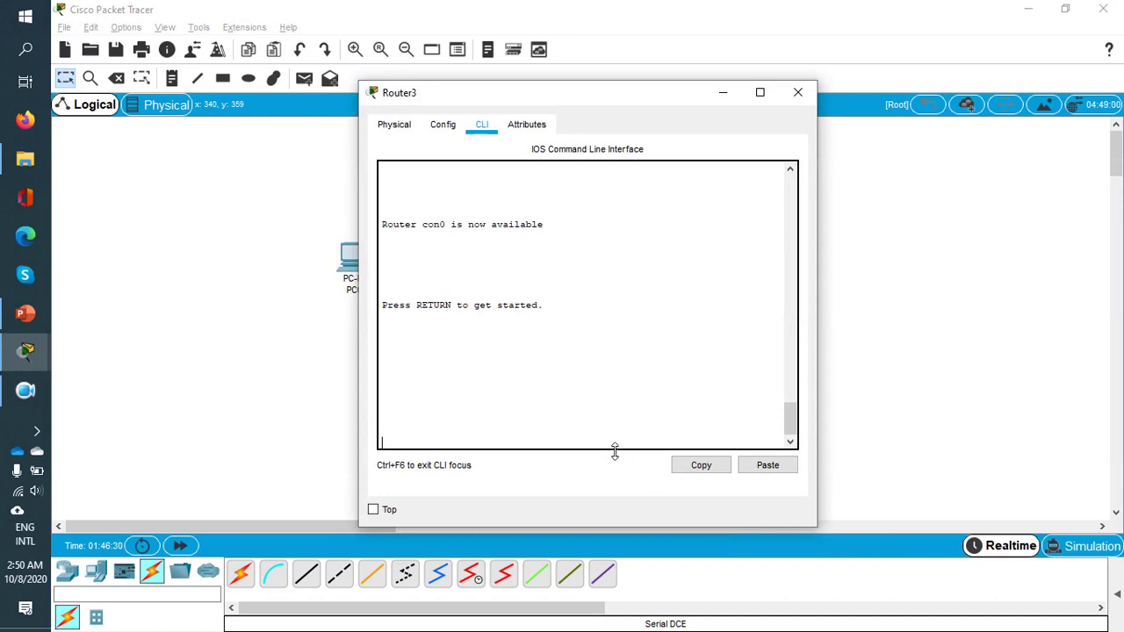
key(Return)
key(Return)
key(Return)
key(Return)
key(Return)
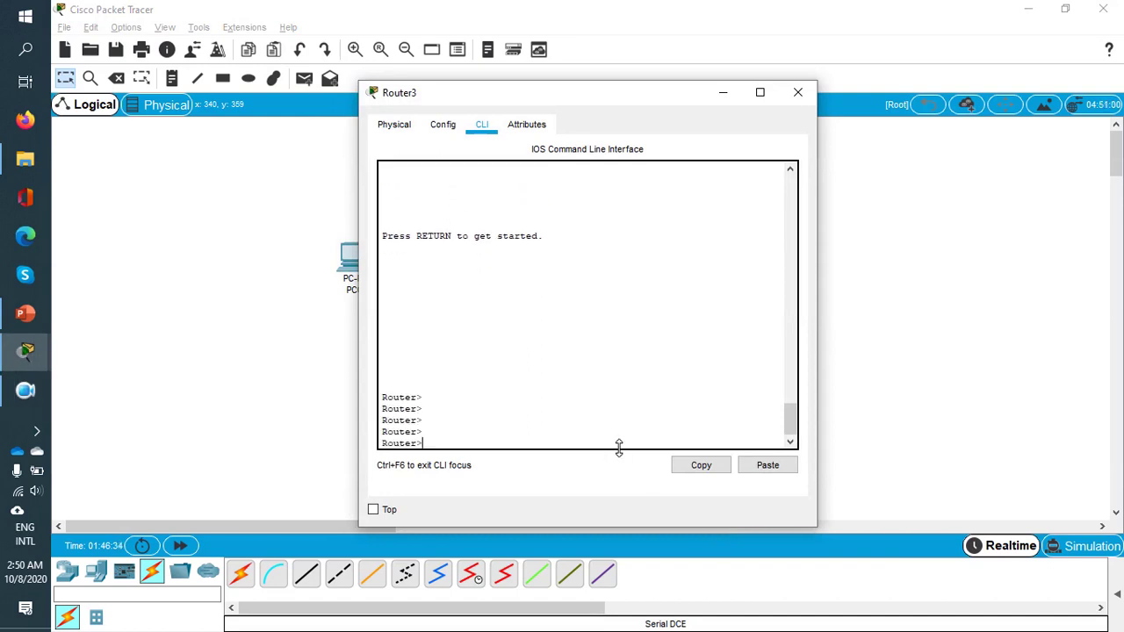
Put Router3 into privileged mode with enable and enter global configuration mode with configure terminal
text(en)
key(Tab)
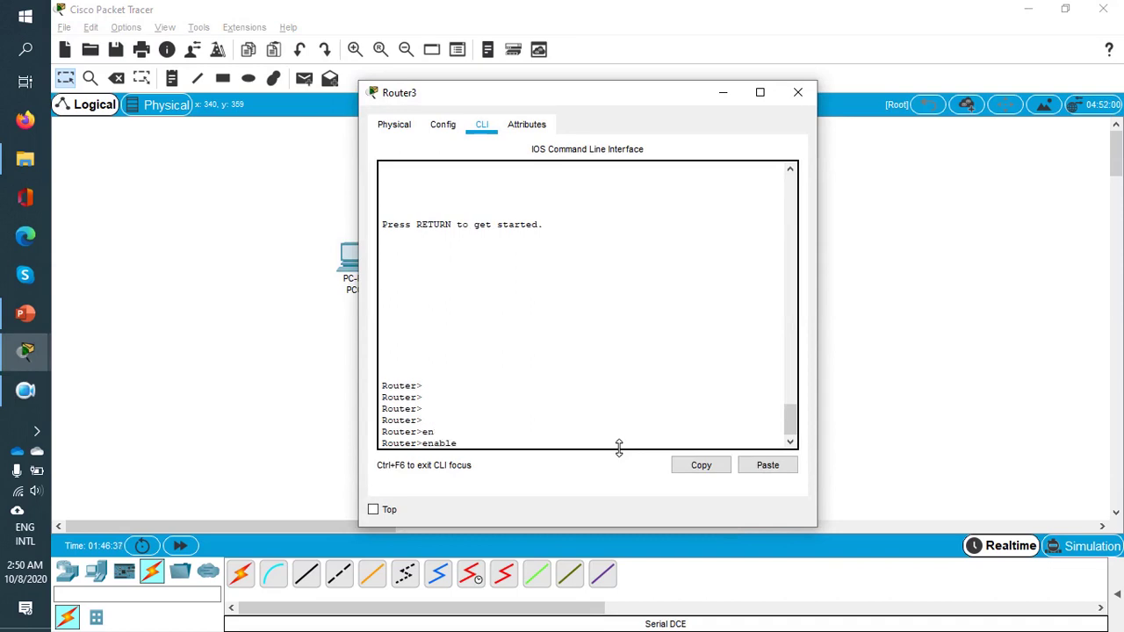
key(Return)
text(confi)
key(Tab)
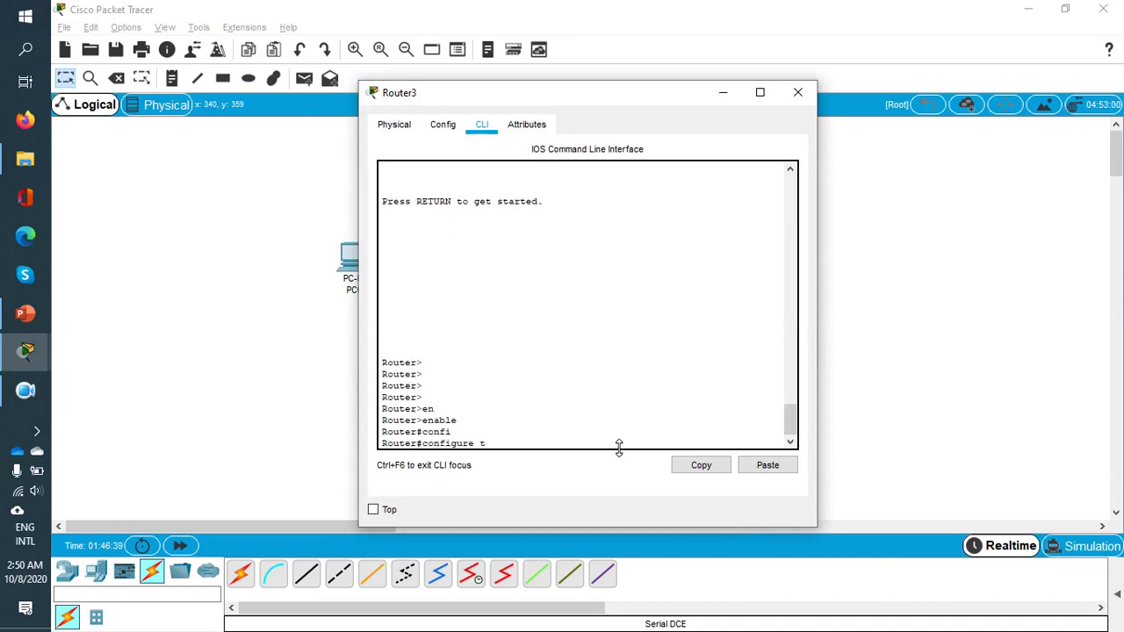
text(termi)
key(Return)
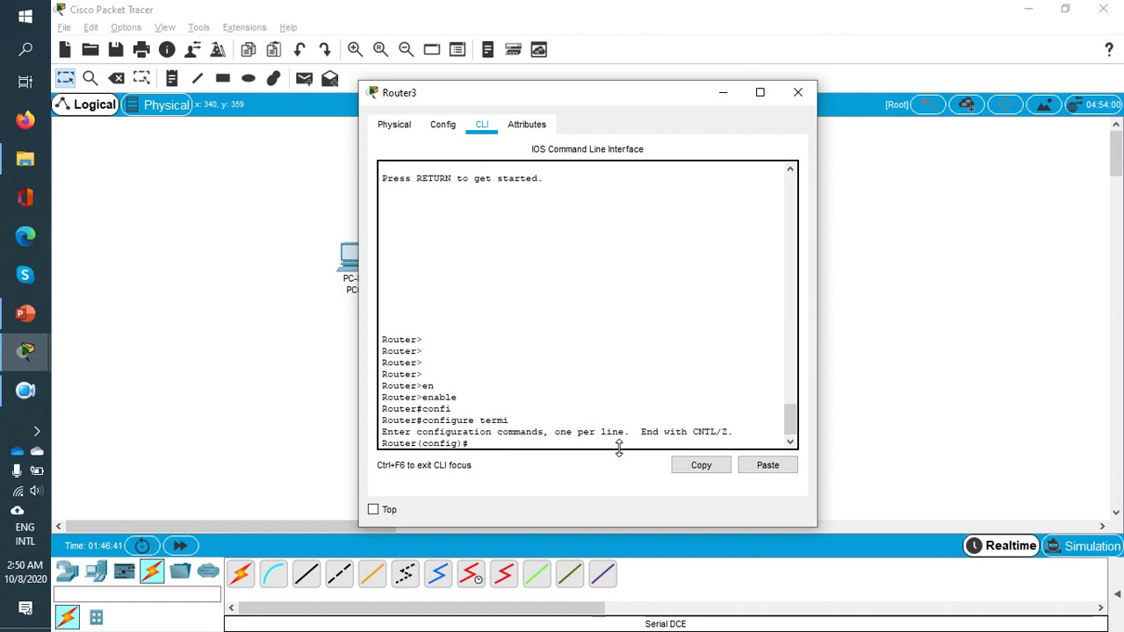
Try to enter interface configuration mode for serial 0/3/5 on Router3
text(interf)
key(Tab)
text(ser)
key(Tab)
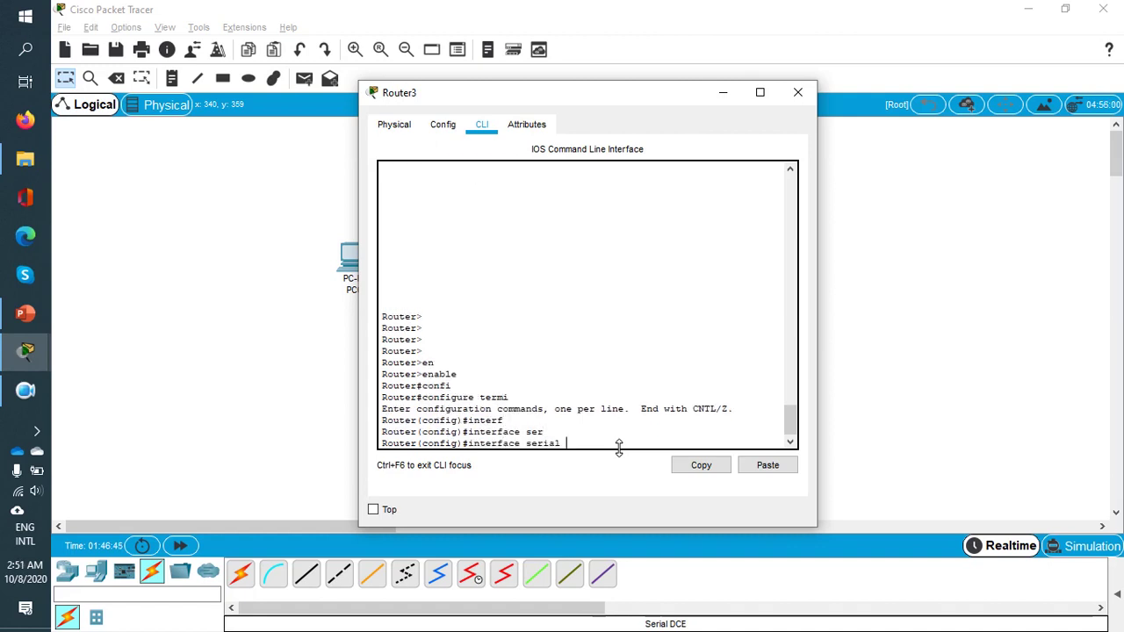
text(0/3/5)
key(Return)
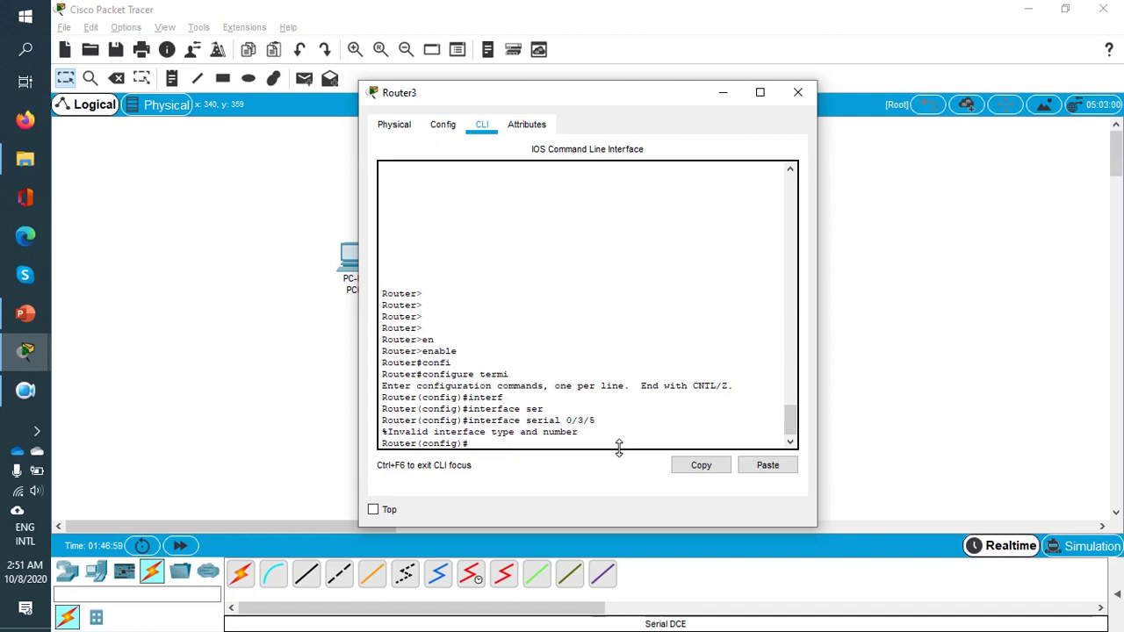
Enter interface configuration mode for Router3's serial 0/3/0 and bring the topology to the front
key(Up)
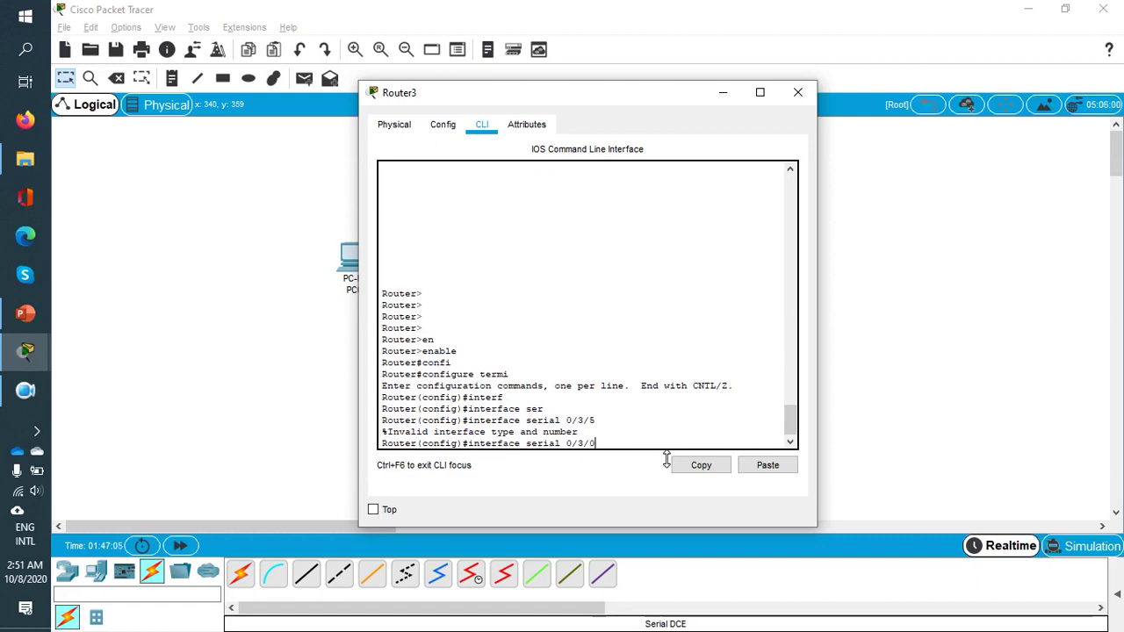
key(Return)
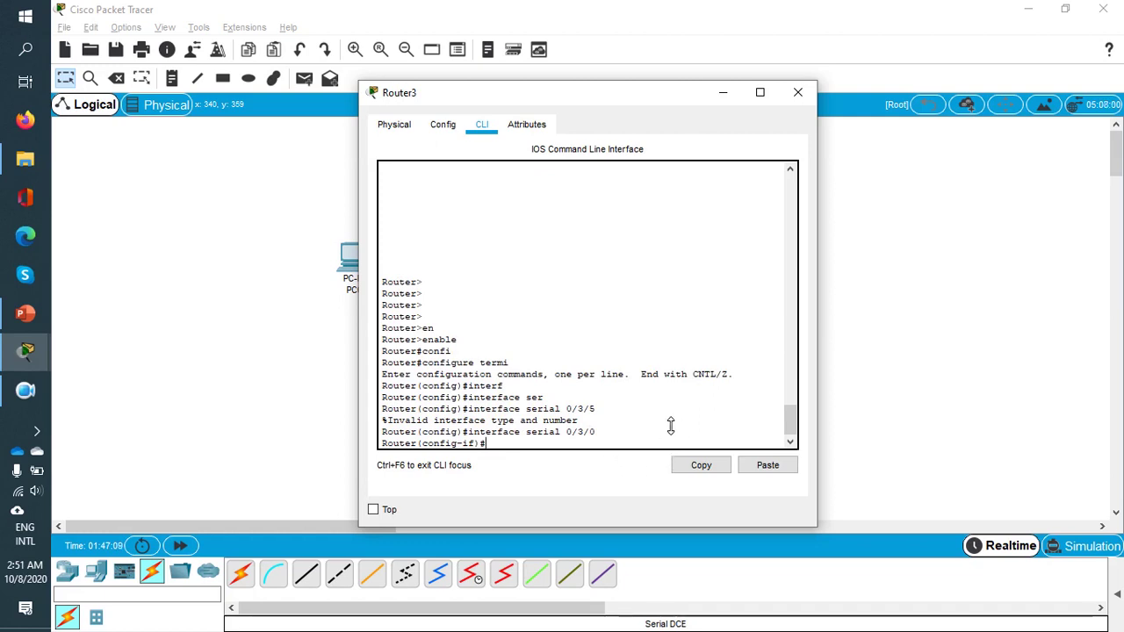
click(916, 288)
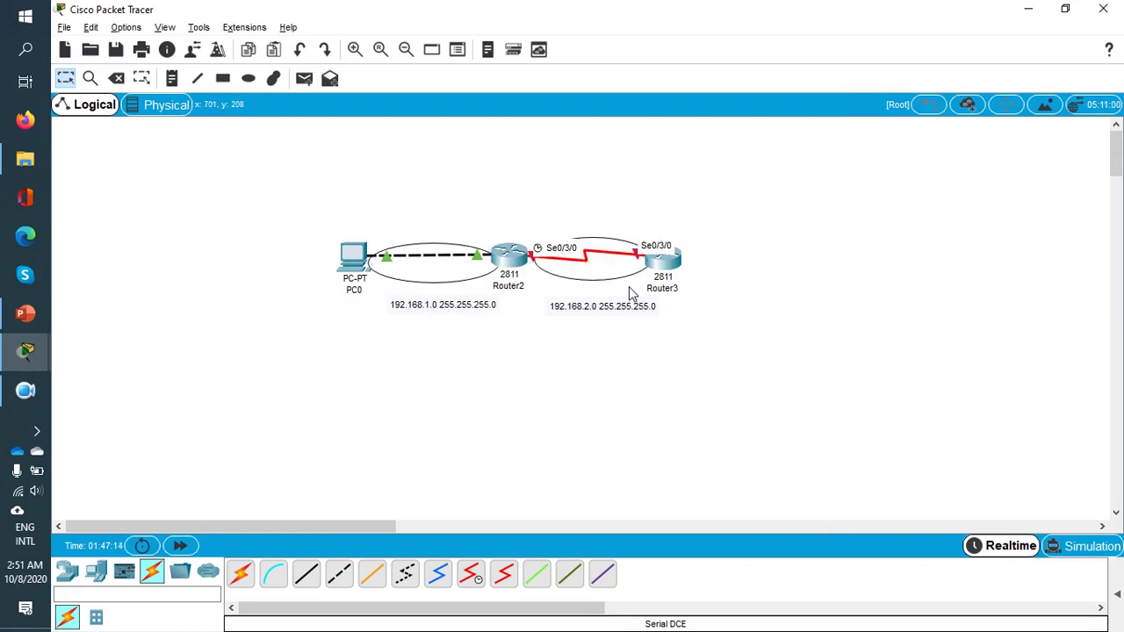
Return to Router3's command line and assign serial 0/3/0 the IP address 192.168.2.2 with subnet mask 255.255.255.0
click(665, 269)
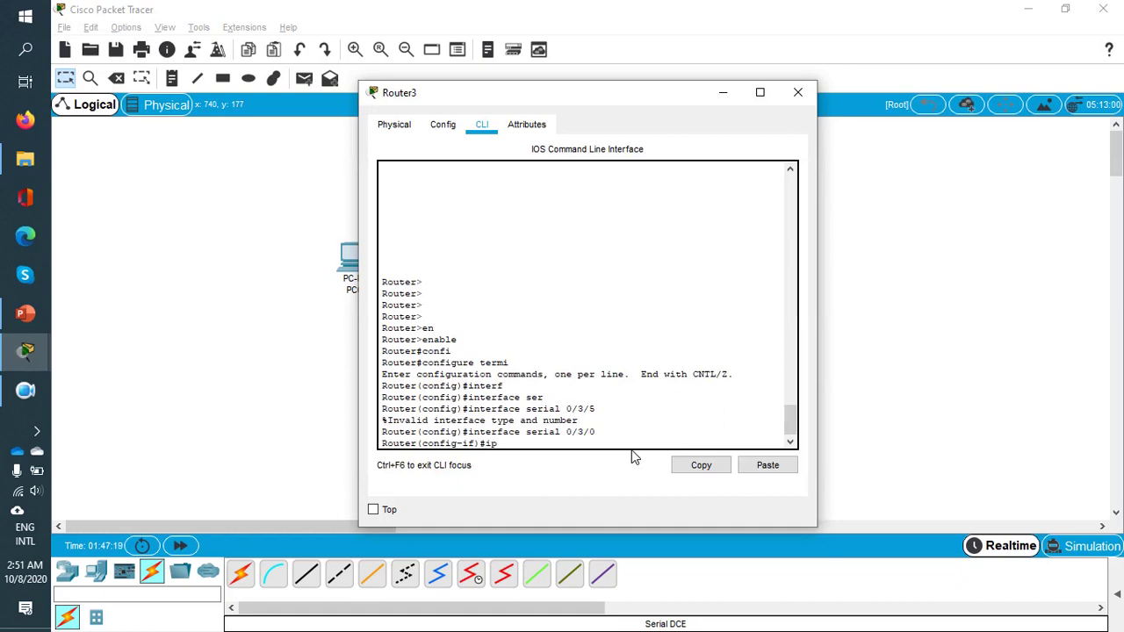
text(dd)
key(Tab)
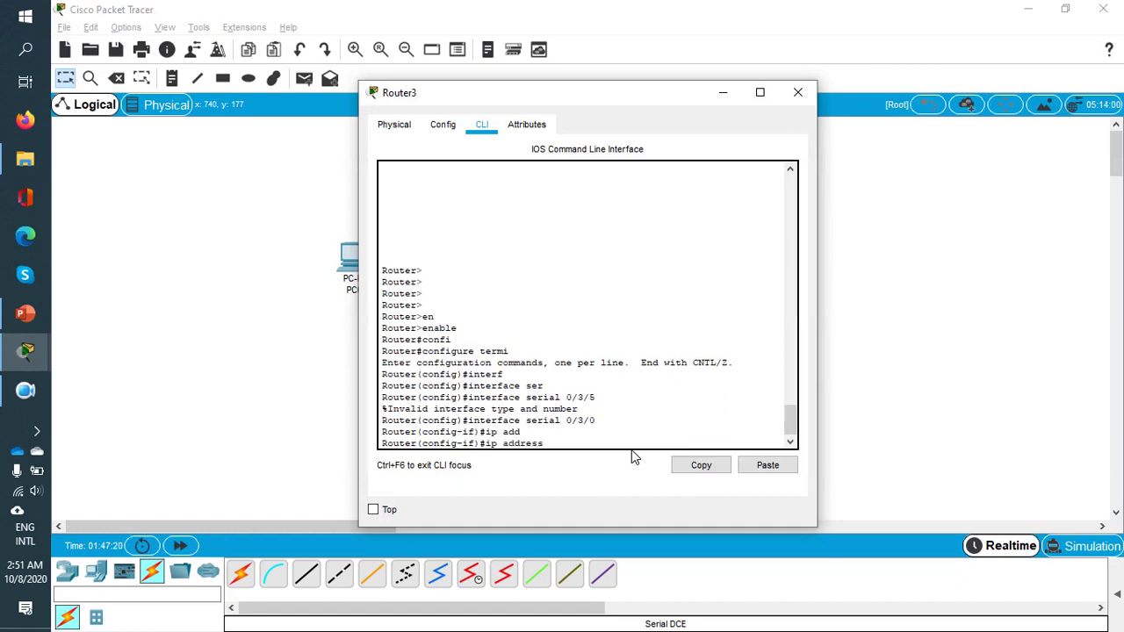
text(192)
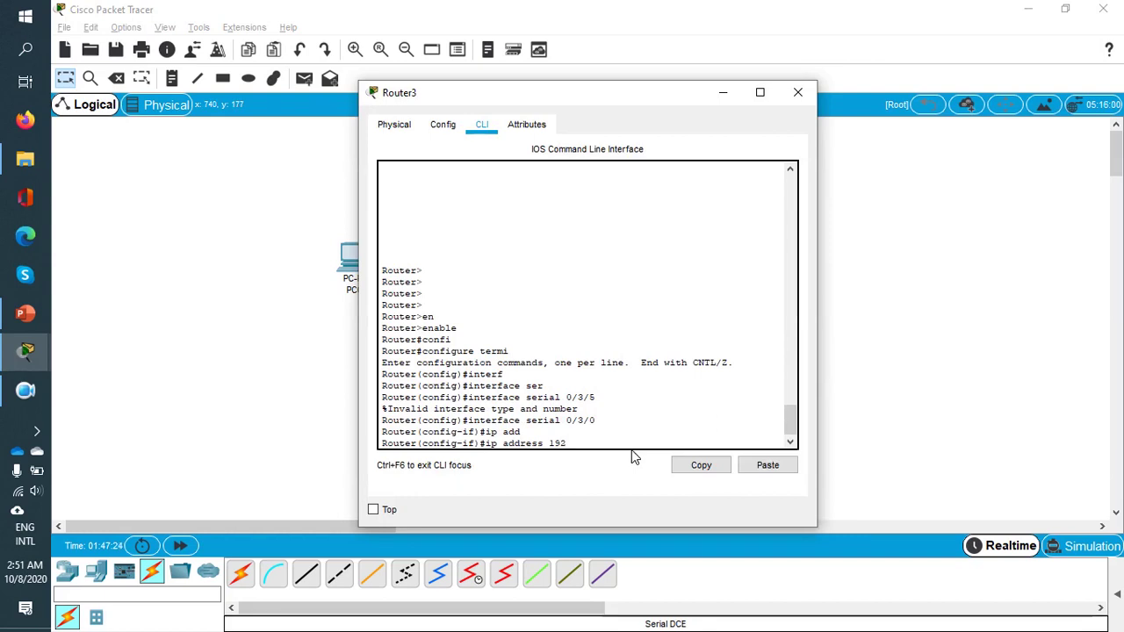
text(.168.2)
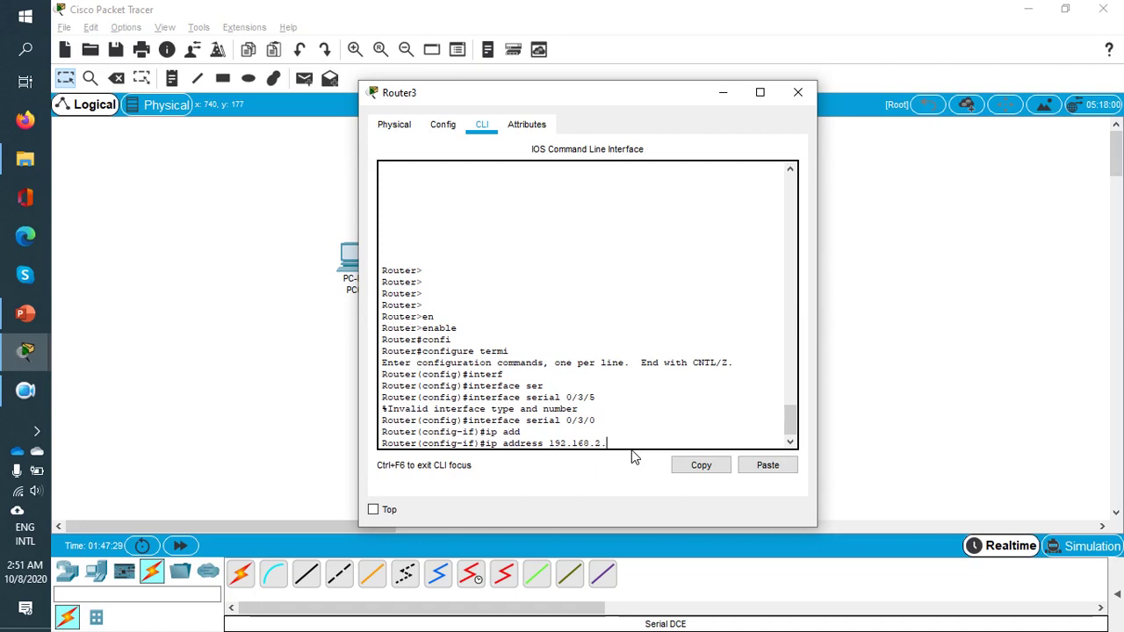
text(.2 255.255.255.0)
key(Return)
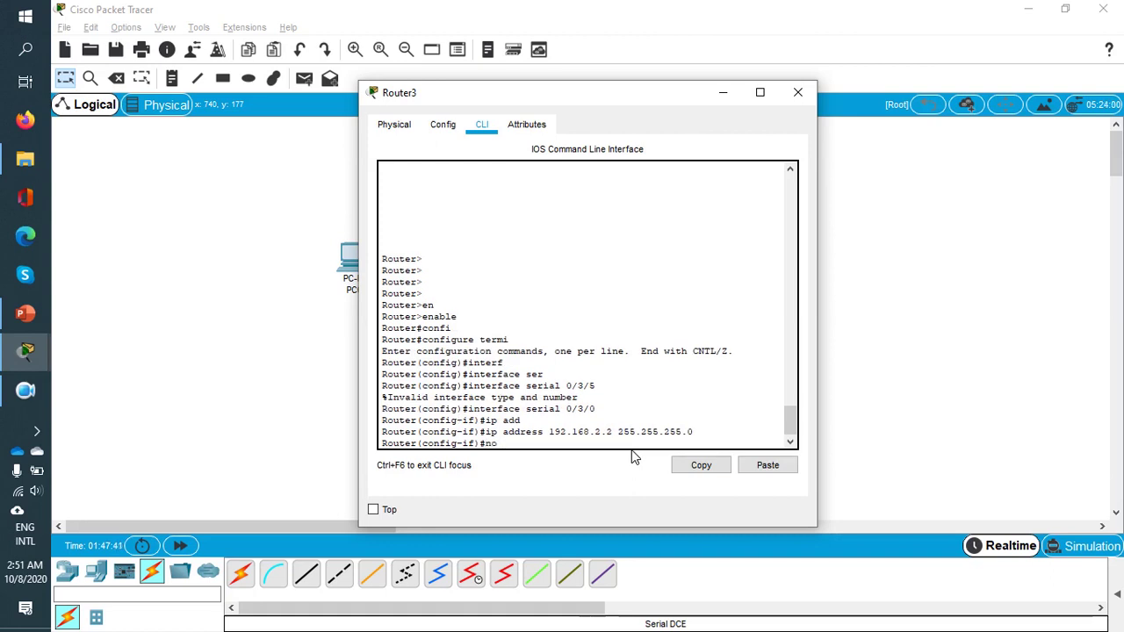
Enable Router3's serial 0/3/0 interface with no shutdown
text(no s)
key(Tab)
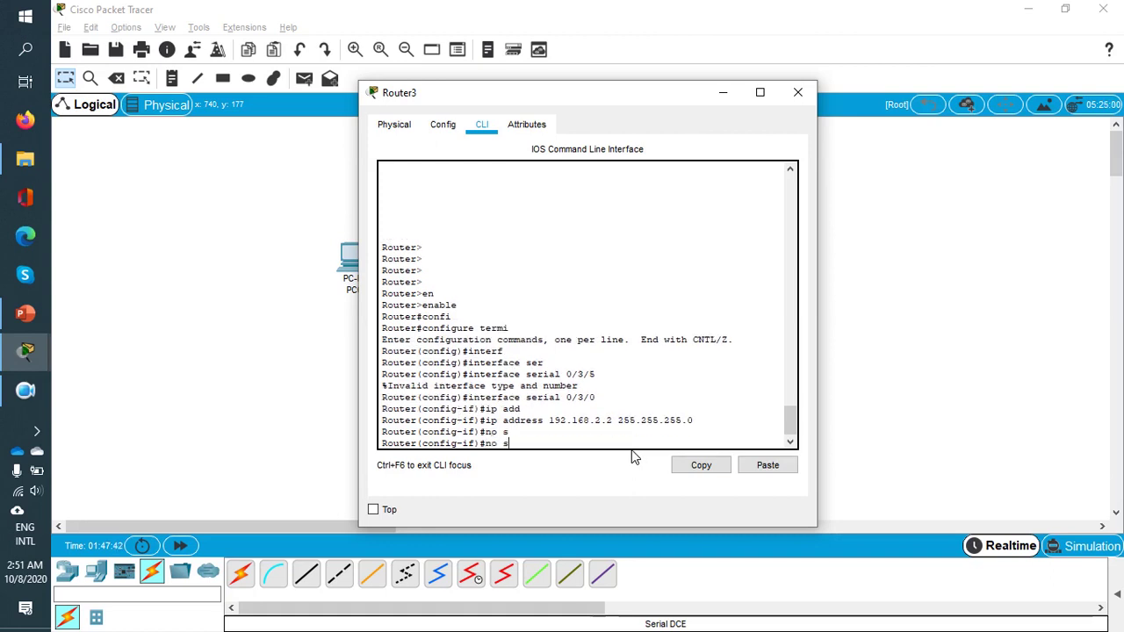
key(Tab)
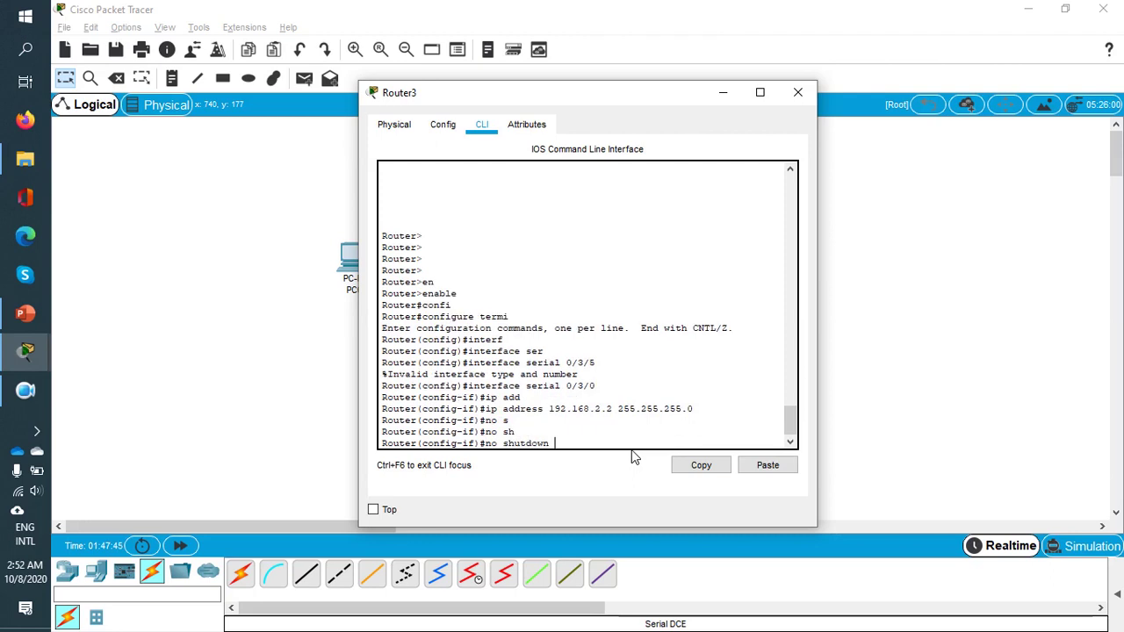
key(Return)
key(Return)
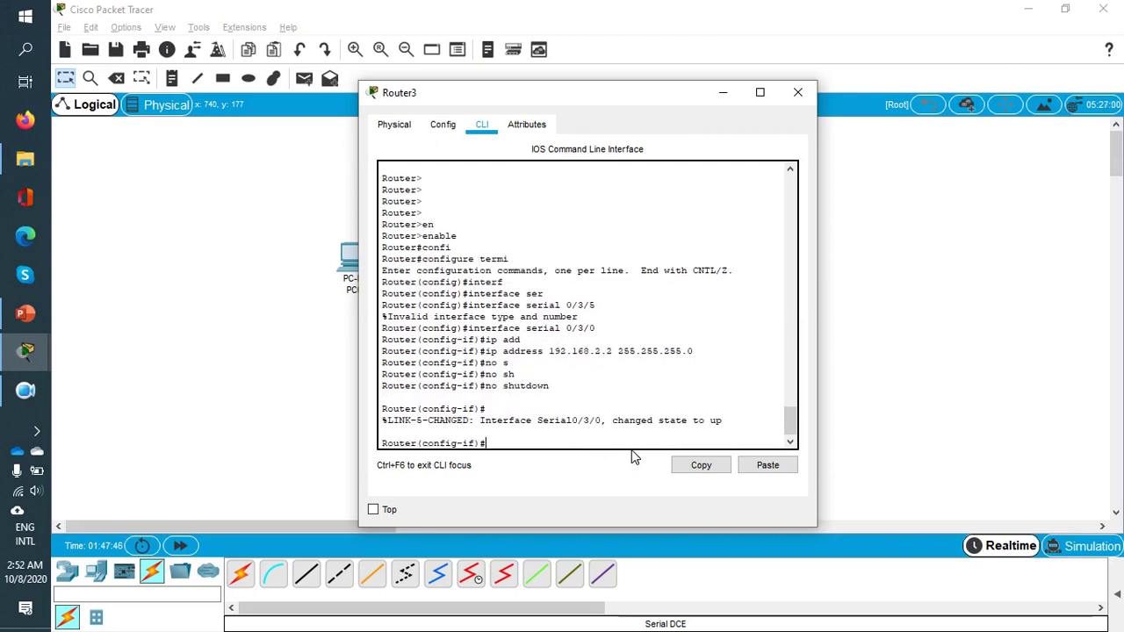
Switch from Router3 to Router2's command line and exit configuration mode back to the privileged EXEC prompt
click(867, 326)
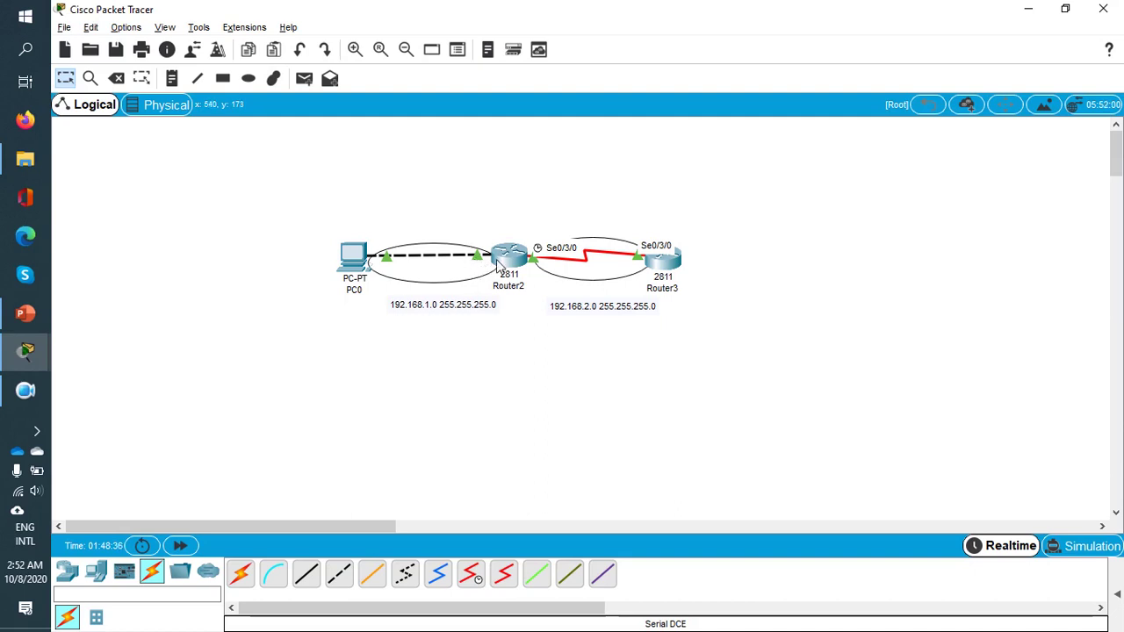
click(508, 261)
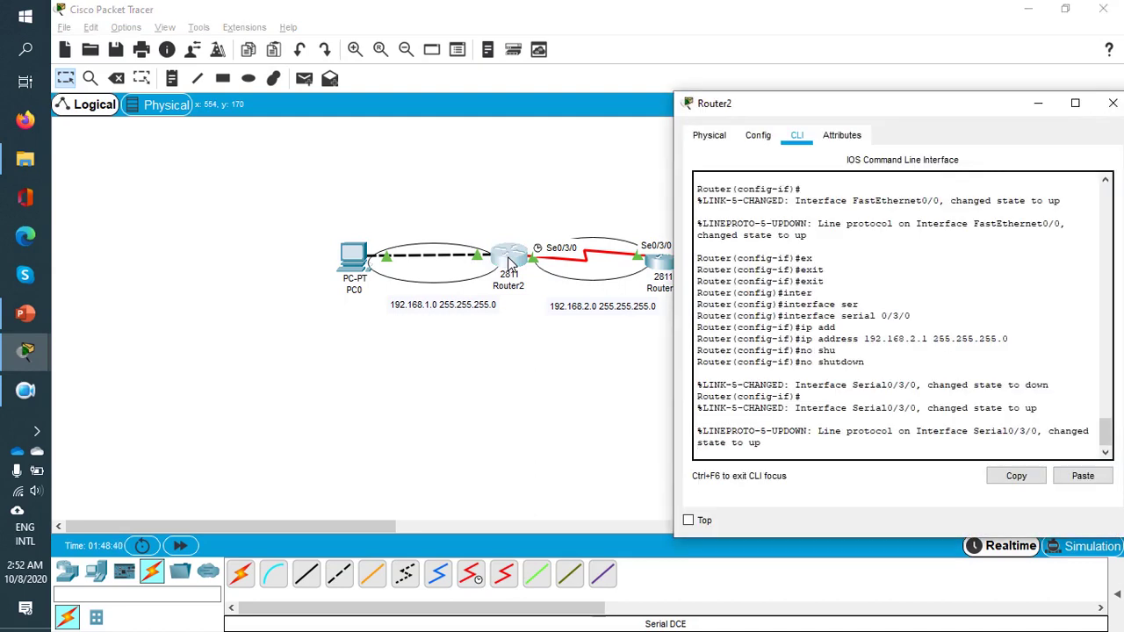
key(Return)
key(Return)
key(Return)
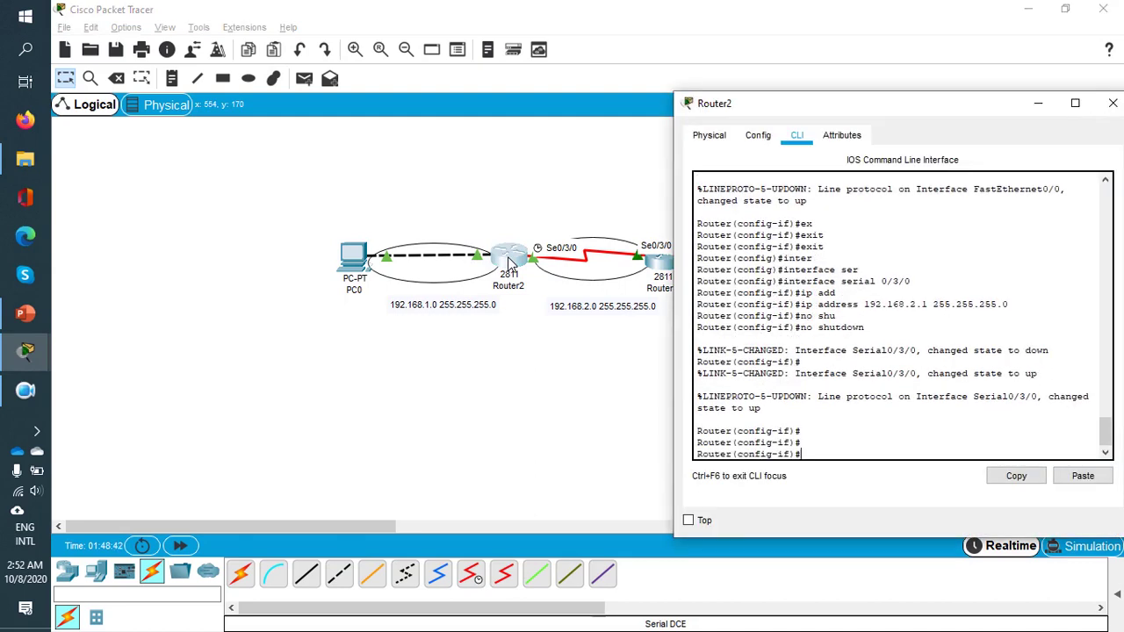
text(exi)
key(Tab)
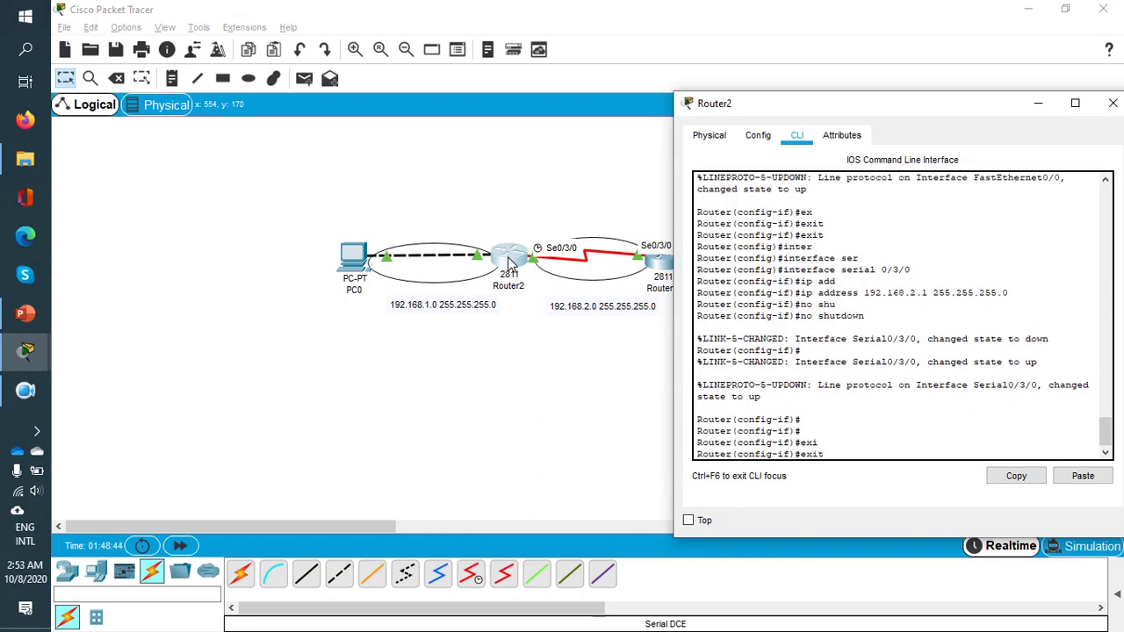
key(Return)
key(Return)
key(Return)
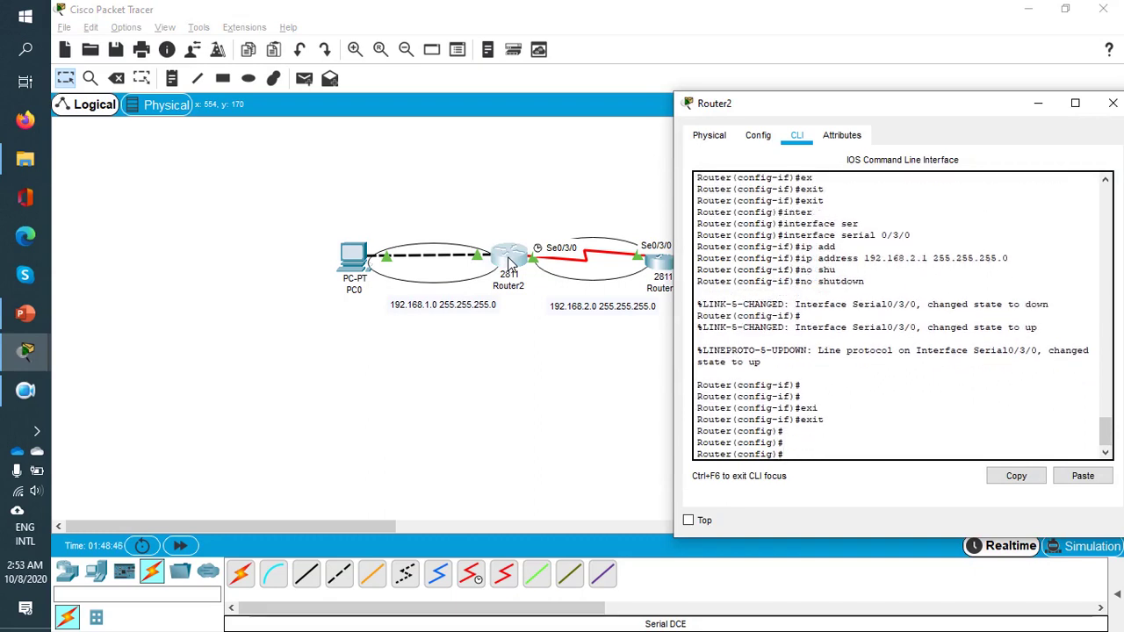
text(exi)
key(Tab)
key(Return)
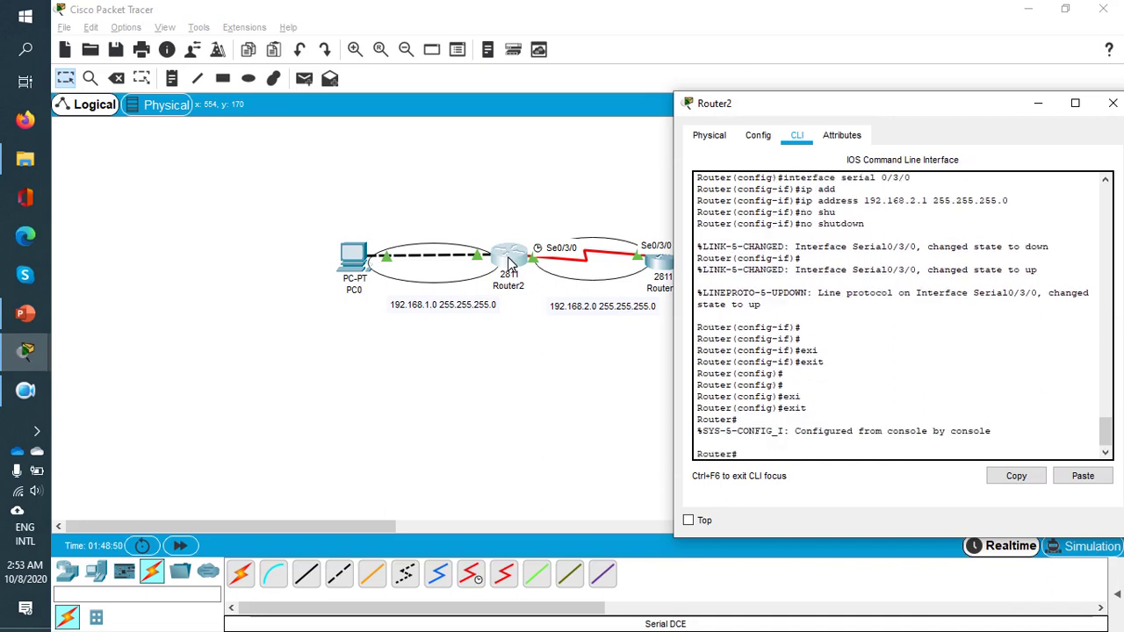
Ping PC0 at 192.168.1.2 twice from Router2's command line
text(pi)
key(Tab)
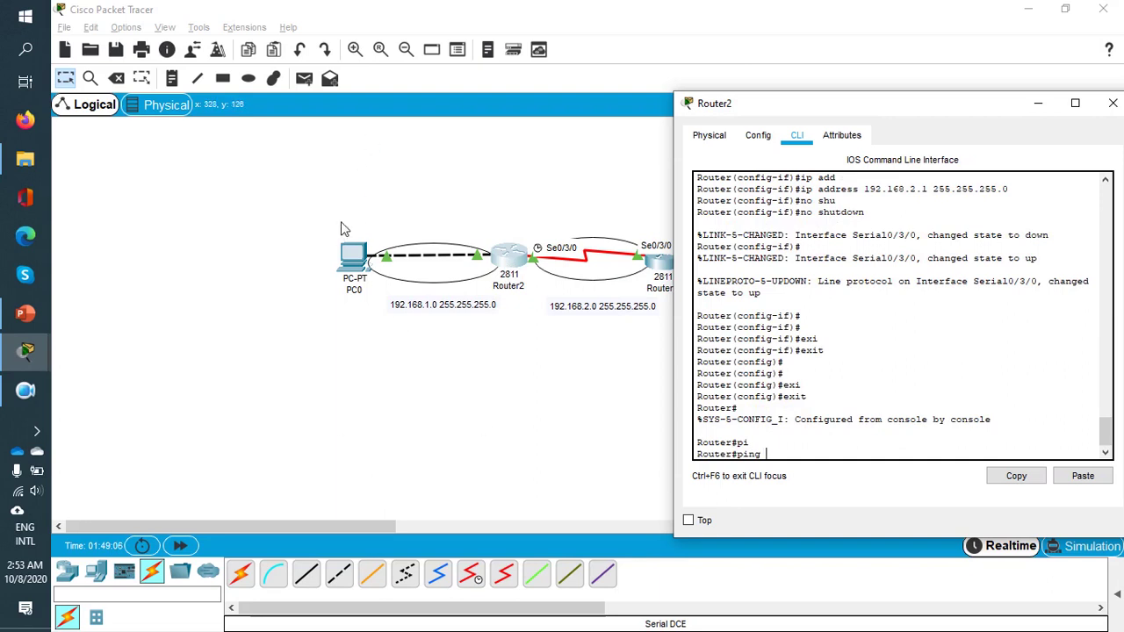
text(192.168.1.2)
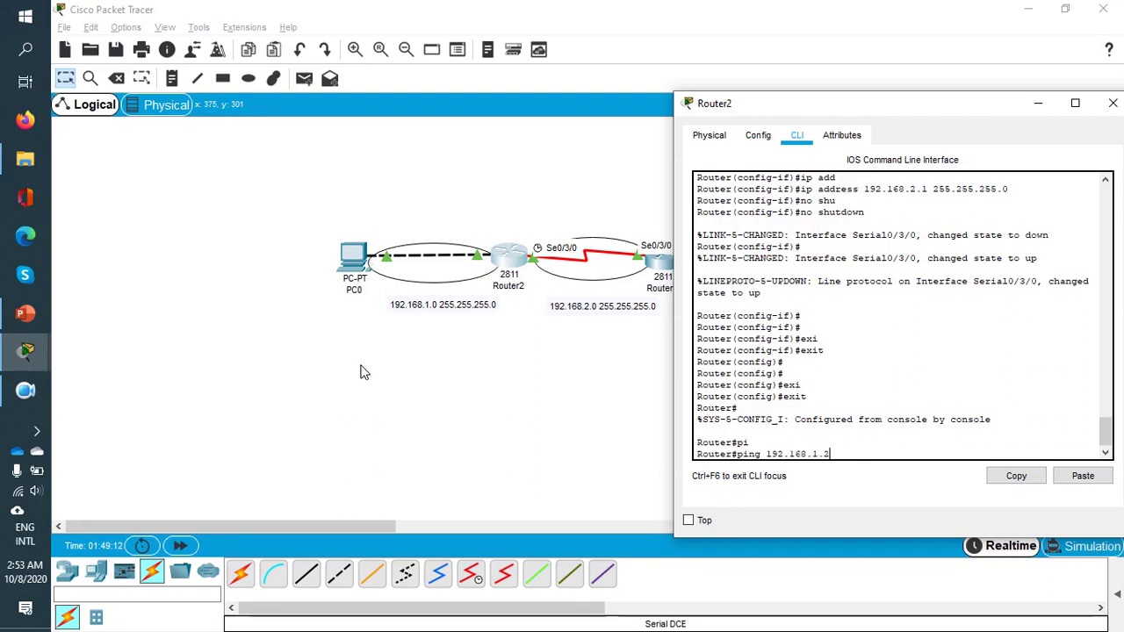
key(Return)
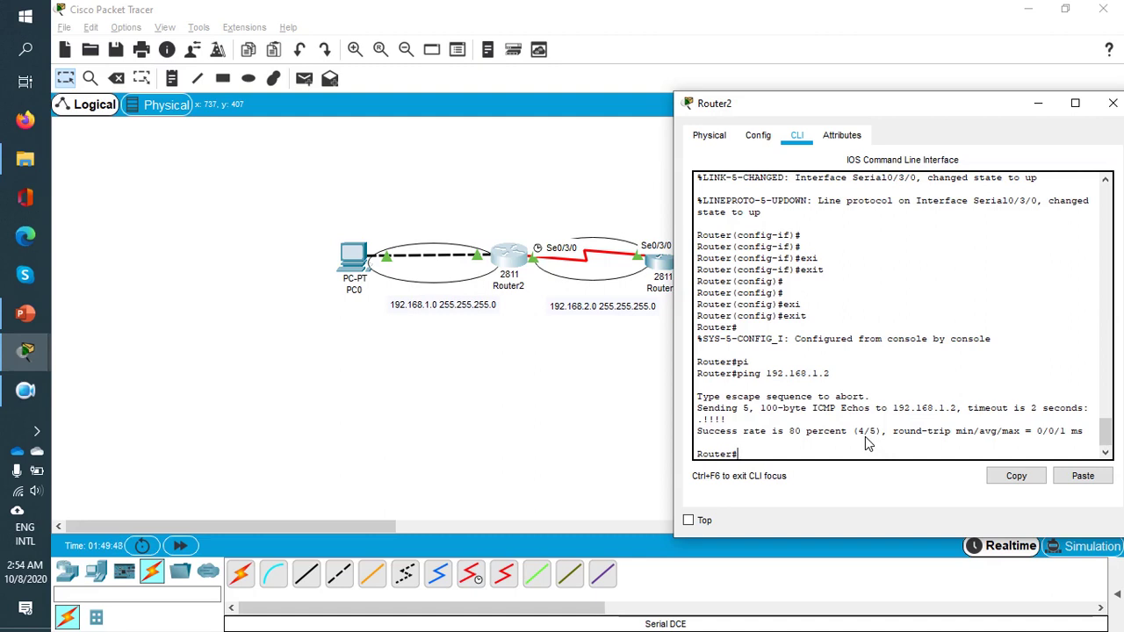
key(Up)
key(Return)
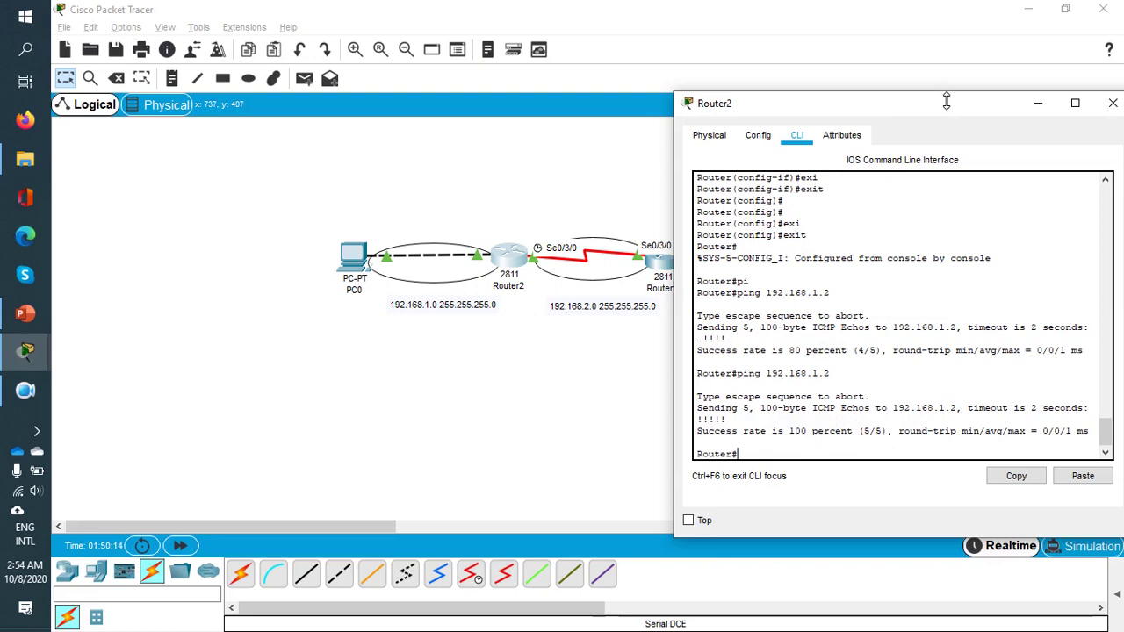
Minimize Router2's window, switch to Simulation mode, and add a simple PDU from Router2 to PC0
drag(995, 111, 941, 116)
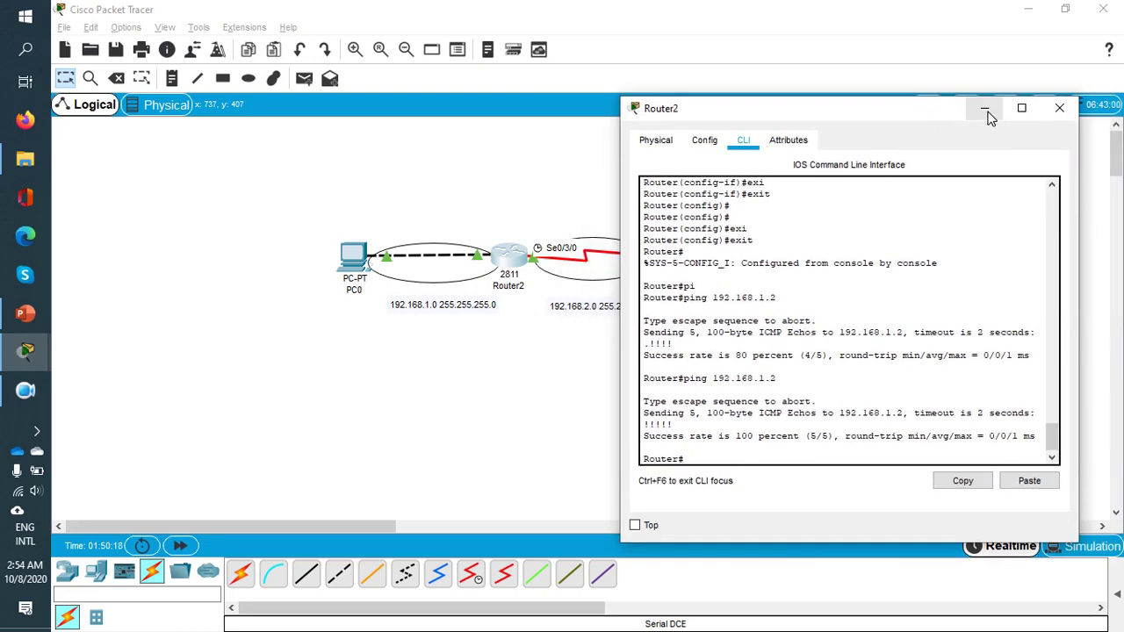
click(986, 113)
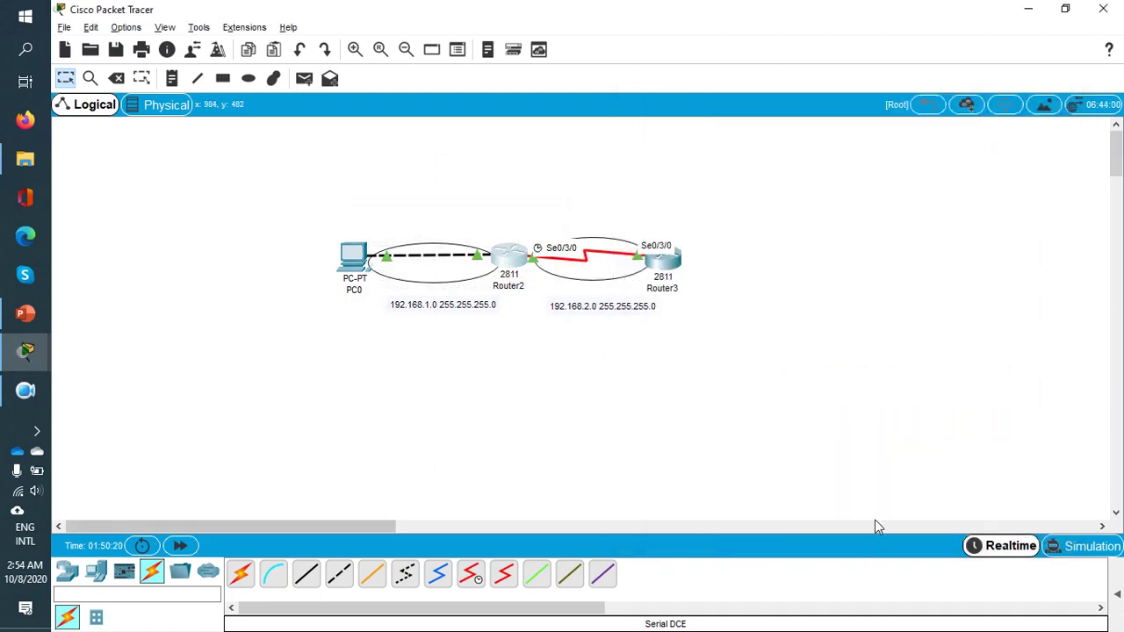
click(1085, 545)
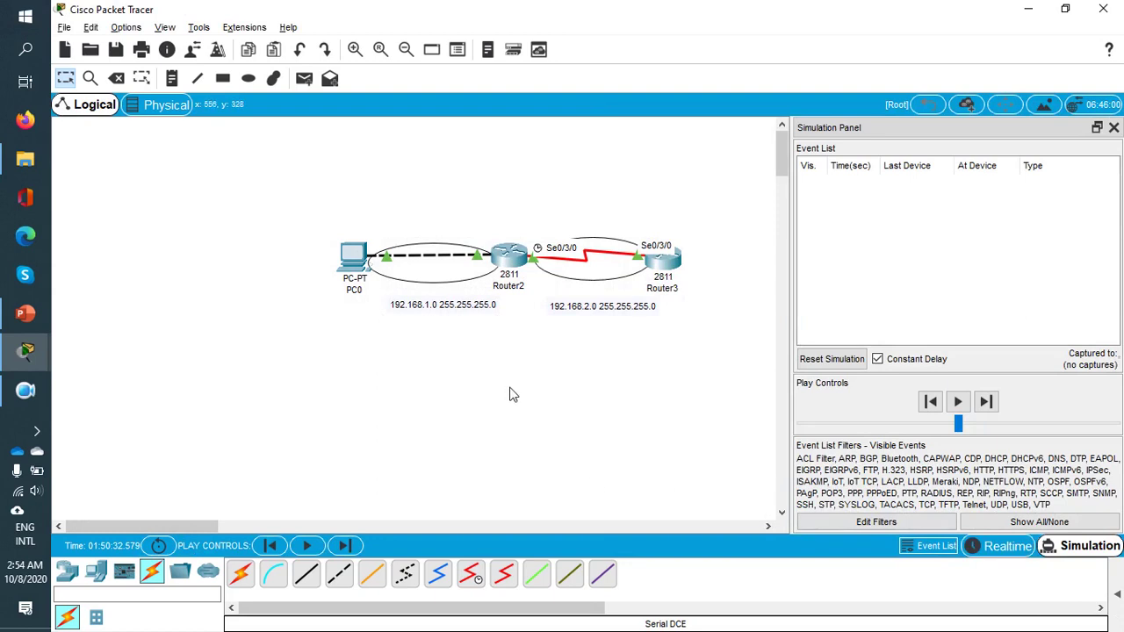
click(307, 81)
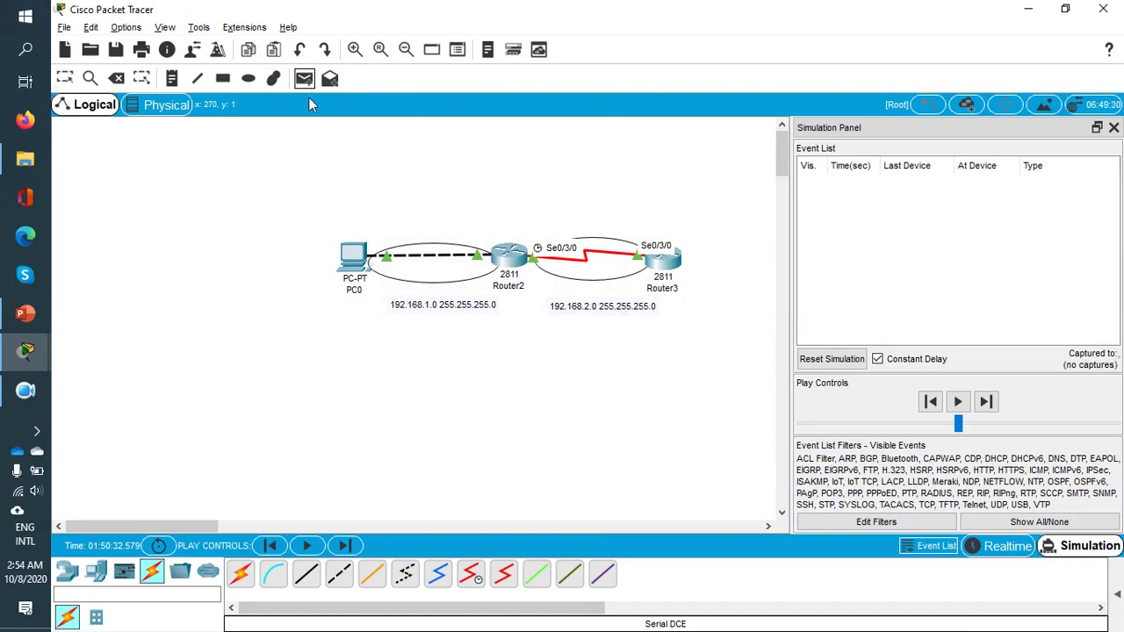
click(511, 263)
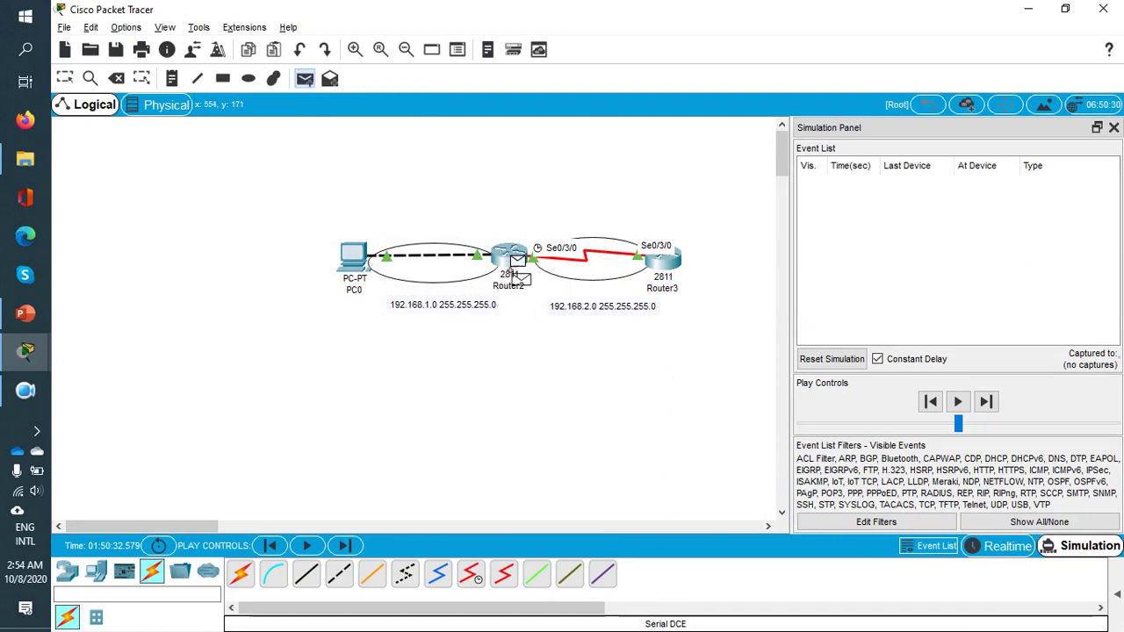
click(362, 262)
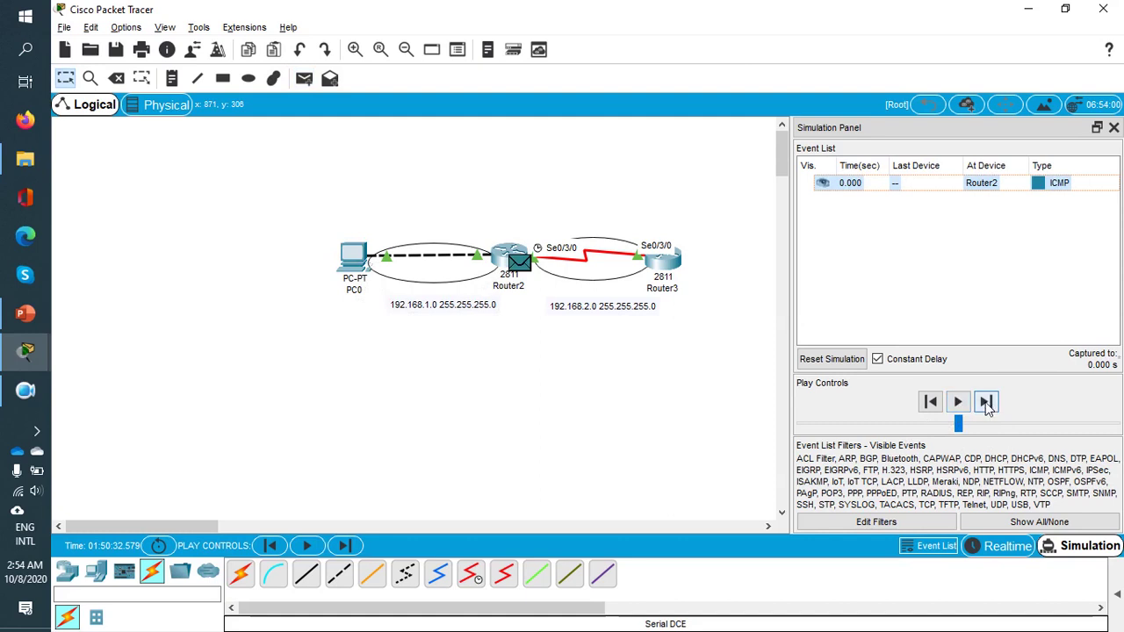
Step the simulation forward to send the ICMP packet from Router2 to PC0 and back
click(988, 403)
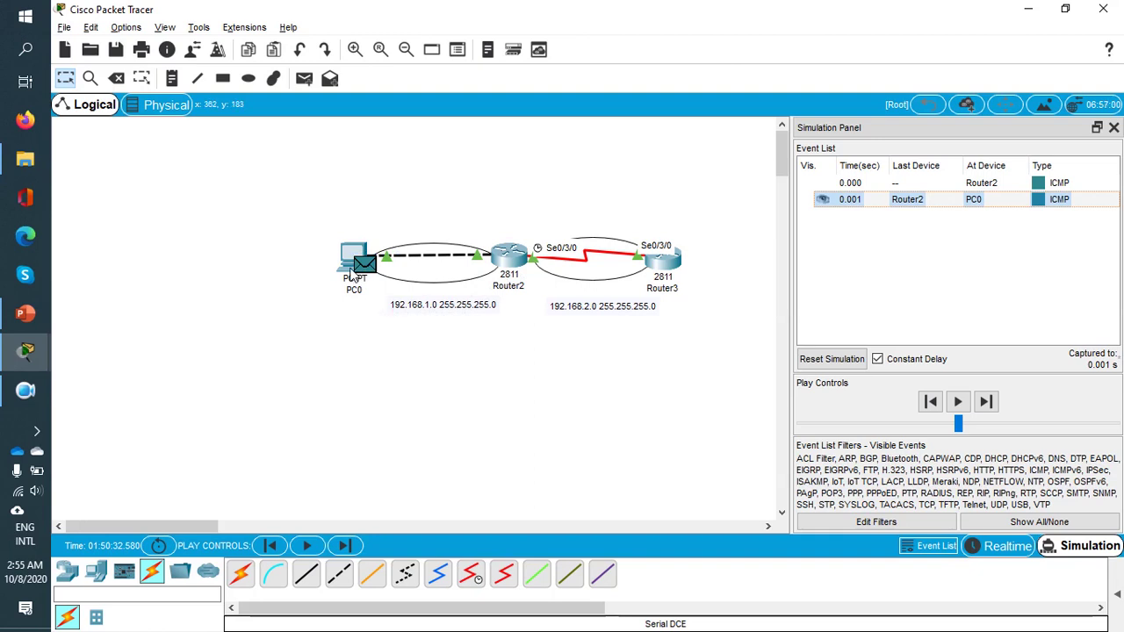
mouse_move(352, 277)
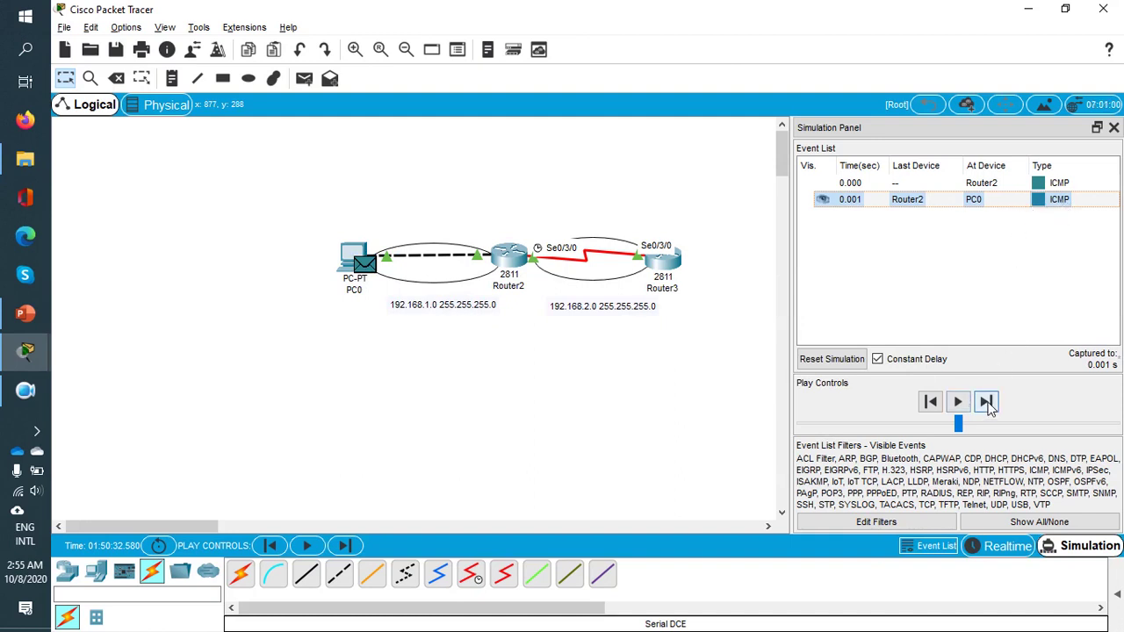
click(987, 403)
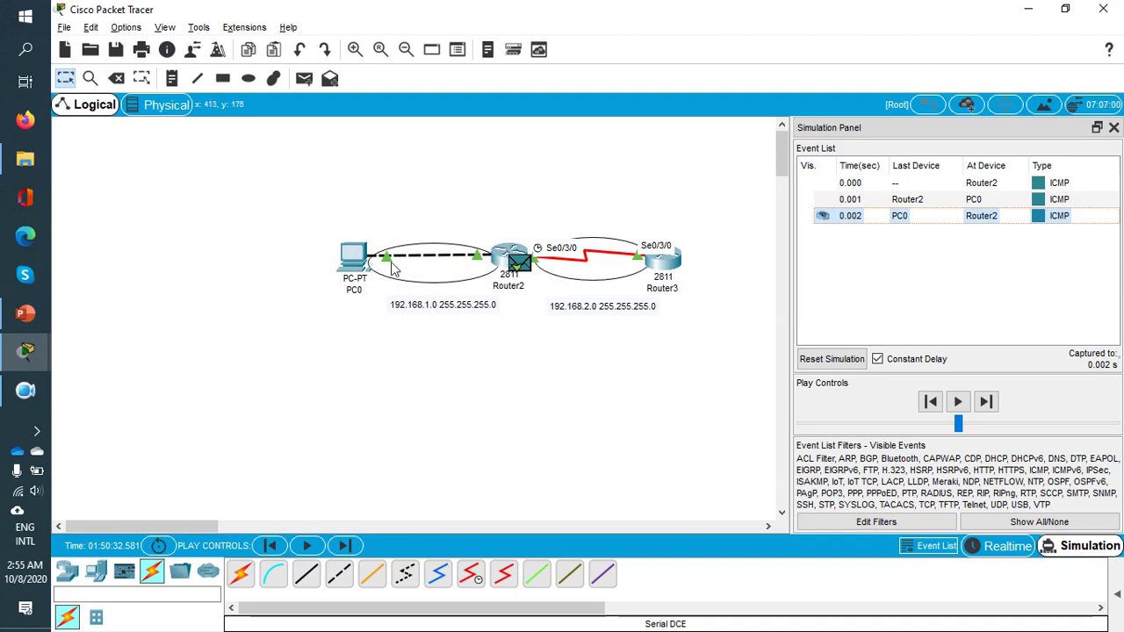
Add a simple PDU from Router2 to Router3 and step the simulation through its round trip
mouse_move(355, 255)
mouse_move(507, 256)
click(304, 78)
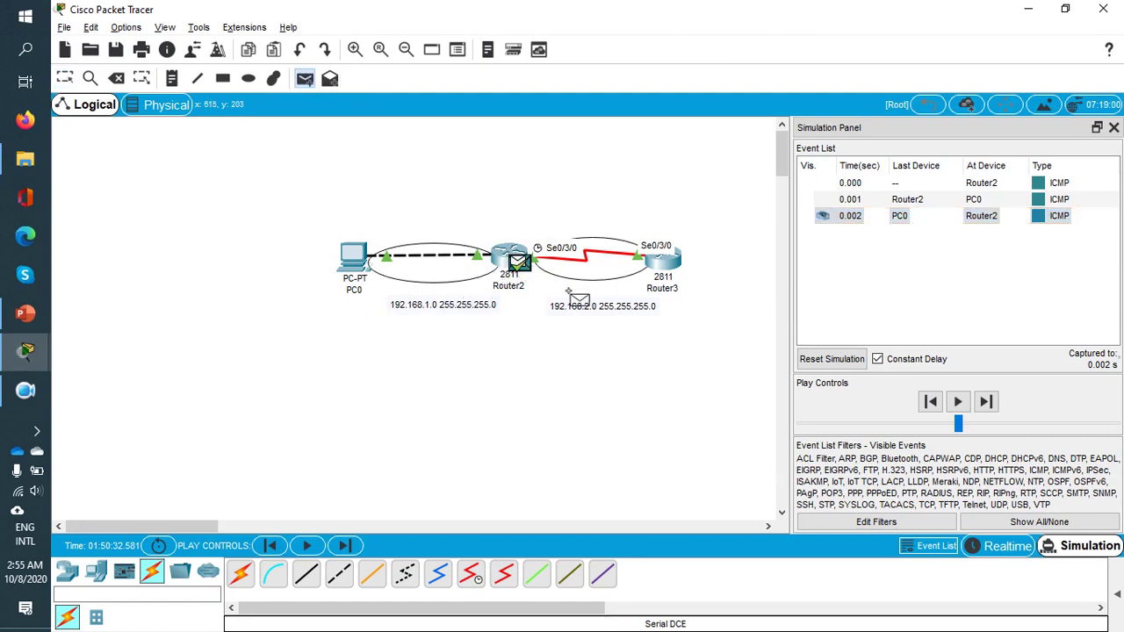
click(676, 268)
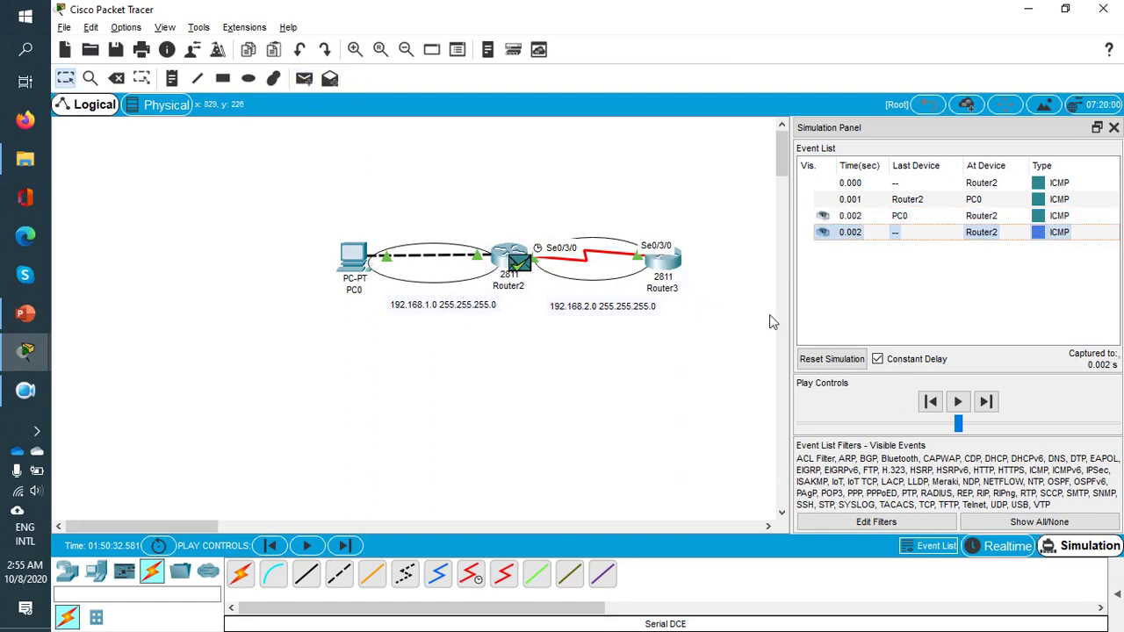
click(988, 403)
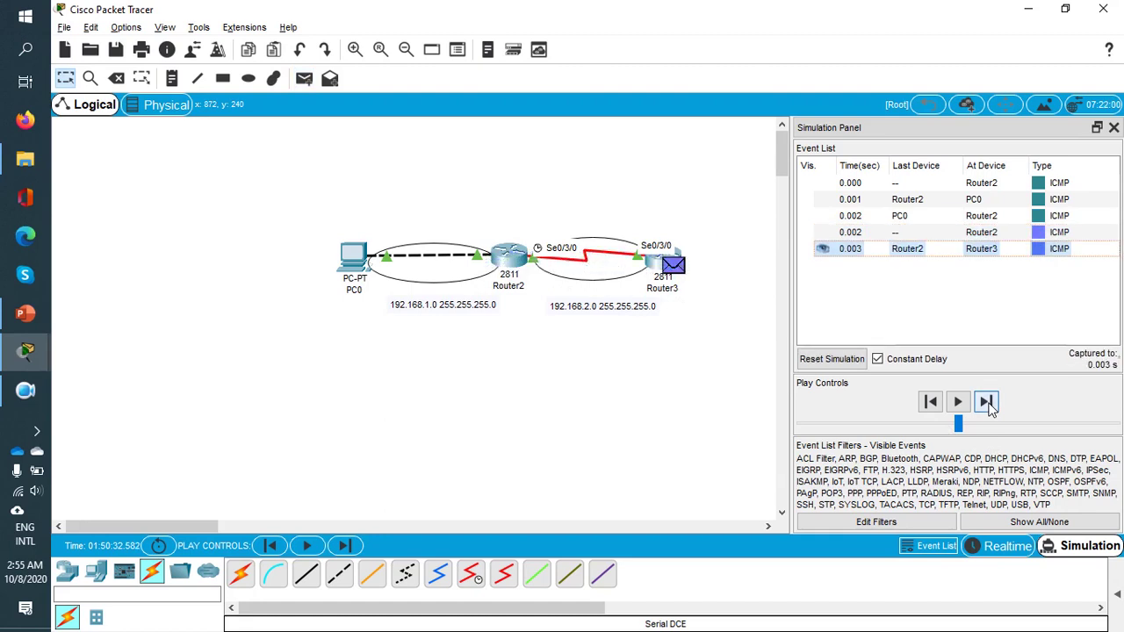
click(987, 402)
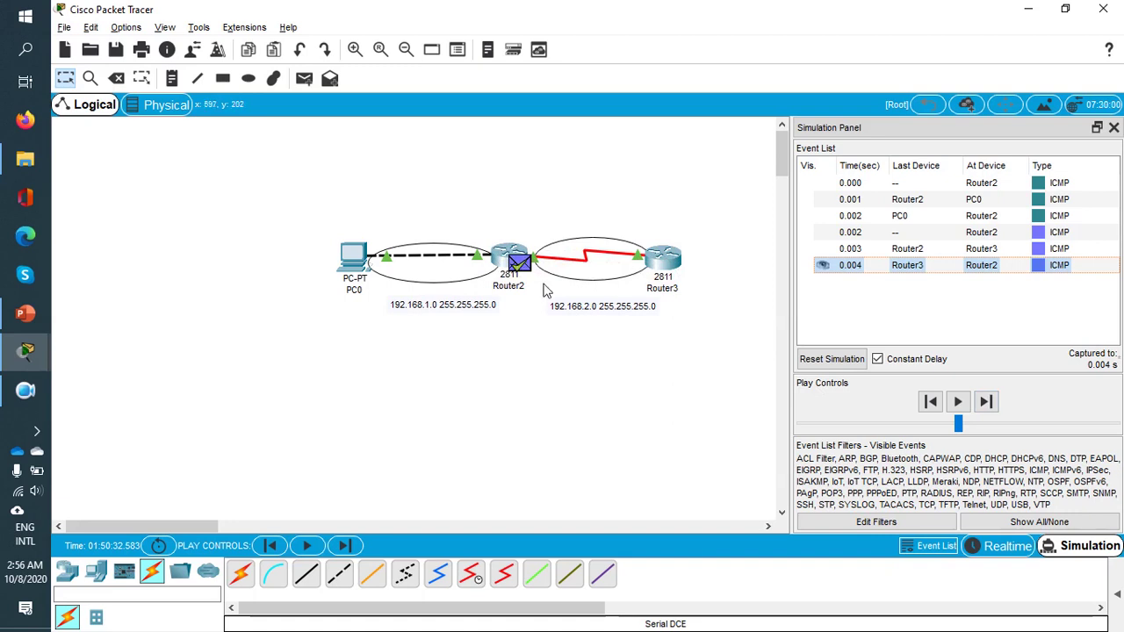
Return to Realtime mode and ping Router3 at 192.168.2.2 from Router2's command line
click(1008, 546)
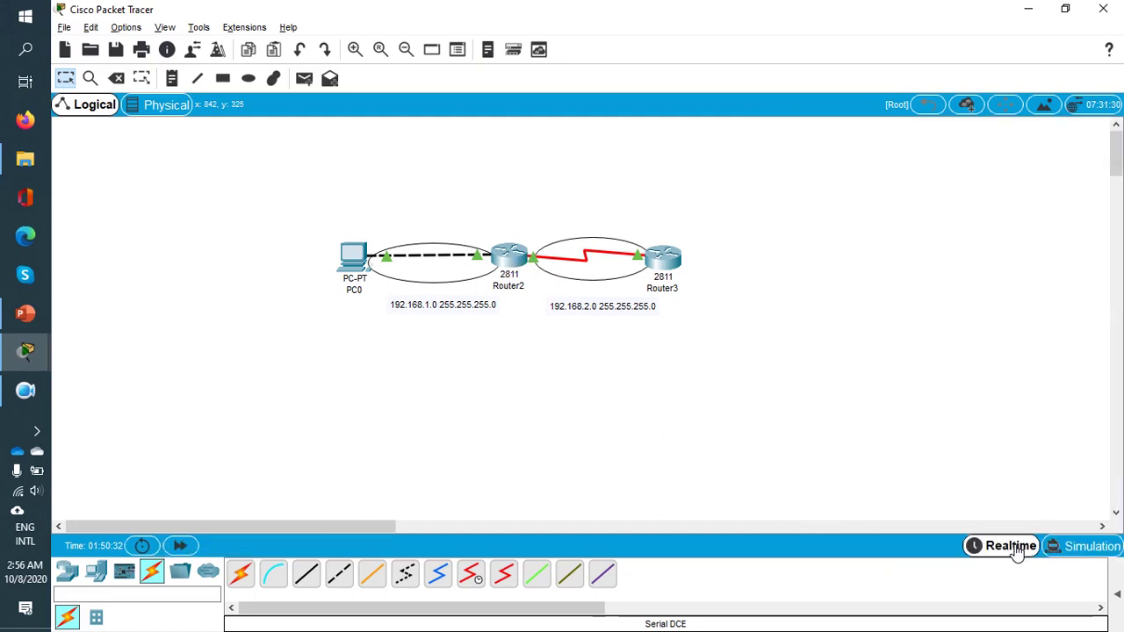
click(517, 255)
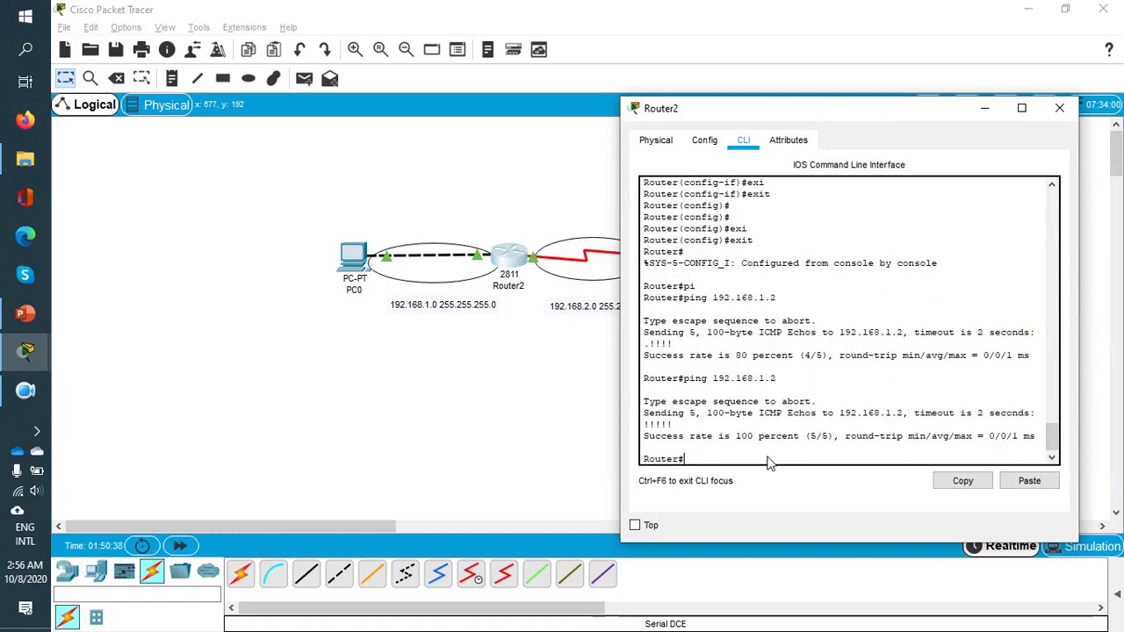
text(ping 192.168.2.2)
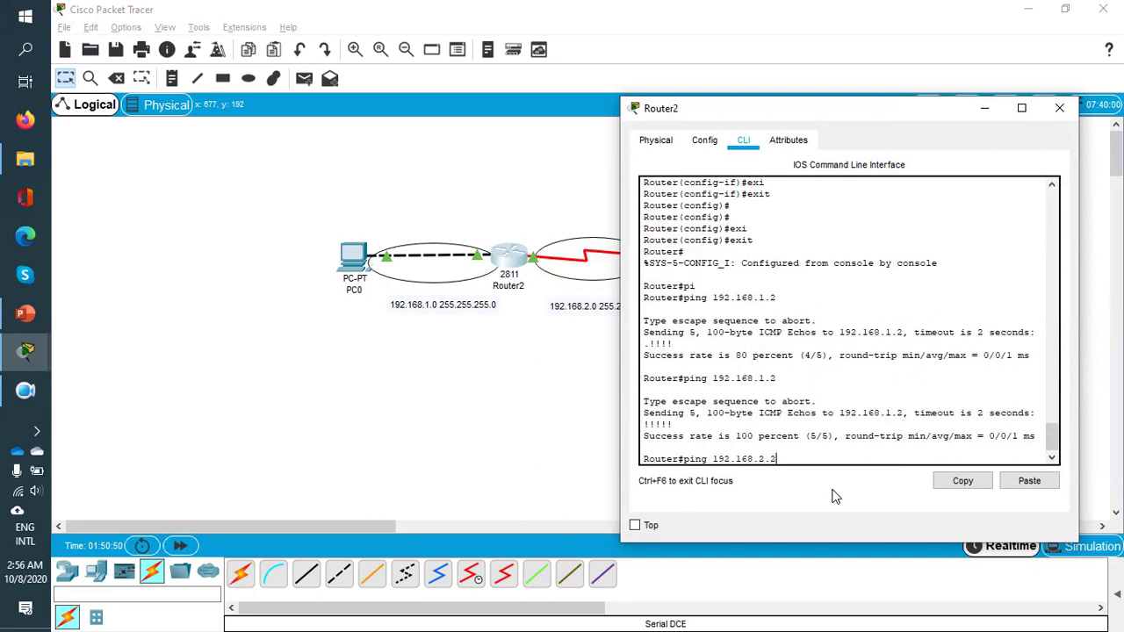
key(Return)
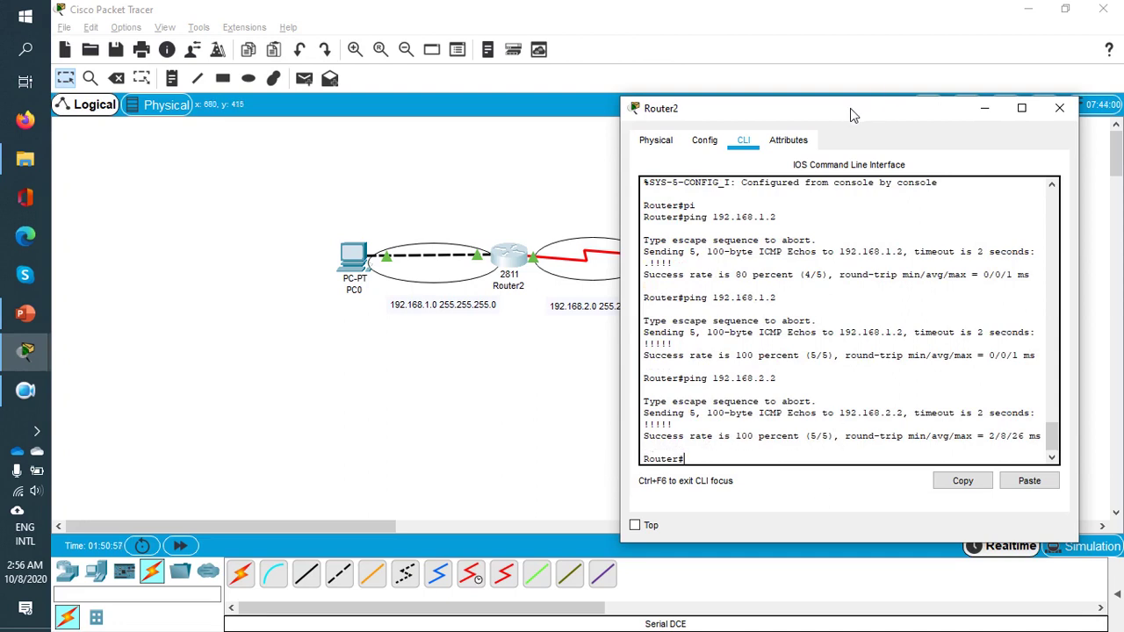
drag(851, 108, 819, 85)
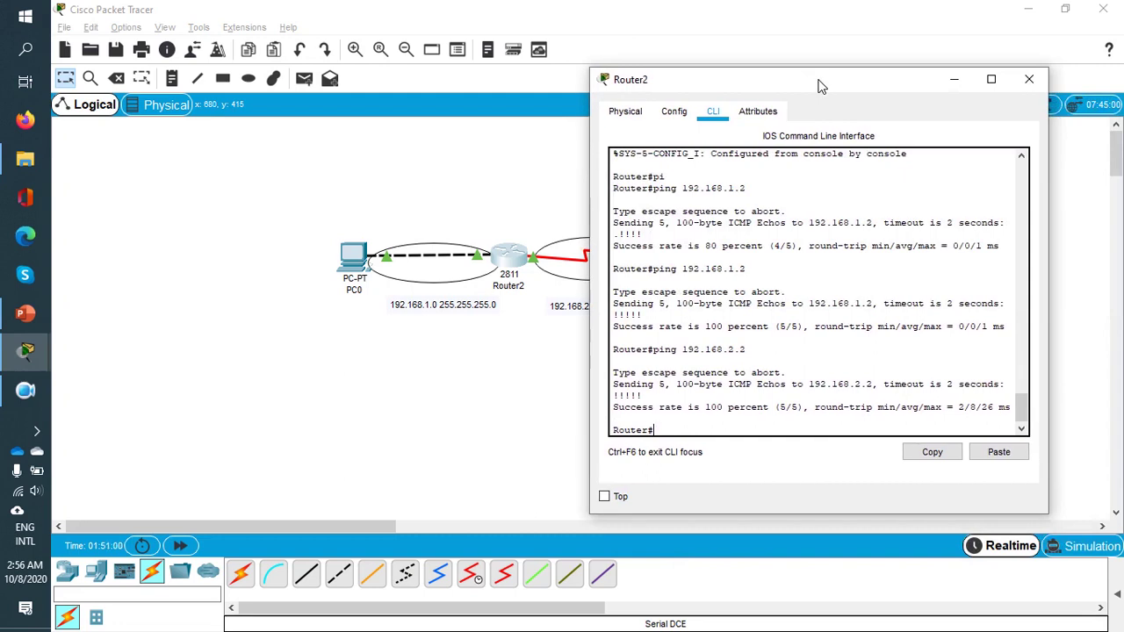
Ping the unassigned address 192.168.2.3 from Router2's command line
key(Up)
text(3)
key(Return)
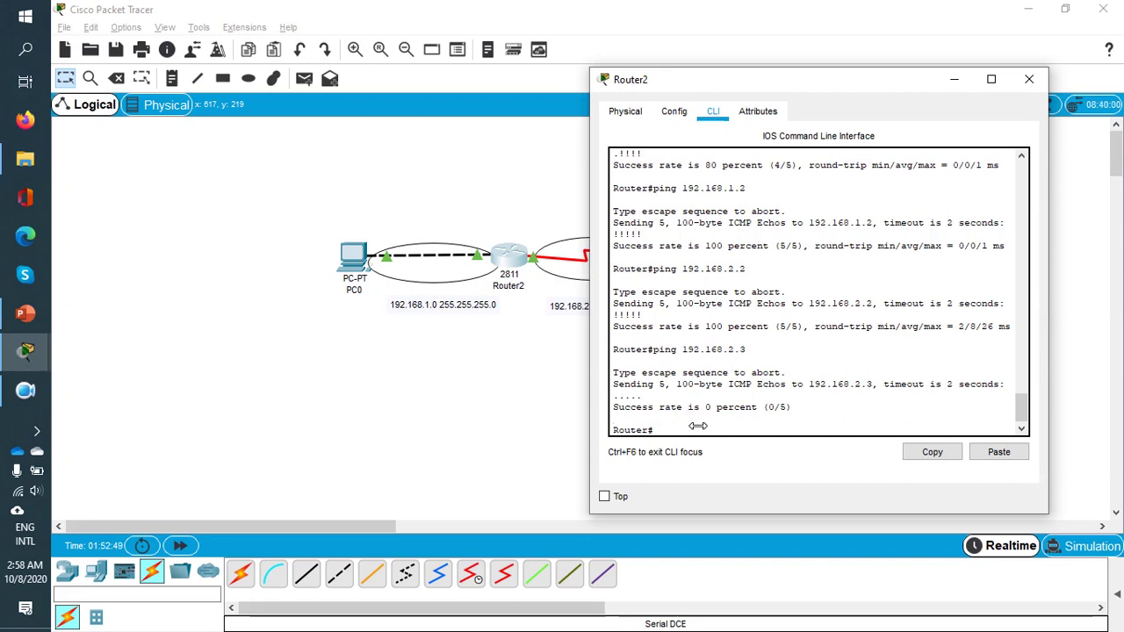
Open PC0's Command Prompt and ping Router2's near interface at 192.168.1.1
click(361, 256)
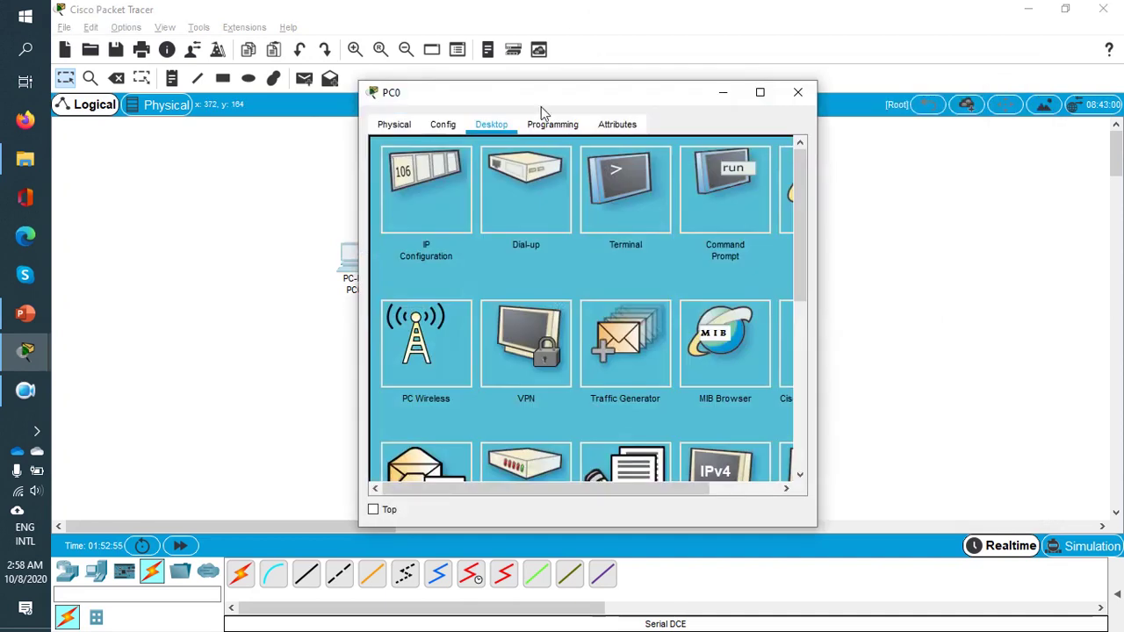
drag(542, 106, 777, 155)
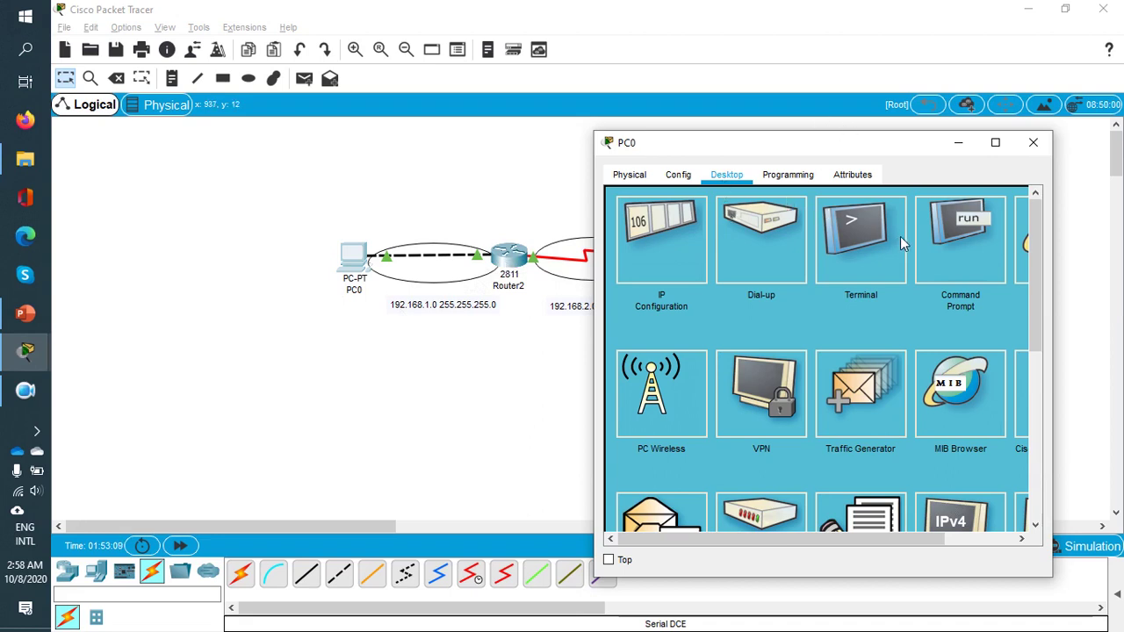
click(929, 239)
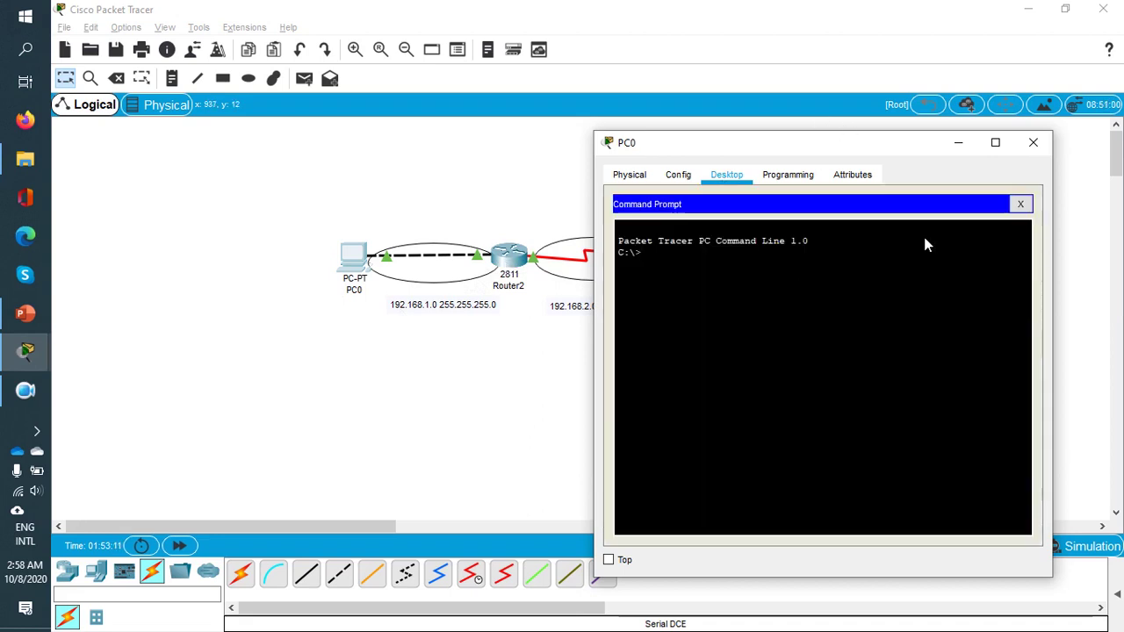
text(ping 192.)
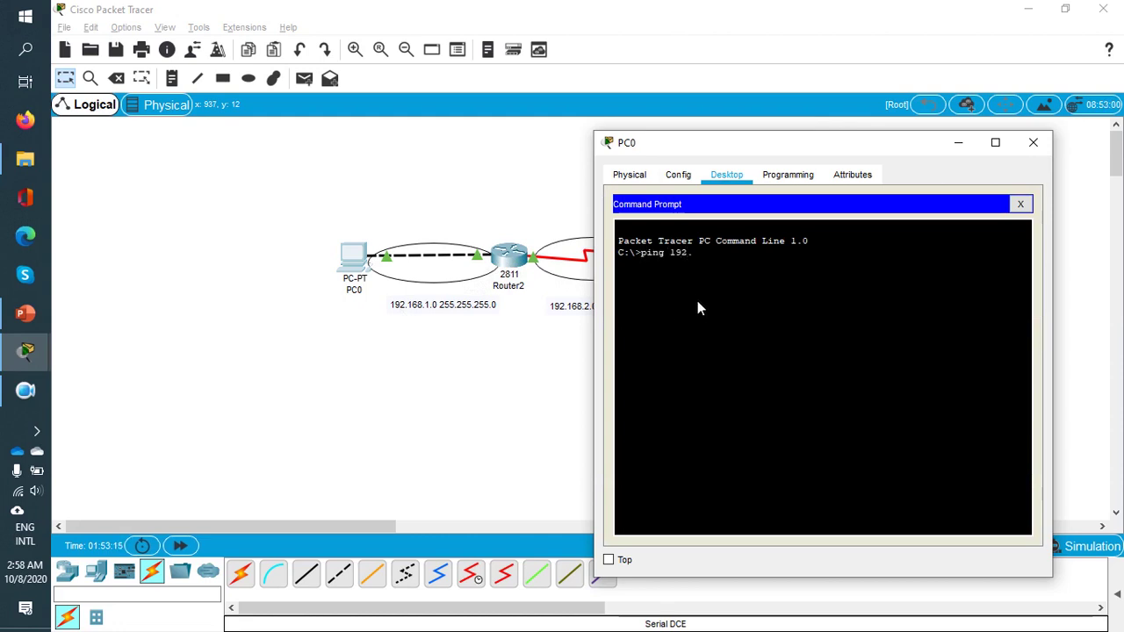
text(168.1.1)
key(Return)
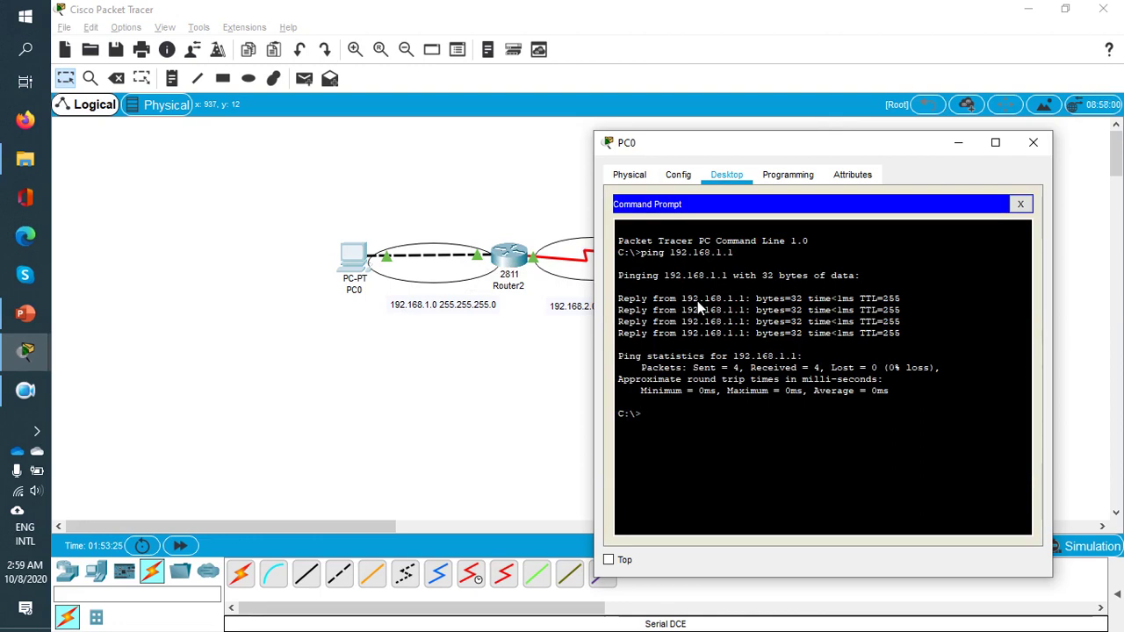
Ping Router2's serial interface at 192.168.2.1 from PC0's Command Prompt, then return to the network workspace
key(Up)
key(BackSpace)
key(BackSpace)
key(BackSpace)
text(2.168.2.)
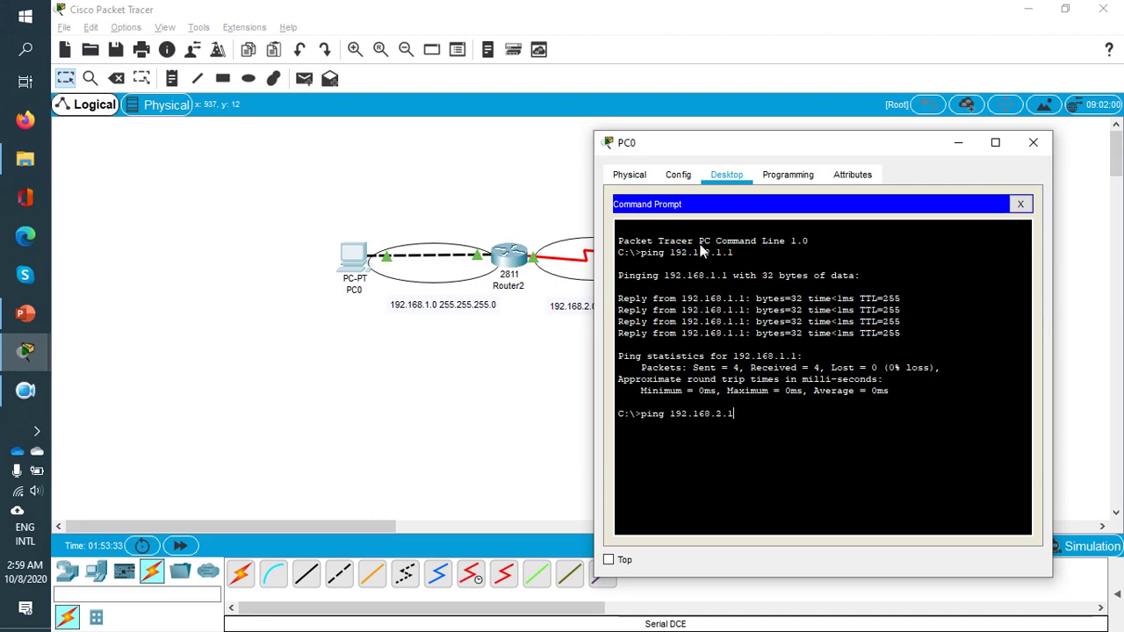
text(1)
drag(751, 150, 836, 147)
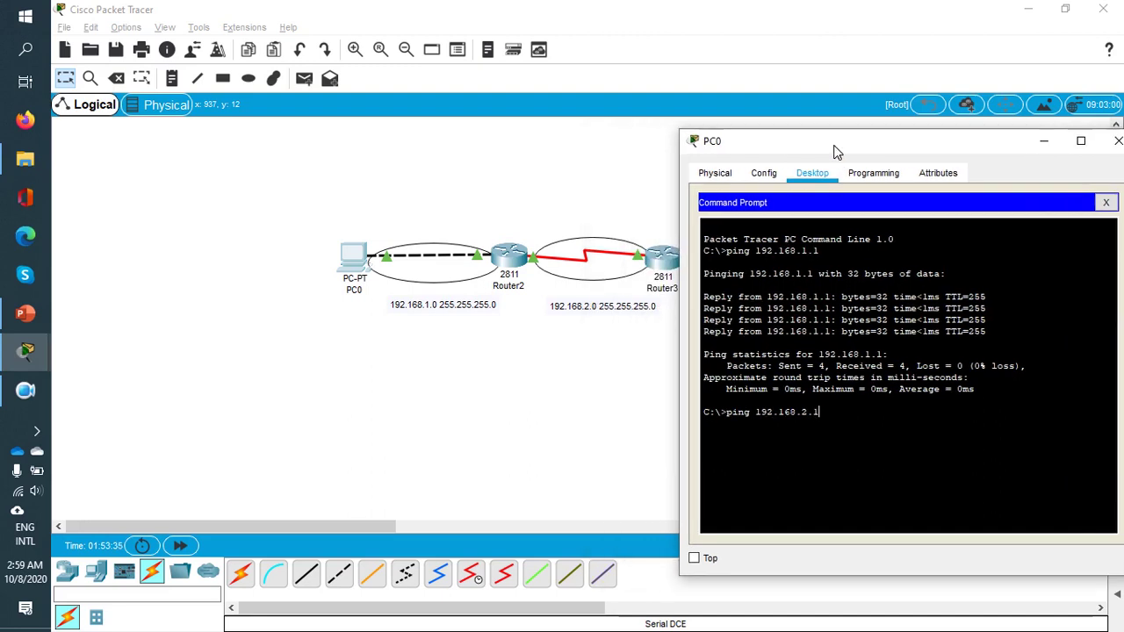
key(Return)
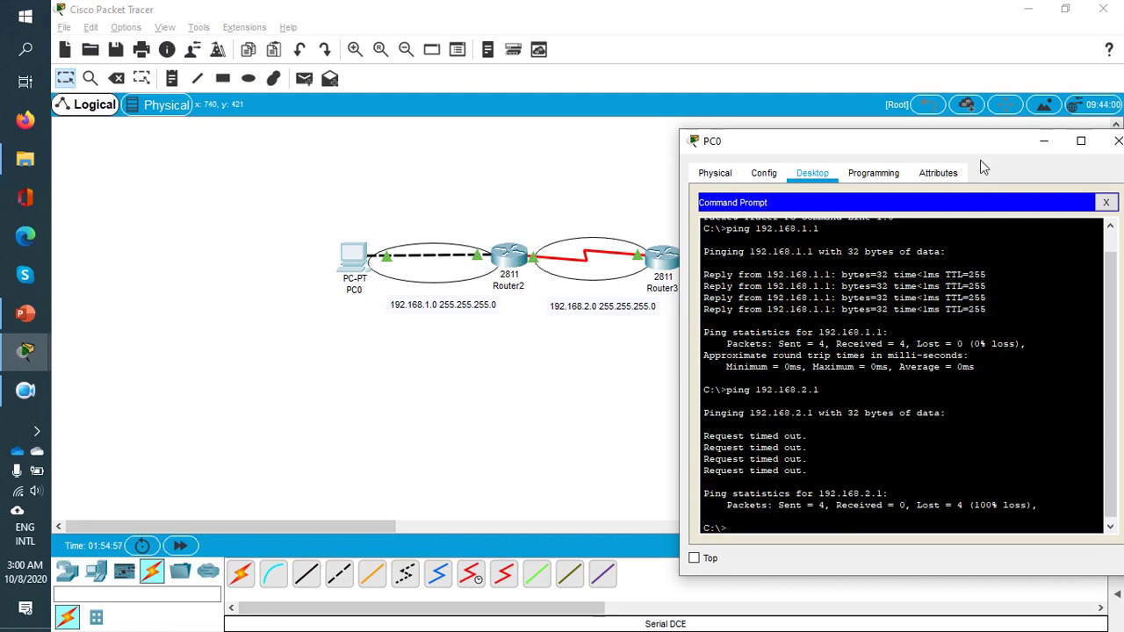
drag(988, 154, 923, 165)
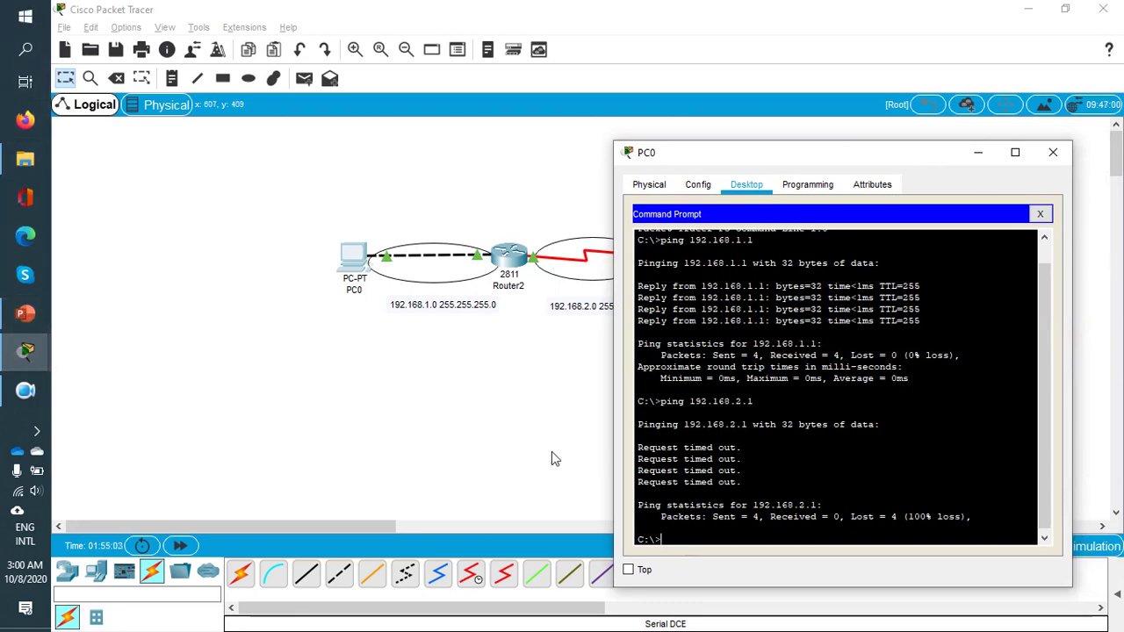
click(452, 416)
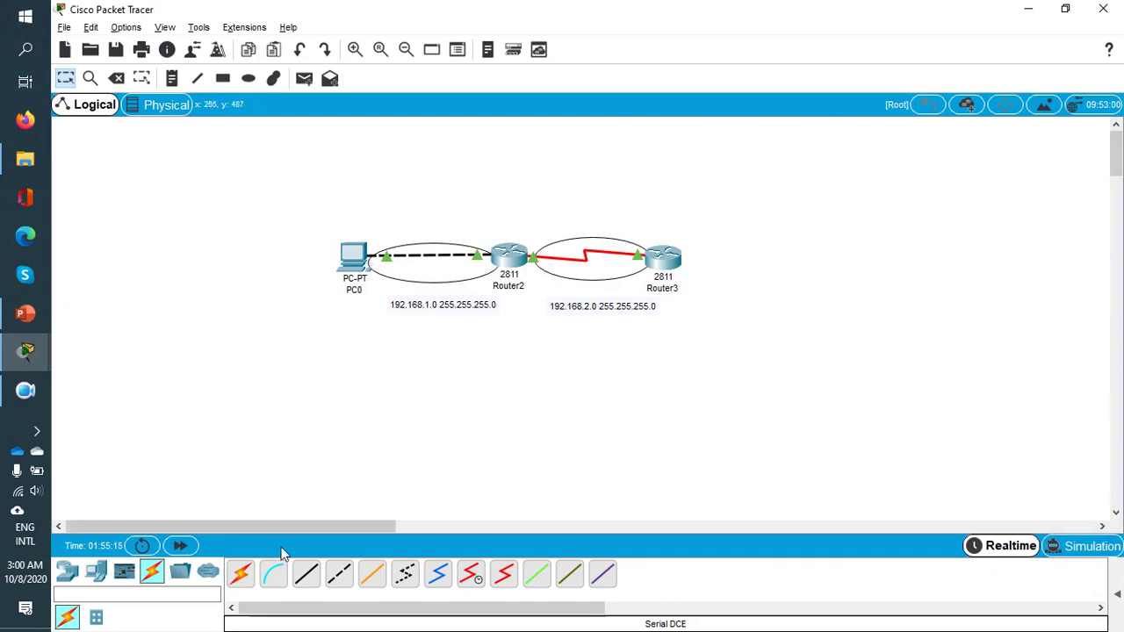
click(321, 580)
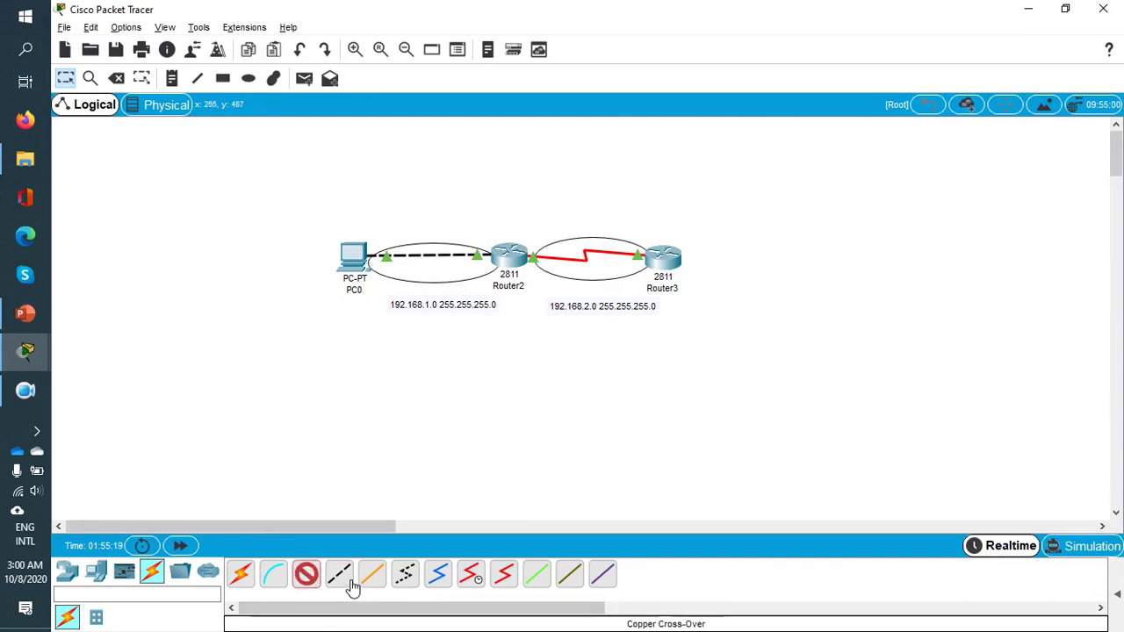
click(351, 589)
click(472, 581)
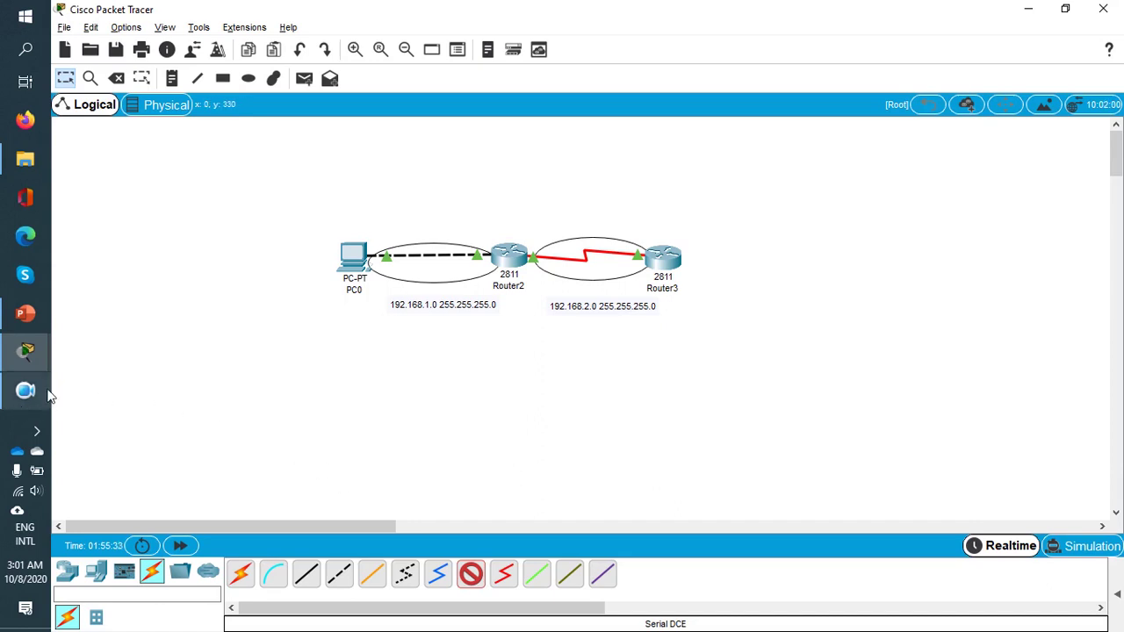
mouse_move(32, 314)
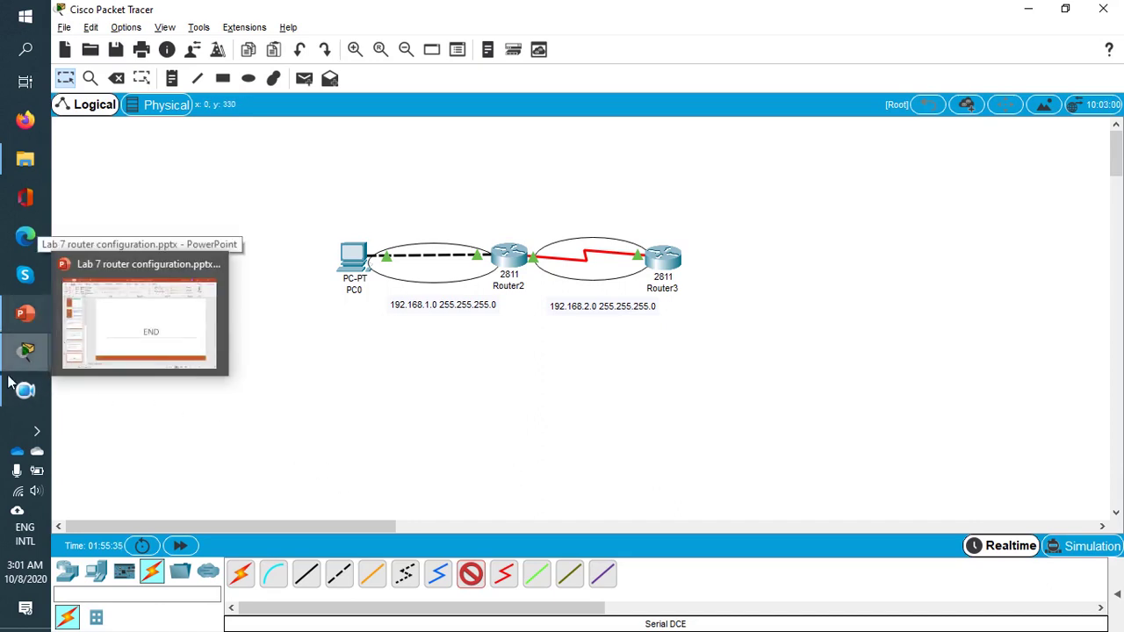